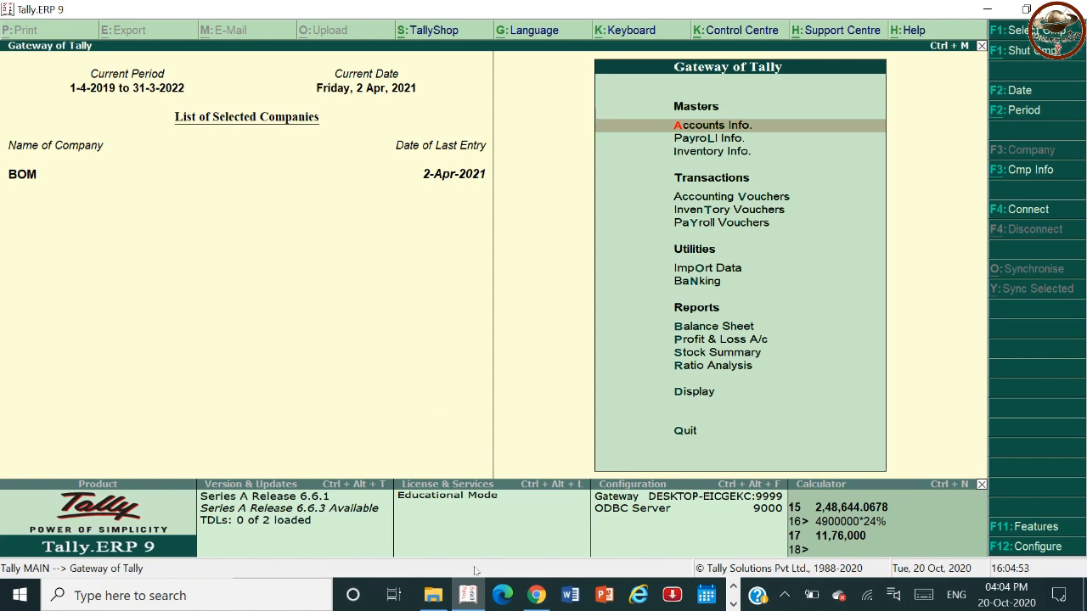
Step: Switch to Chrome, subscribe to the Online Seva YouTube channel and set its notifications to All
{"action": "left_click", "coordinate": [537, 597]}
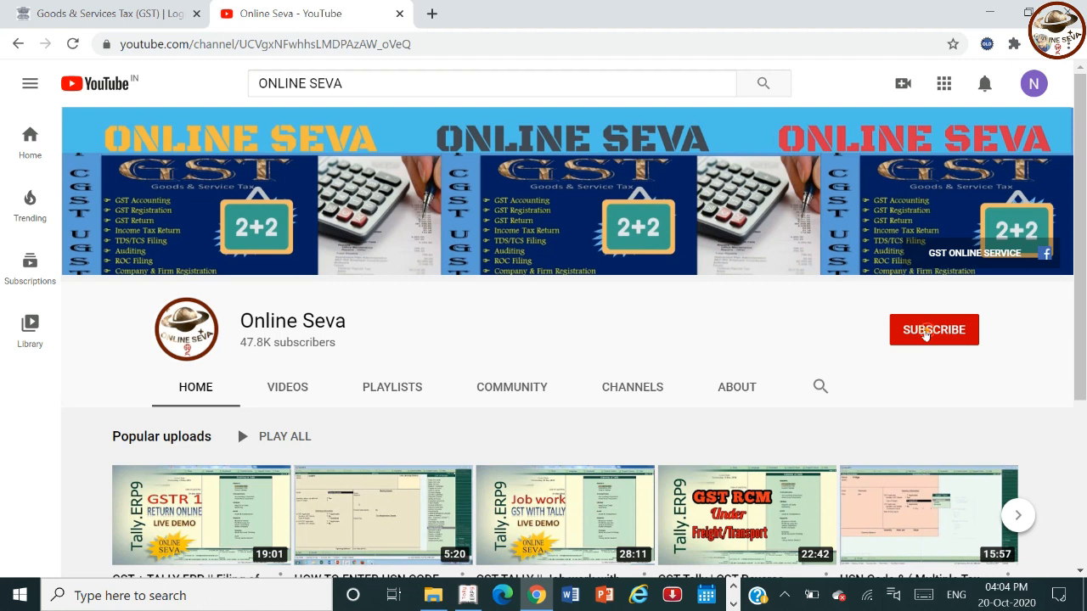
{"action": "left_click", "coordinate": [927, 333]}
{"action": "left_click", "coordinate": [966, 331]}
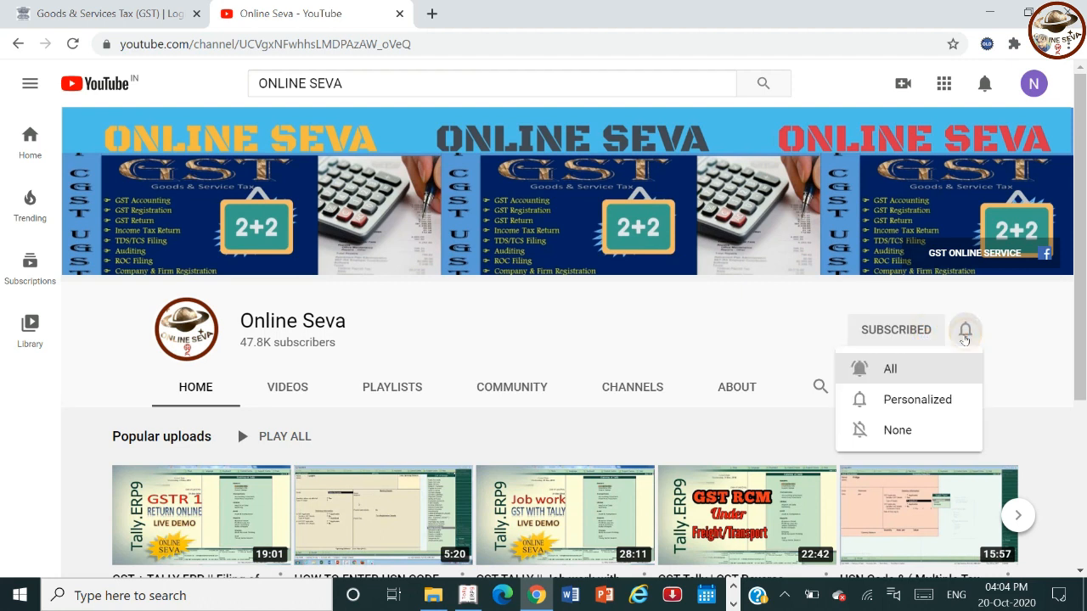
{"action": "left_click", "coordinate": [900, 371]}
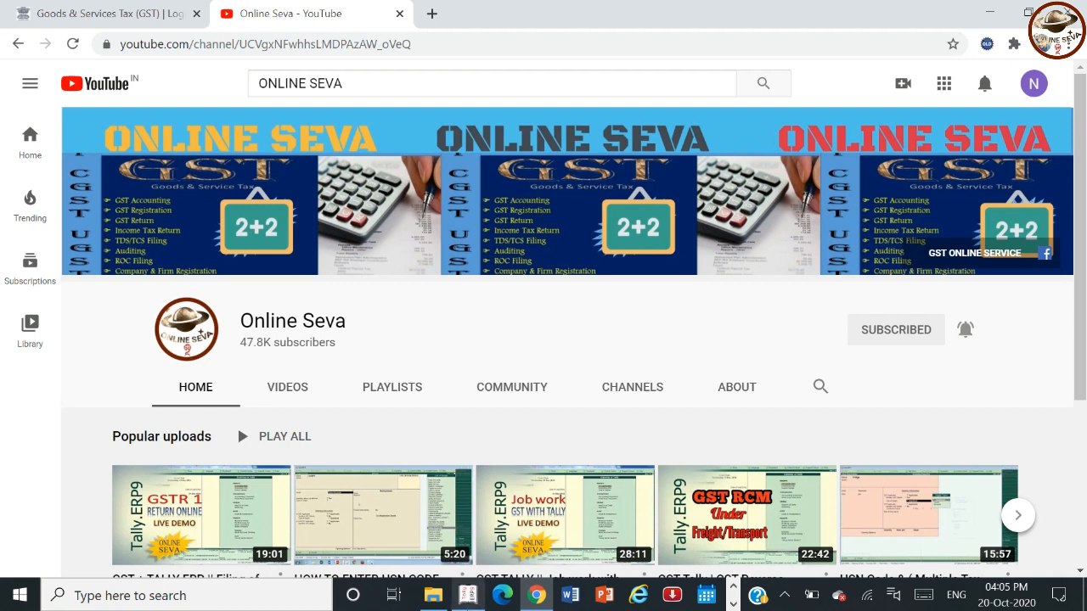
Step: Switch back to Tally.ERP 9 and review the GST, TDS and TCS settings in BOM's Statutory & Taxation features
{"action": "left_click", "coordinate": [467, 603]}
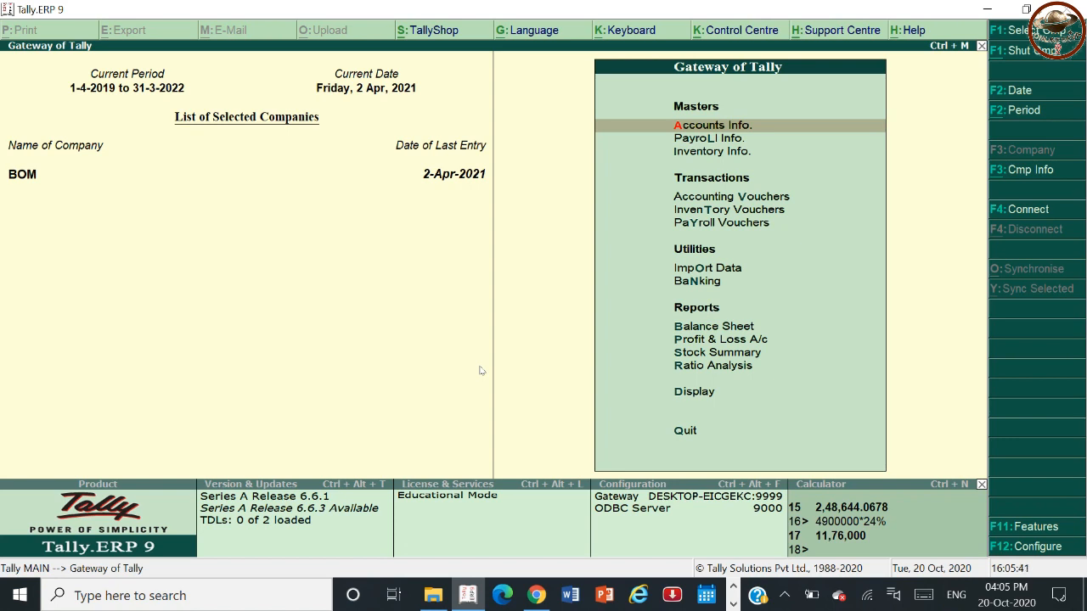
{"action": "left_click", "coordinate": [1025, 528]}
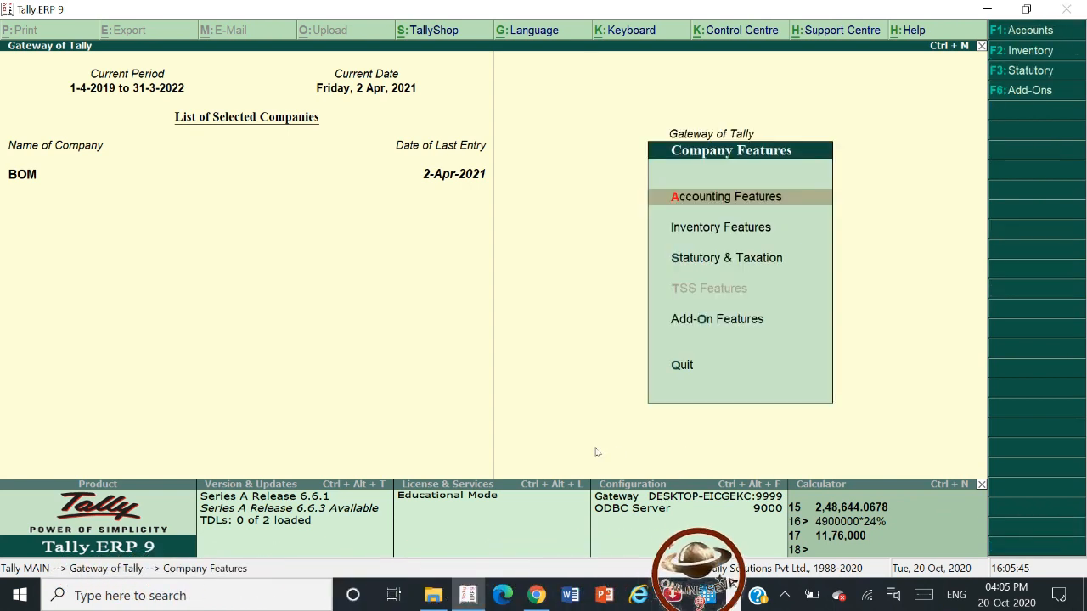
{"action": "key", "text": "Down"}
{"action": "key", "text": "Down"}
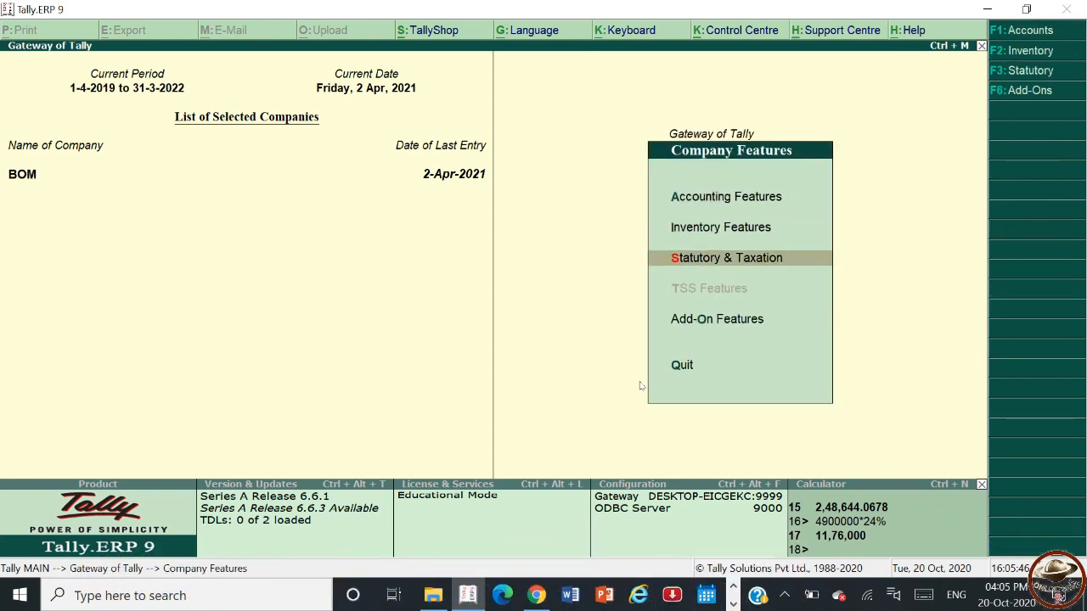
{"action": "key", "text": "Return"}
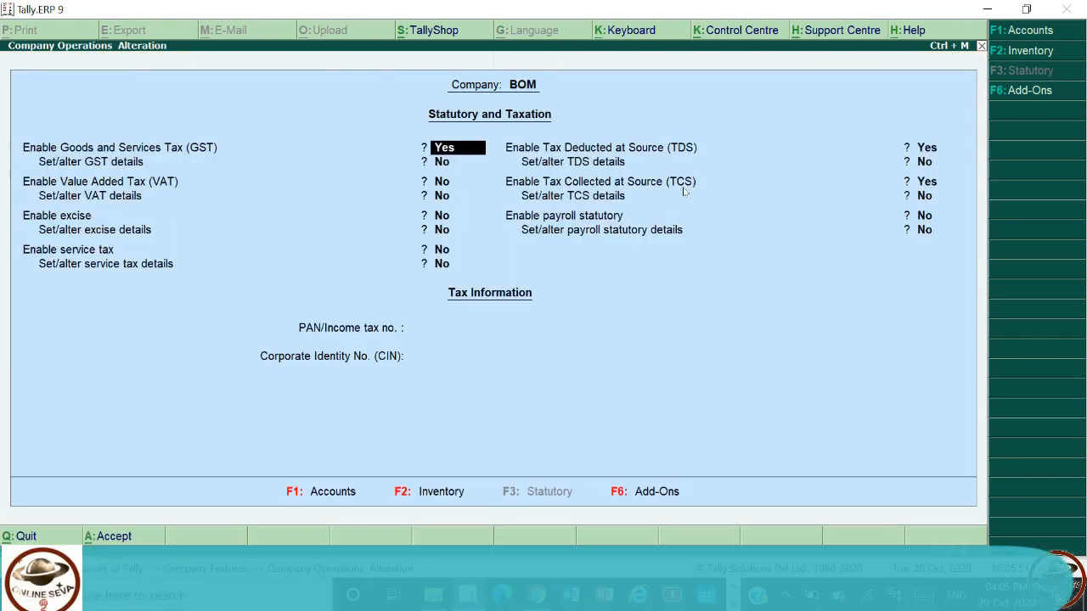
{"action": "key", "text": "Escape"}
{"action": "key", "text": "Return"}
{"action": "key", "text": "Escape"}
{"action": "key", "text": "Escape"}
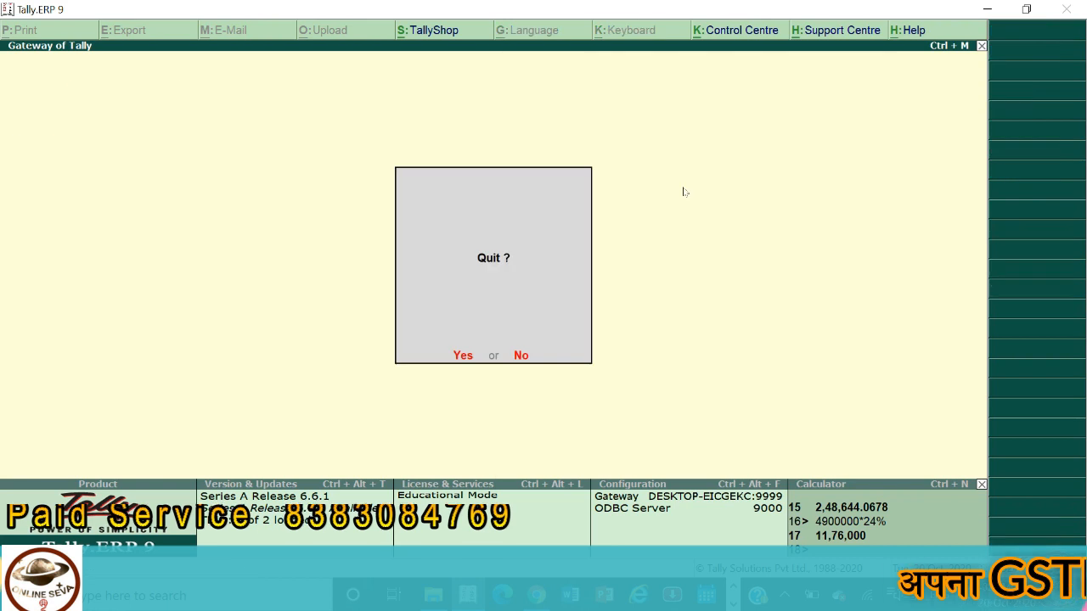
{"action": "key", "text": "Escape"}
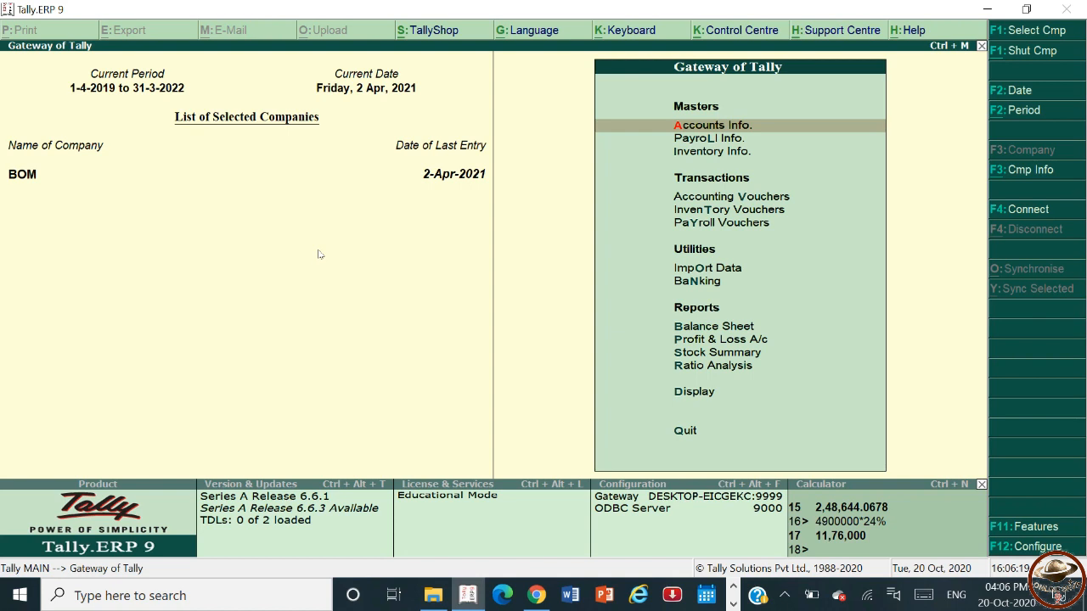
Step: Open a new purchase voucher for company BOM
{"action": "key", "text": "Down"}
{"action": "key", "text": "Down"}
{"action": "key", "text": "Down"}
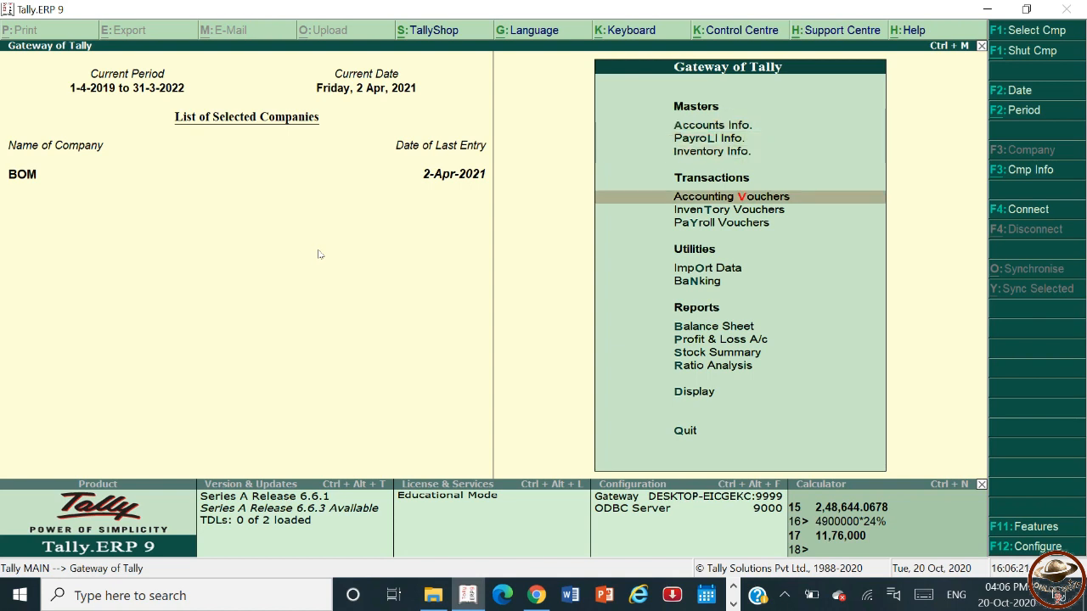
{"action": "key", "text": "Return"}
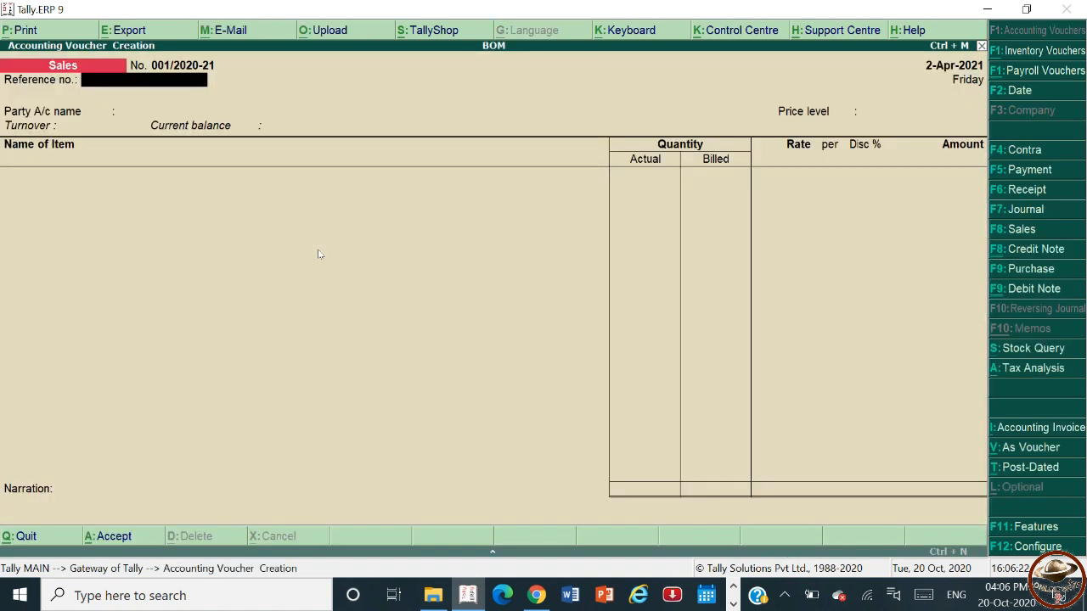
{"action": "left_click", "coordinate": [1014, 269]}
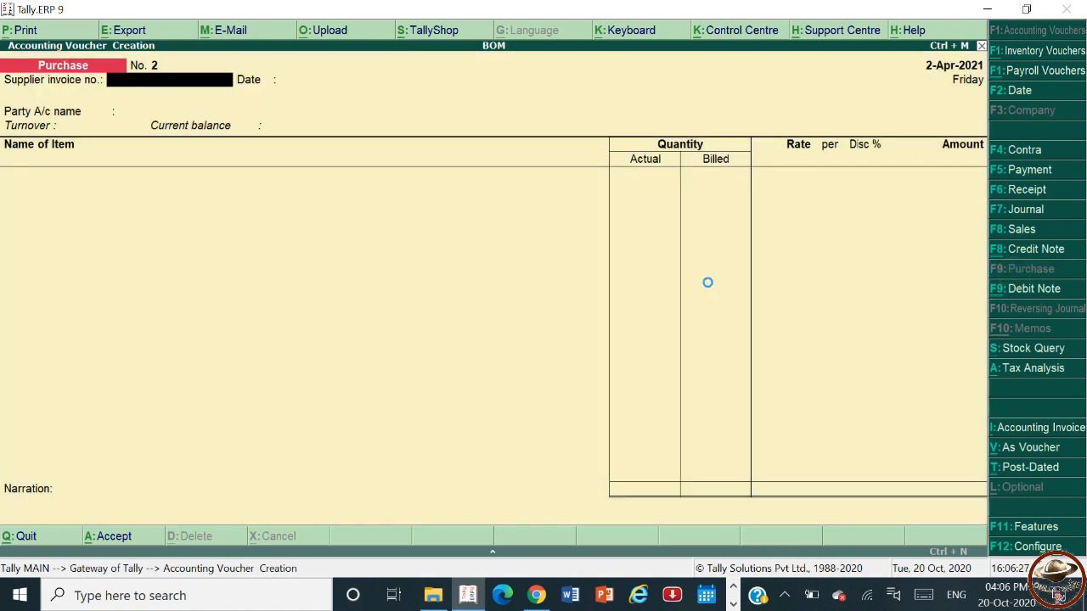
Step: Set the purchase voucher date to 2-Oct-2021 and the supplier invoice number to 12
{"action": "key", "text": "F2"}
{"action": "type", "text": "2.10"}
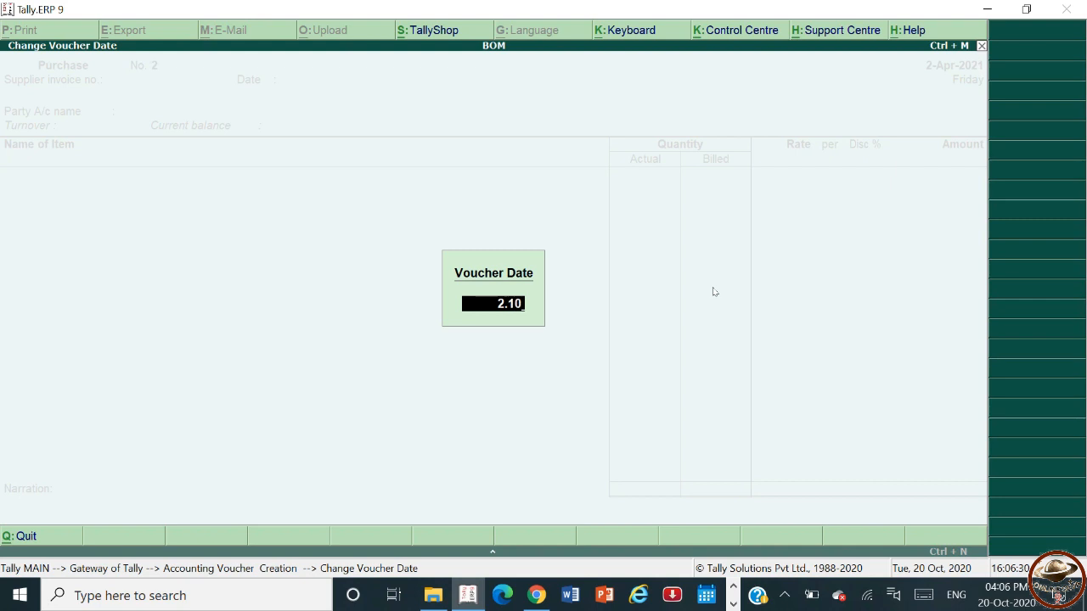
{"action": "key", "text": "Return"}
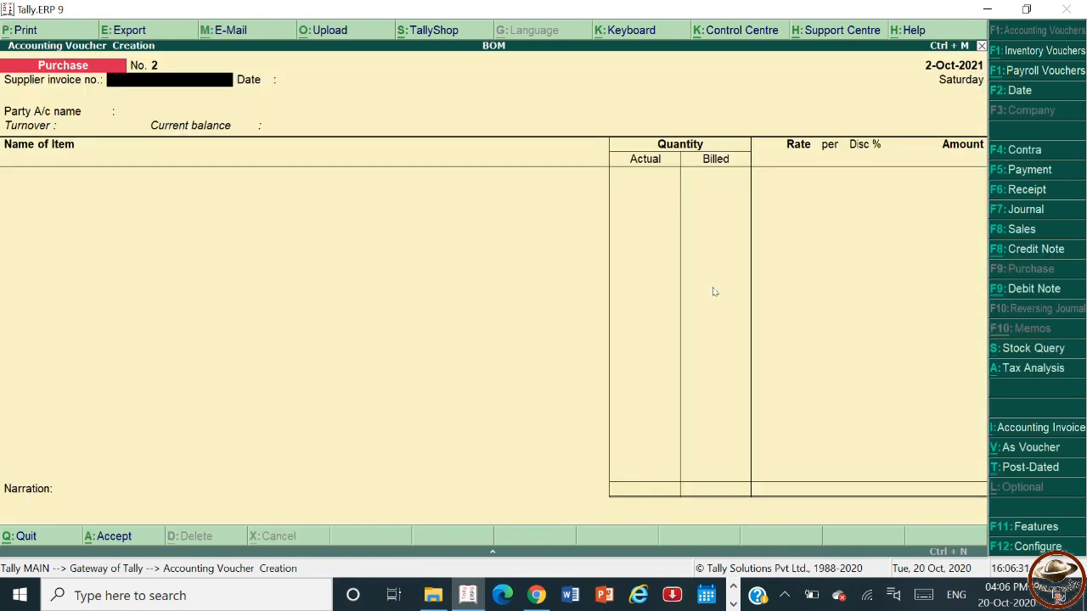
{"action": "type", "text": "12"}
{"action": "key", "text": "Return"}
{"action": "key", "text": "Return"}
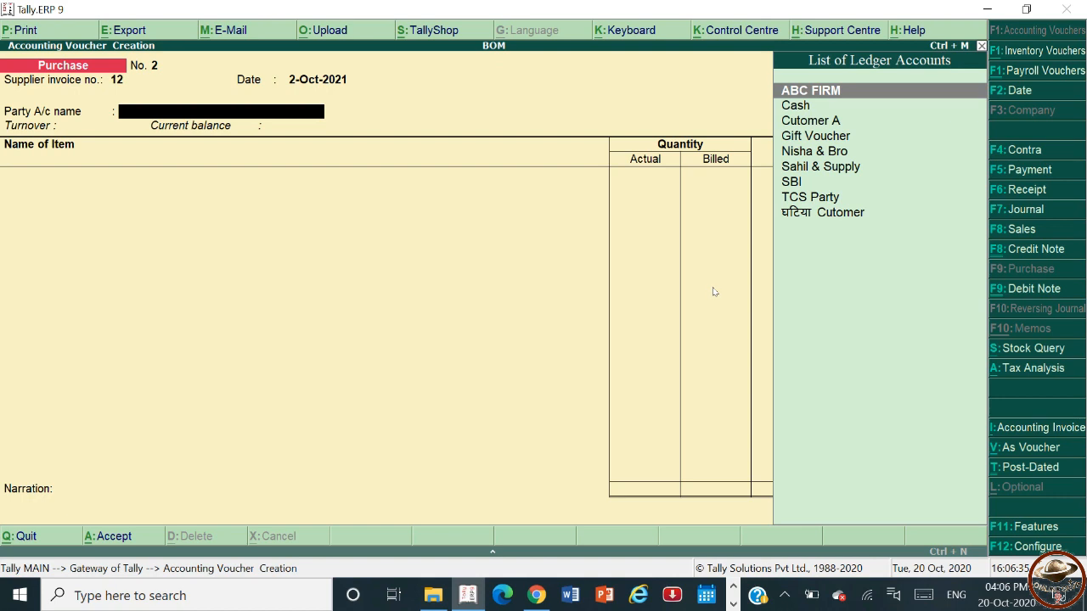
{"action": "type", "text": "TCS"}
{"action": "key", "text": "Return"}
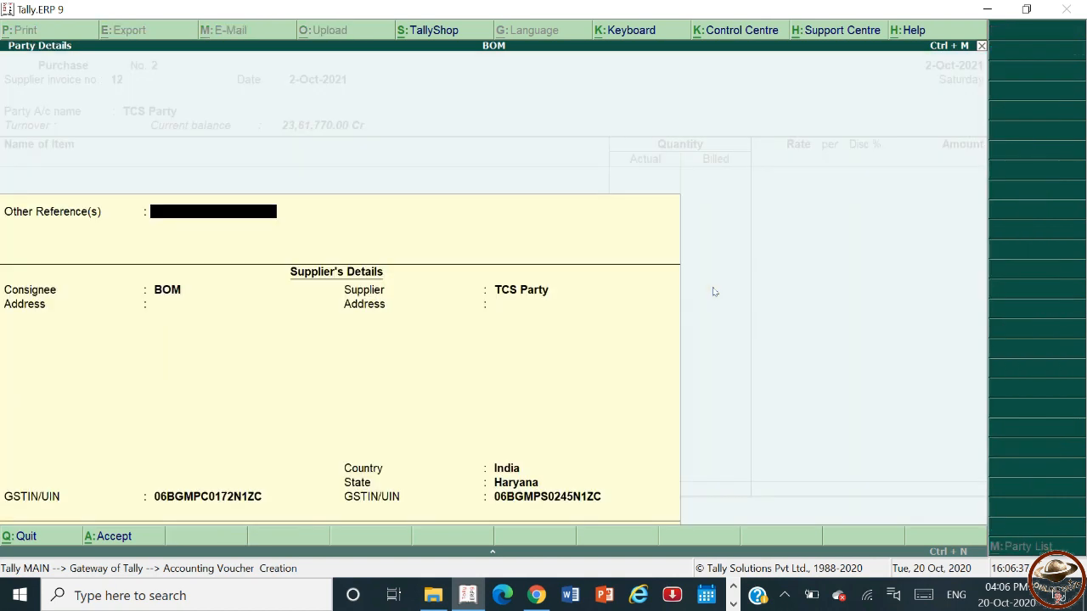
{"action": "key", "text": "Escape"}
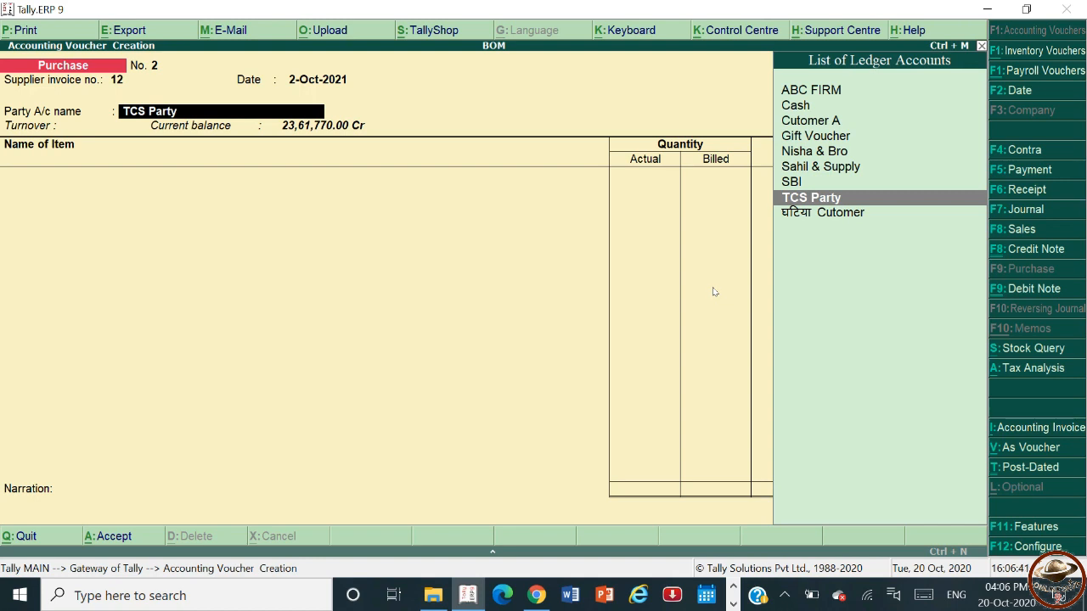
Step: Start creating a party ledger from within the voucher and name it TCS CREDITOR, without alias or notes
{"action": "key", "text": "alt+c"}
{"action": "type", "text": "TCS CRE"}
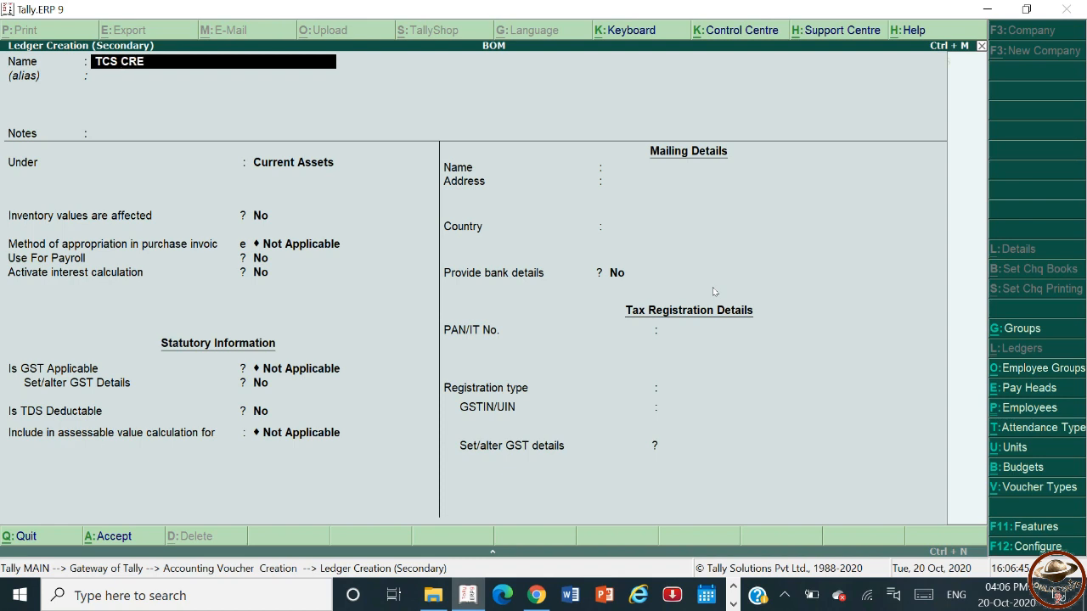
{"action": "type", "text": "DIT"}
{"action": "key", "text": "BackSpace"}
{"action": "type", "text": "OR"}
{"action": "key", "text": "BackSpace"}
{"action": "key", "text": "BackSpace"}
{"action": "type", "text": "TO"}
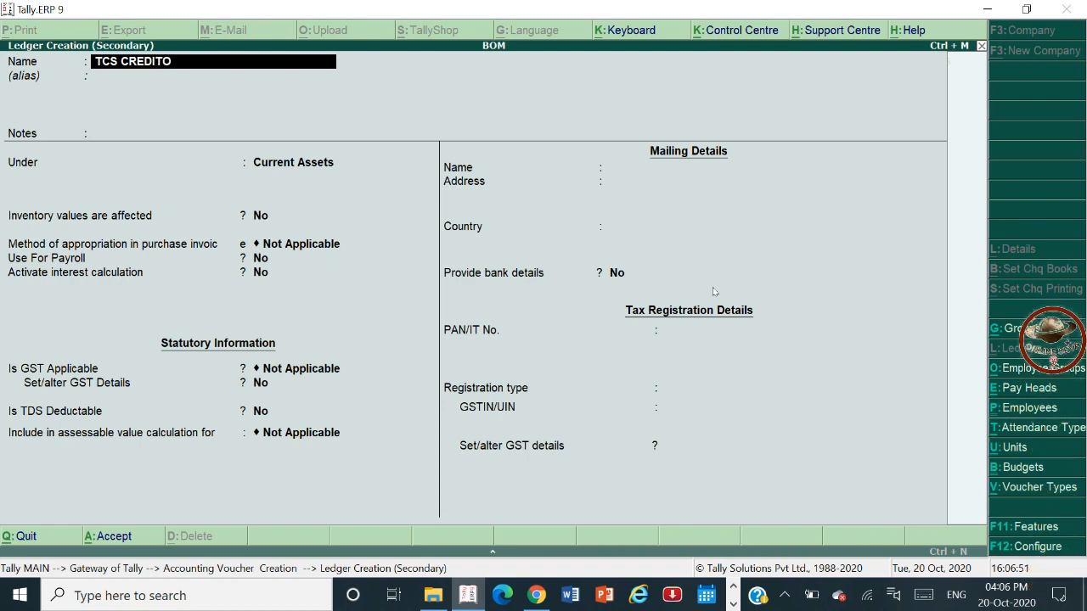
{"action": "type", "text": "R"}
{"action": "key", "text": "Return"}
{"action": "key", "text": "Return"}
{"action": "key", "text": "Return"}
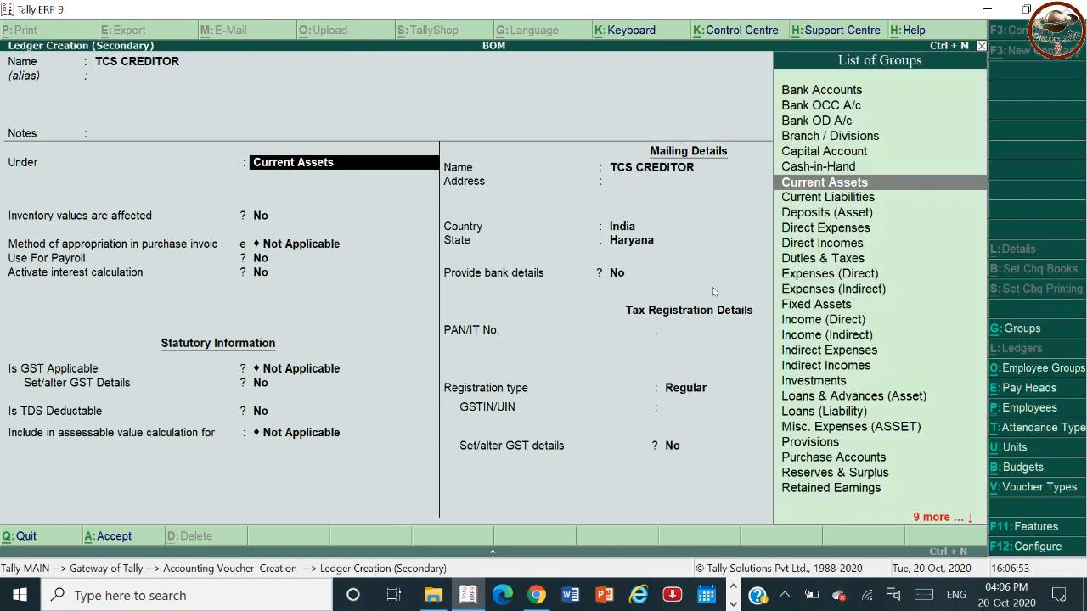
Step: Place the new ledger under Sundry Creditors, with bill-by-bill balances on and no default credit period
{"action": "type", "text": "SU"}
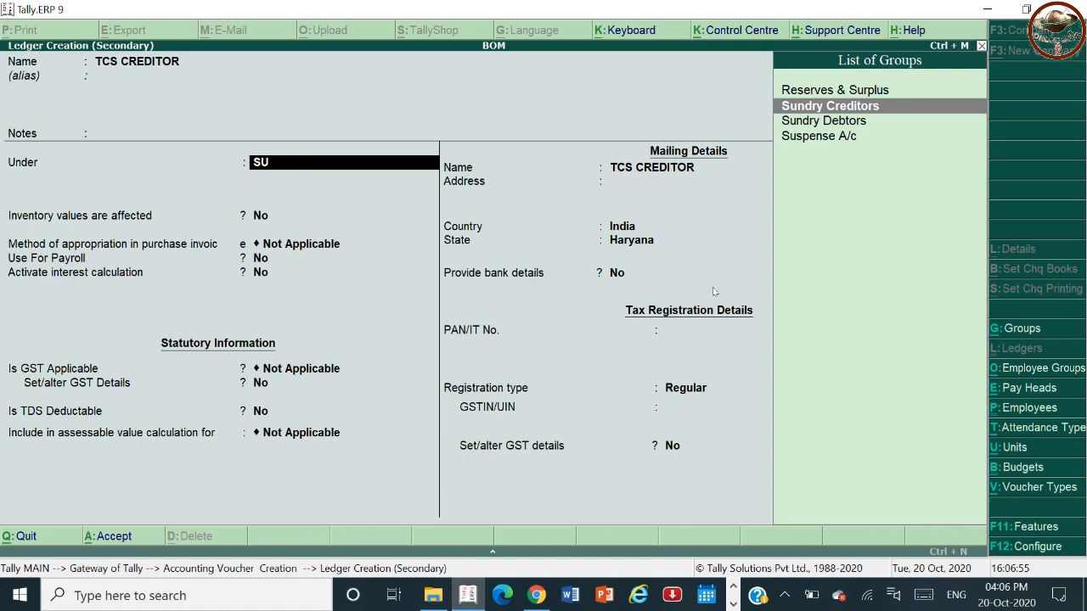
{"action": "key", "text": "Return"}
{"action": "key", "text": "Return"}
{"action": "key", "text": "Return"}
{"action": "key", "text": "Return"}
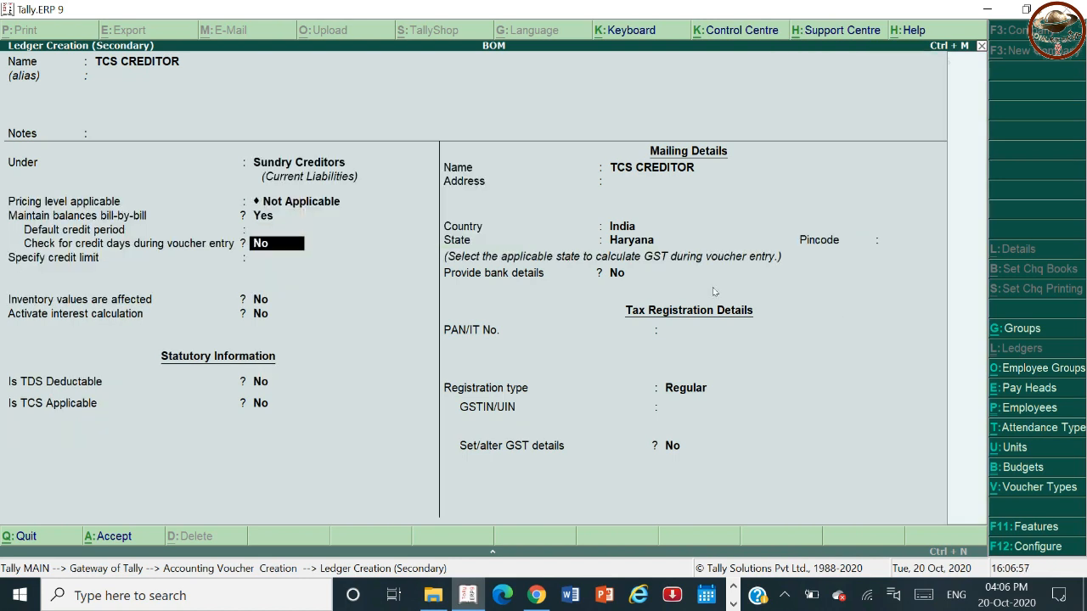
{"action": "key", "text": "Up"}
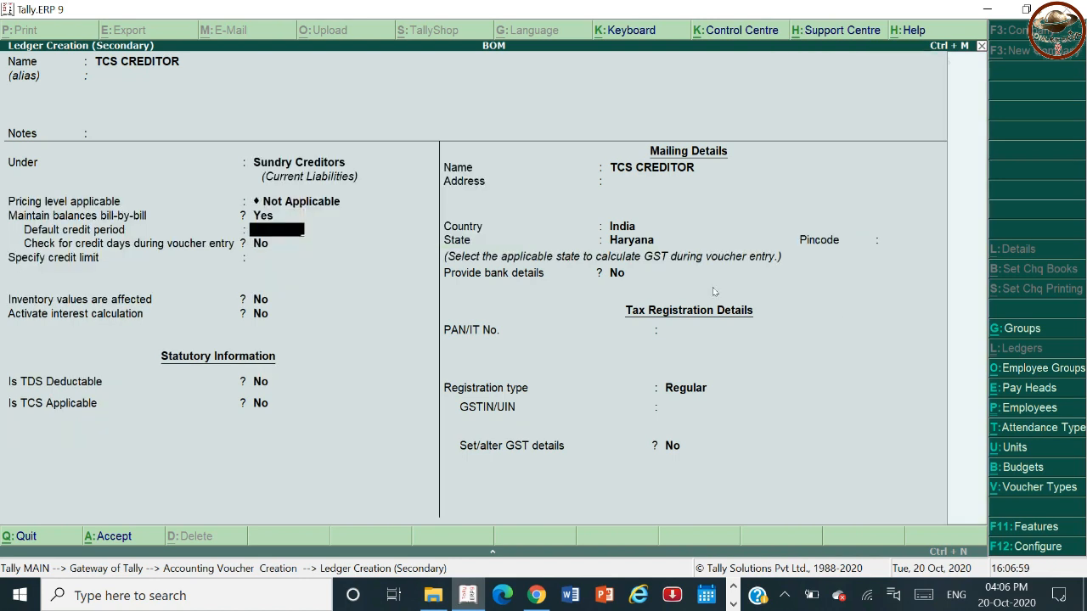
{"action": "key", "text": "Up"}
{"action": "key", "text": "Down"}
{"action": "key", "text": "Down"}
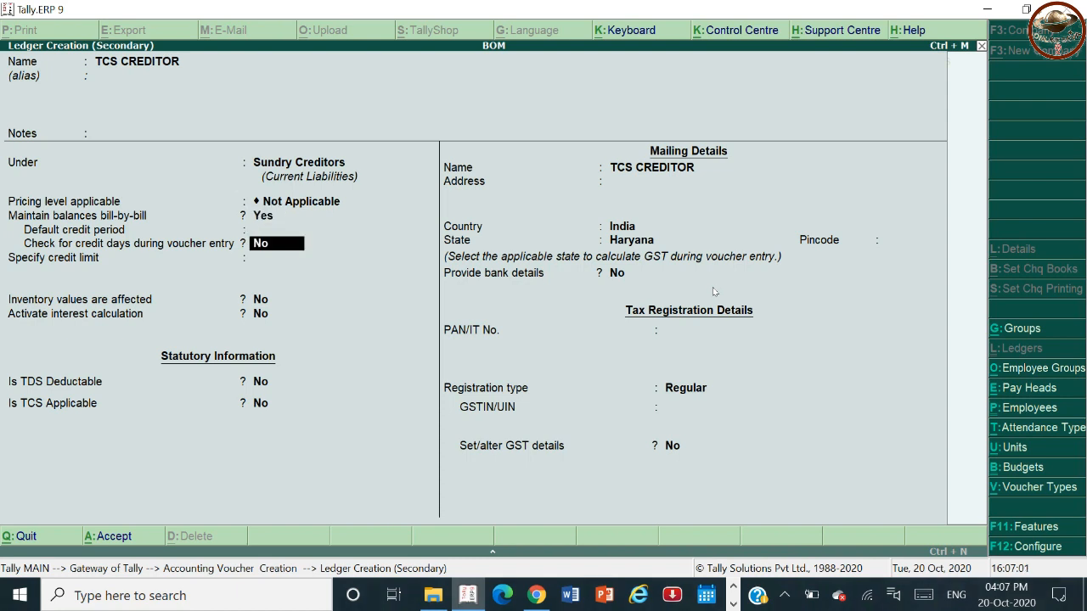
Step: Keep TDS Deductable and TCS Applicable at No, keep the default mailing and tax details, and save the TCS CREDITOR ledger
{"action": "key", "text": "Return"}
{"action": "key", "text": "Return"}
{"action": "key", "text": "Return"}
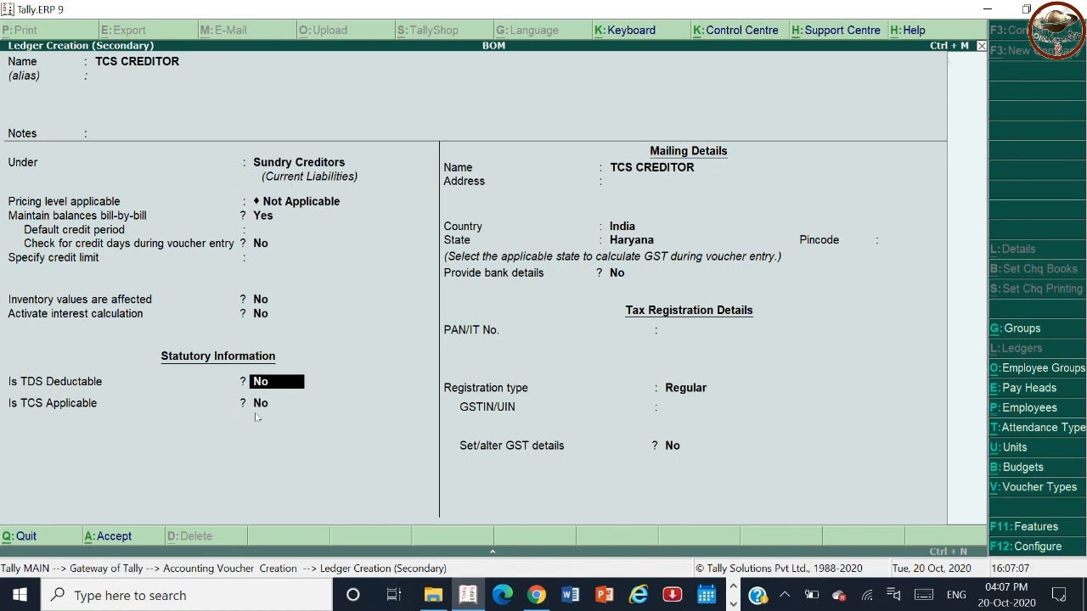
{"action": "key", "text": "Return"}
{"action": "key", "text": "Return"}
{"action": "key", "text": "Return"}
{"action": "key", "text": "Return"}
{"action": "key", "text": "Return"}
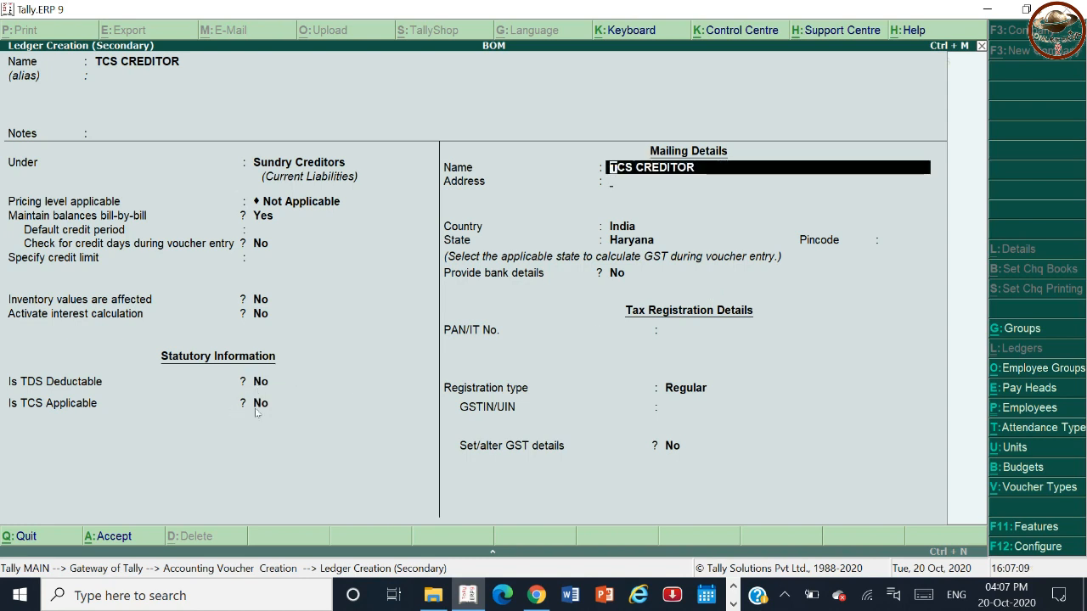
{"action": "key", "text": "Return"}
{"action": "key", "text": "Return"}
{"action": "key", "text": "Return"}
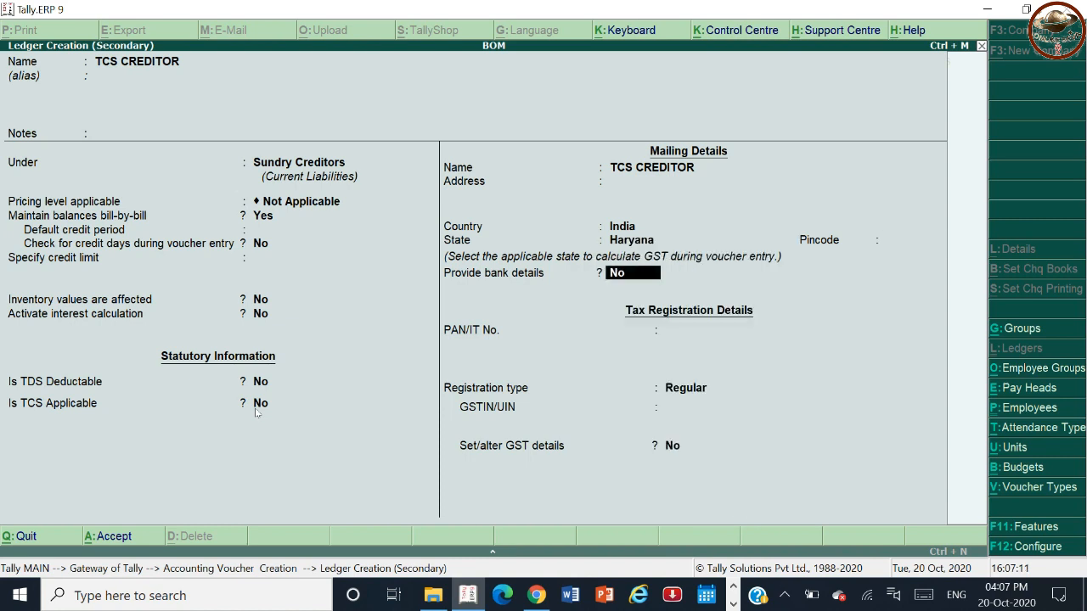
{"action": "key", "text": "Return"}
{"action": "key", "text": "Return"}
{"action": "key", "text": "Return"}
{"action": "key", "text": "Return"}
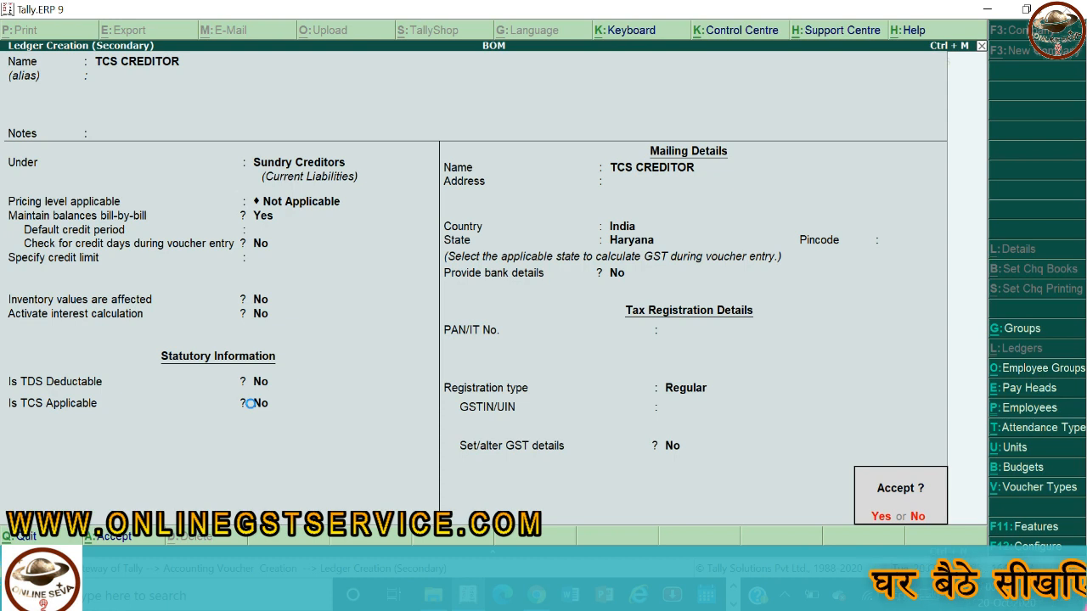
{"action": "key", "text": "Return"}
Step: Accept the supplier's details and add the stock item MOUSE to the purchase, allocated to Main Location
{"action": "key", "text": "Return"}
{"action": "key", "text": "Return"}
{"action": "key", "text": "Down"}
{"action": "key", "text": "Return"}
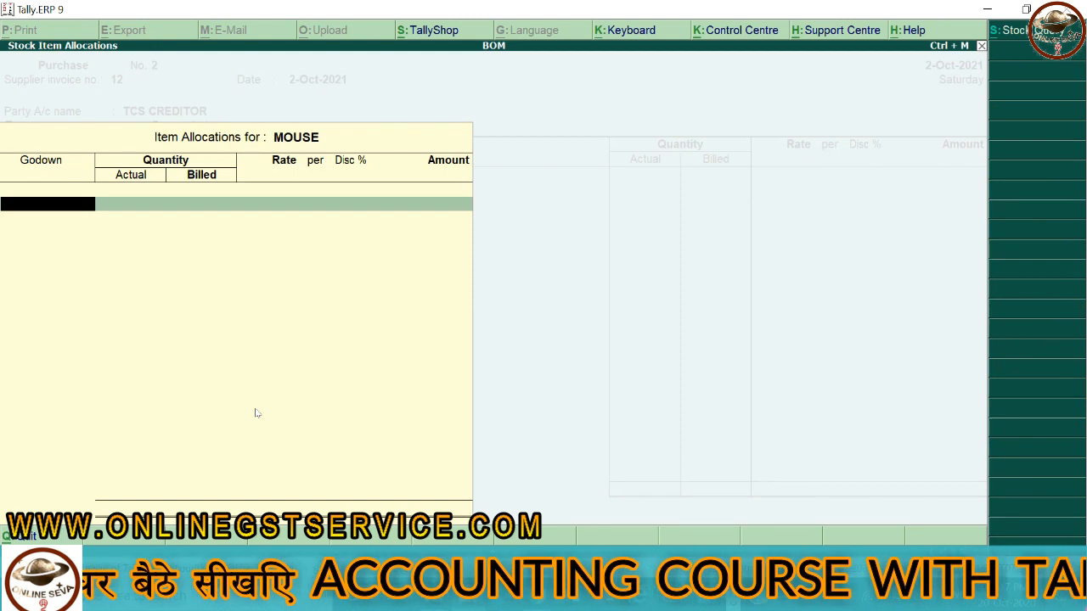
{"action": "key", "text": "Return"}
Step: Set the actual and billed quantity of MOUSE to 100 PC and the rate to 50,000 per PC
{"action": "type", "text": "10"}
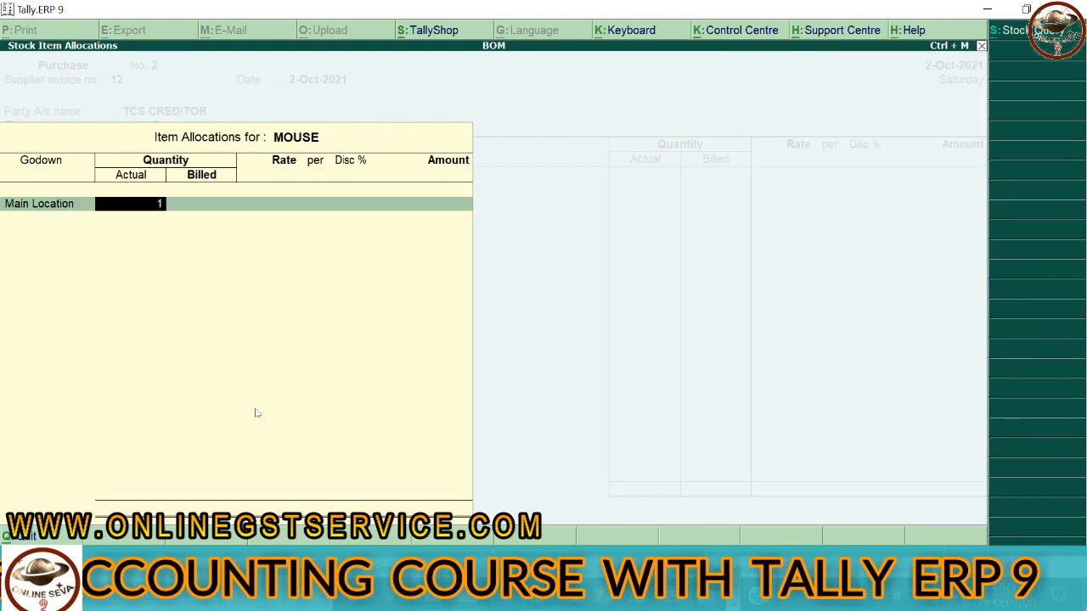
{"action": "key", "text": "Return"}
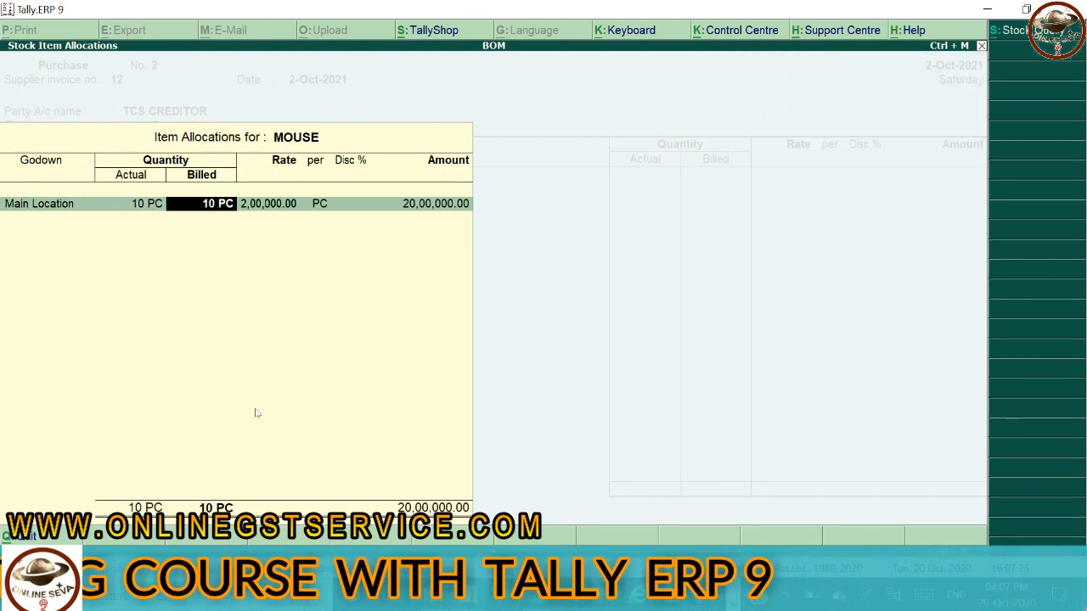
{"action": "key", "text": "BackSpace"}
{"action": "type", "text": "100"}
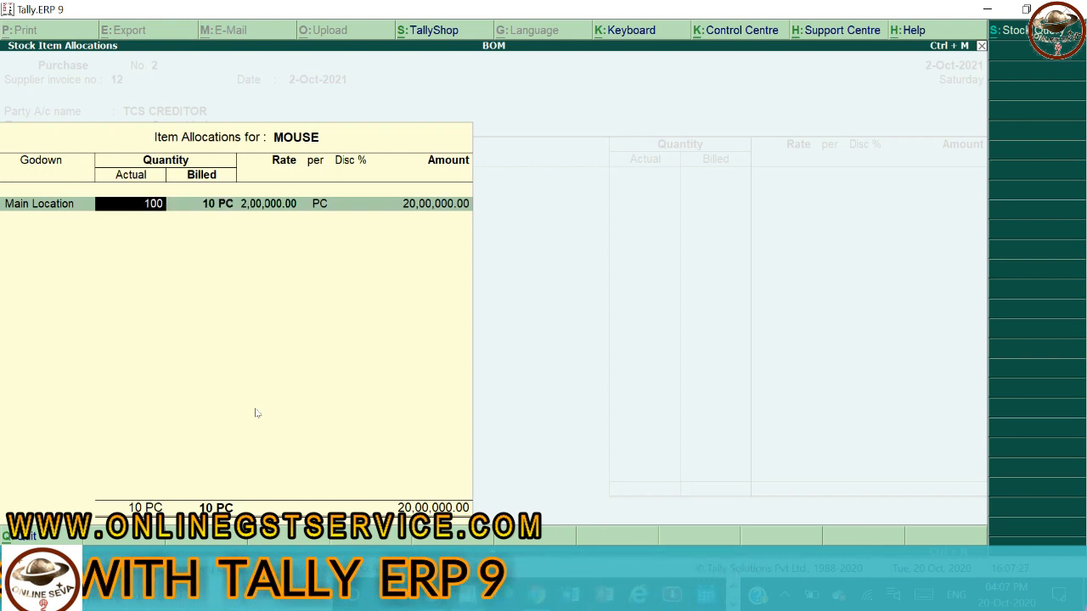
{"action": "key", "text": "Return"}
{"action": "type", "text": "100"}
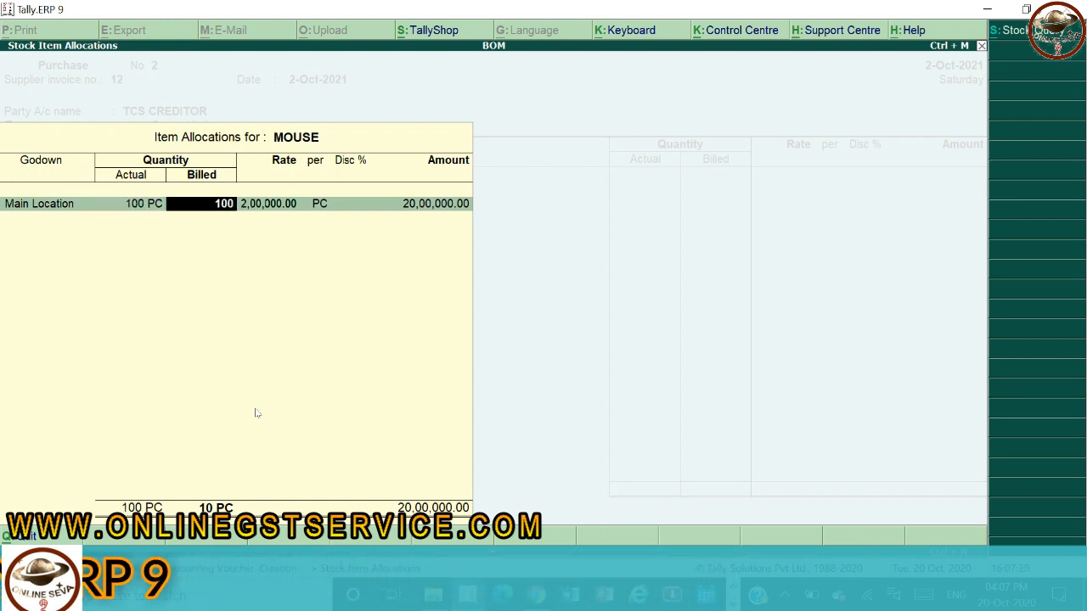
{"action": "key", "text": "Return"}
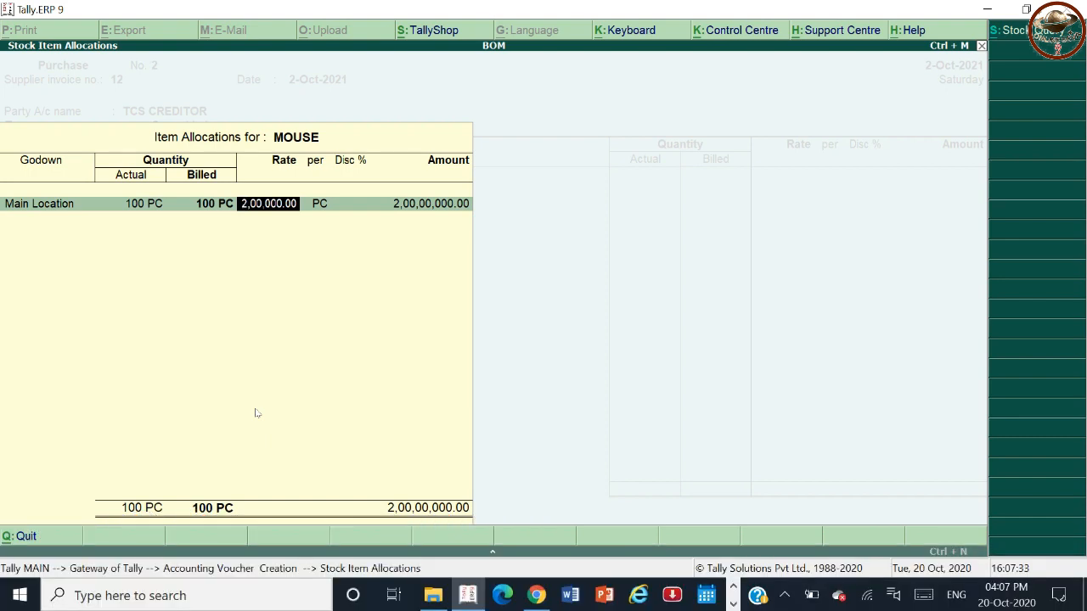
{"action": "type", "text": "500"}
{"action": "key", "text": "Return"}
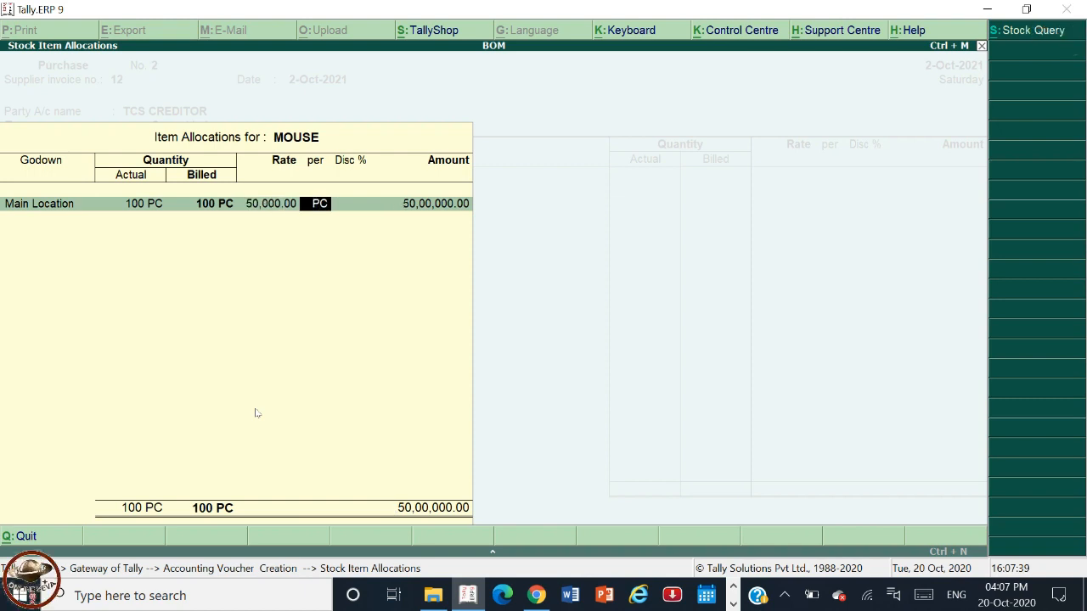
Step: Accept the Main Location allocation for MOUSE and book its full amount to the Purchase ledger
{"action": "key", "text": "Return"}
{"action": "key", "text": "Return"}
{"action": "key", "text": "Return"}
{"action": "key", "text": "Return"}
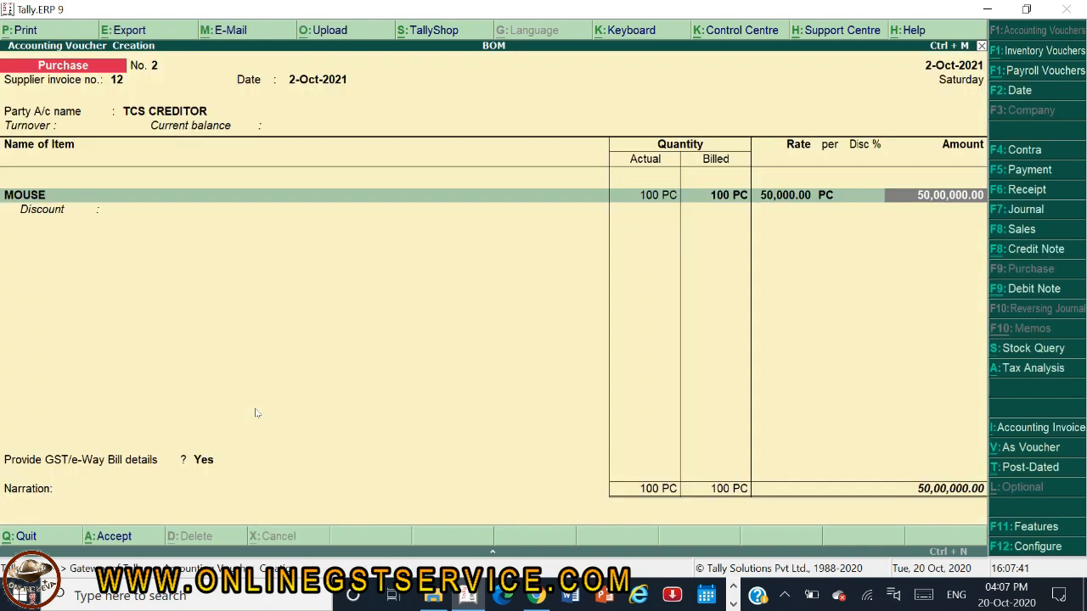
{"action": "key", "text": "Return"}
{"action": "key", "text": "Return"}
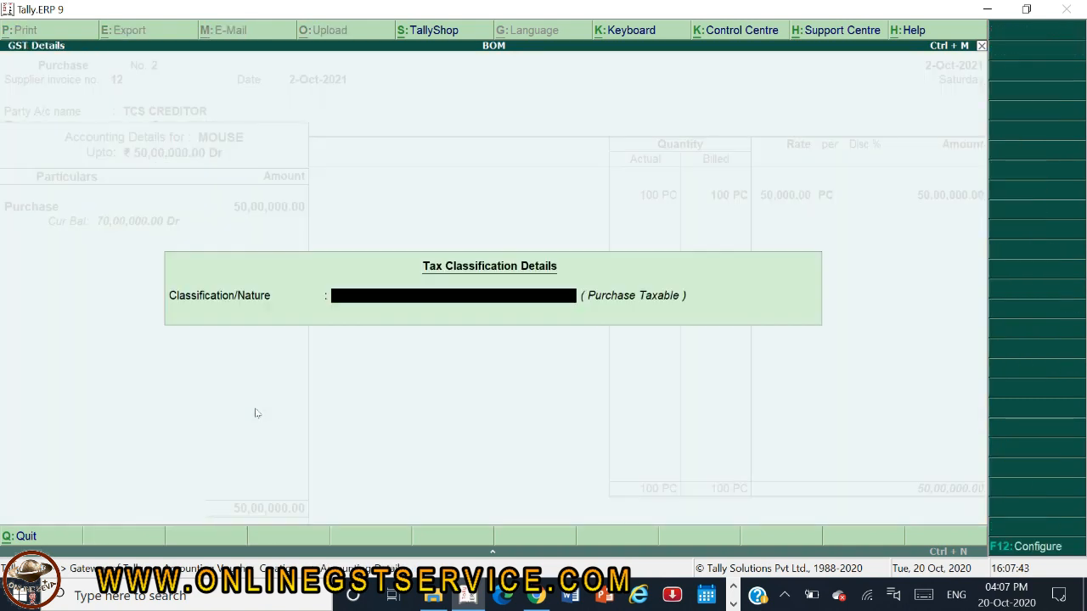
Step: Classify the MOUSE purchase as Purchase Taxable in its GST details and accept the accounting details
{"action": "type", "text": "PU"}
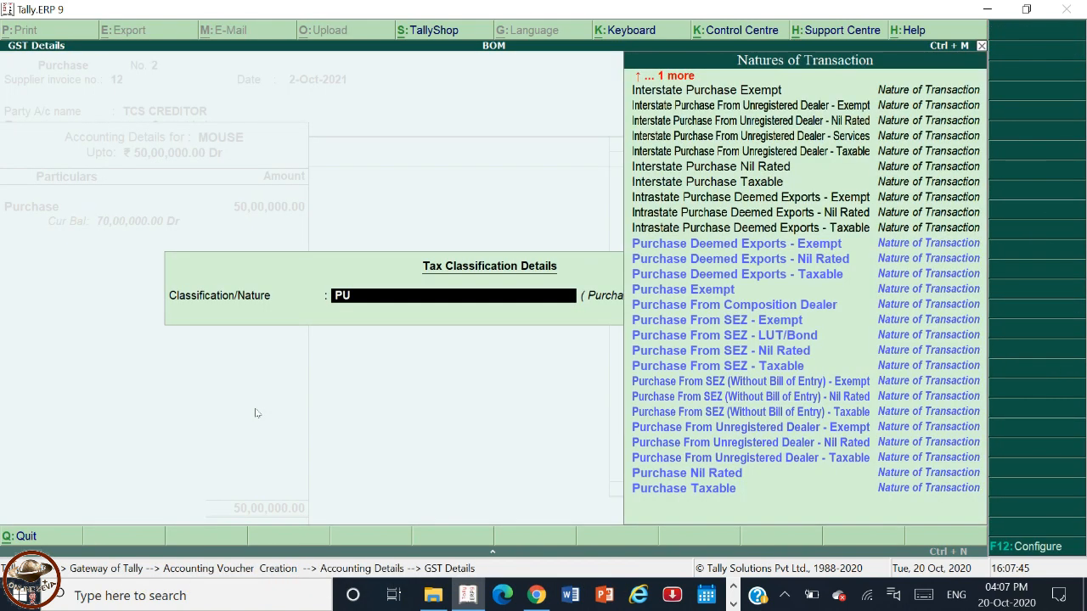
{"action": "key", "text": "Down"}
{"action": "key", "text": "Down"}
{"action": "key", "text": "Down"}
{"action": "key", "text": "Down"}
{"action": "key", "text": "Down"}
{"action": "key", "text": "Down"}
{"action": "key", "text": "Down"}
{"action": "key", "text": "Down"}
{"action": "key", "text": "Down"}
{"action": "key", "text": "Down"}
{"action": "key", "text": "Down"}
{"action": "key", "text": "Down"}
{"action": "key", "text": "Down"}
{"action": "key", "text": "Down"}
{"action": "key", "text": "Down"}
{"action": "key", "text": "Down"}
{"action": "key", "text": "Return"}
{"action": "key", "text": "Return"}
{"action": "key", "text": "Return"}
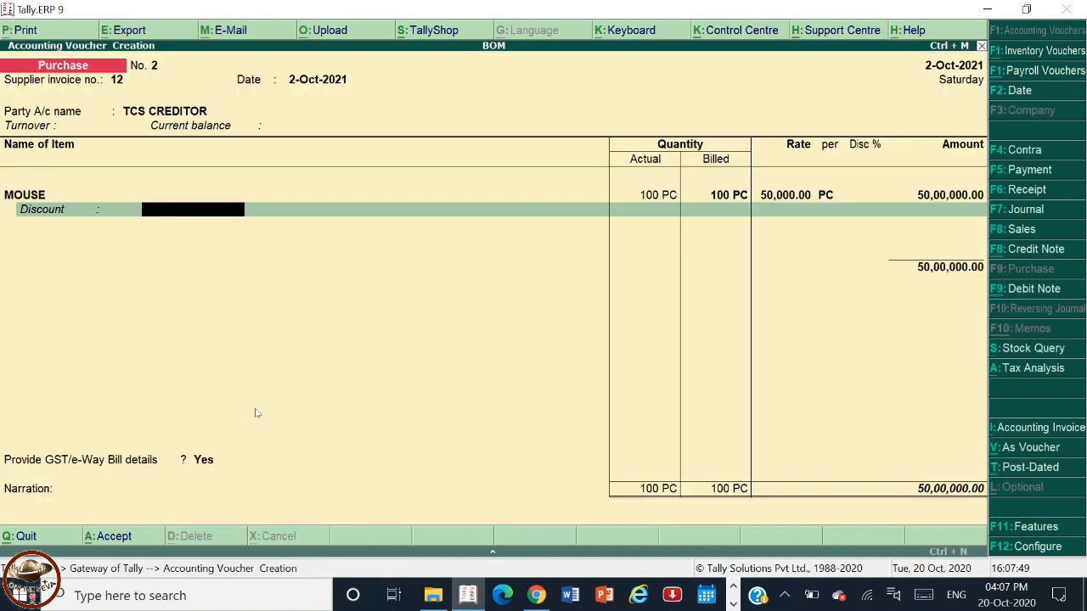
Step: Leave the MOUSE discount blank and add the CGST and SGST ledgers with their calculated amounts
{"action": "key", "text": "Return"}
{"action": "key", "text": "Return"}
{"action": "type", "text": "CG"}
{"action": "key", "text": "Return"}
{"action": "key", "text": "Return"}
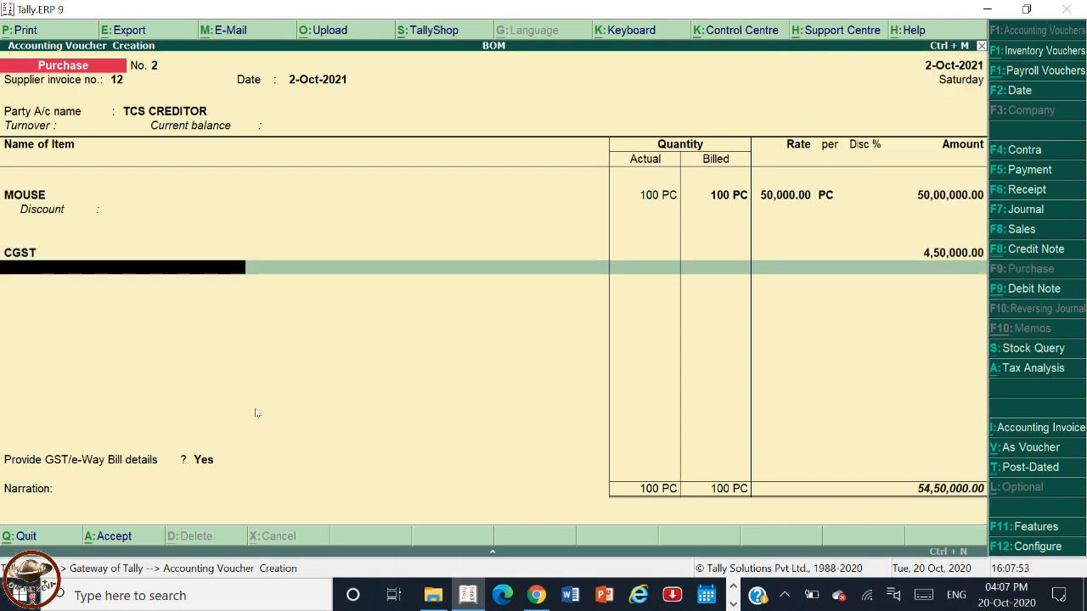
{"action": "type", "text": "SG"}
{"action": "key", "text": "Return"}
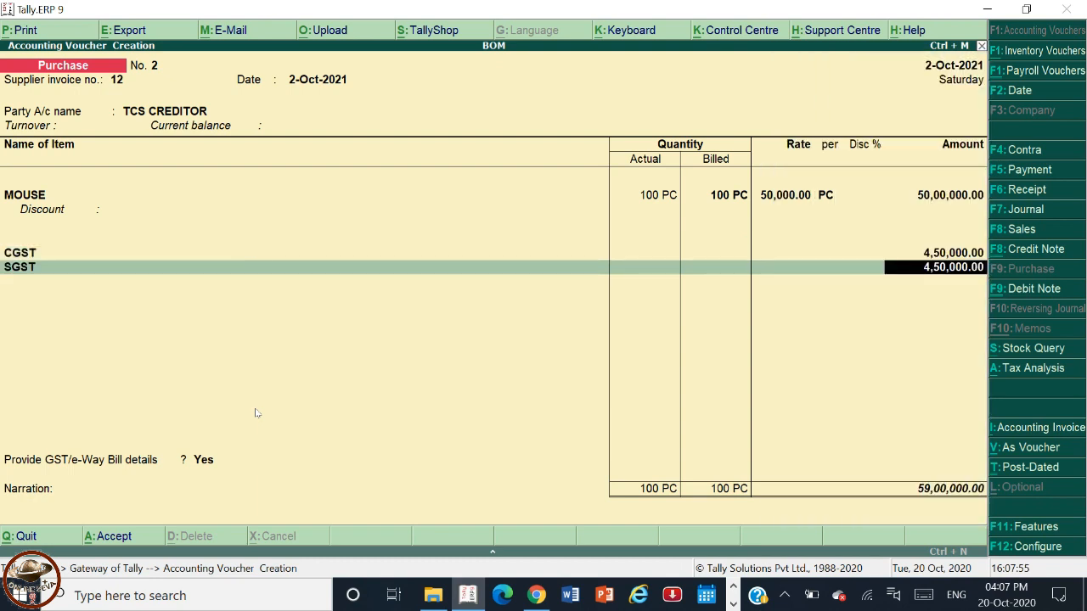
{"action": "key", "text": "Return"}
{"action": "key", "text": "Return"}
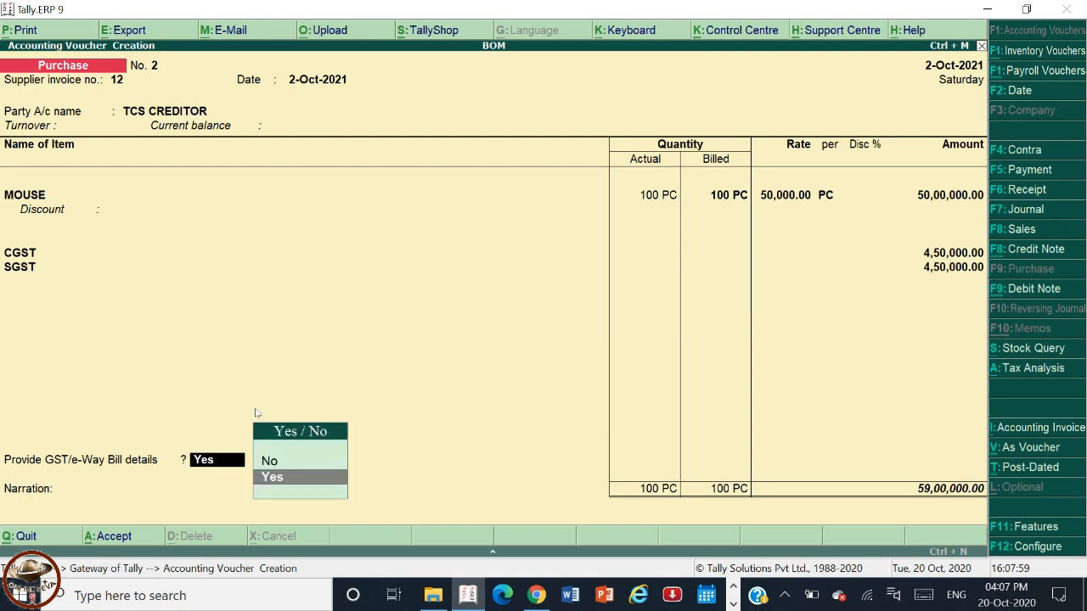
Step: Set Provide GST/e-Way Bill details to No and return to the SGST line without saving the voucher
{"action": "key", "text": "Up"}
{"action": "key", "text": "Return"}
{"action": "key", "text": "Return"}
{"action": "key", "text": "Escape"}
{"action": "key", "text": "Up"}
{"action": "key", "text": "Up"}
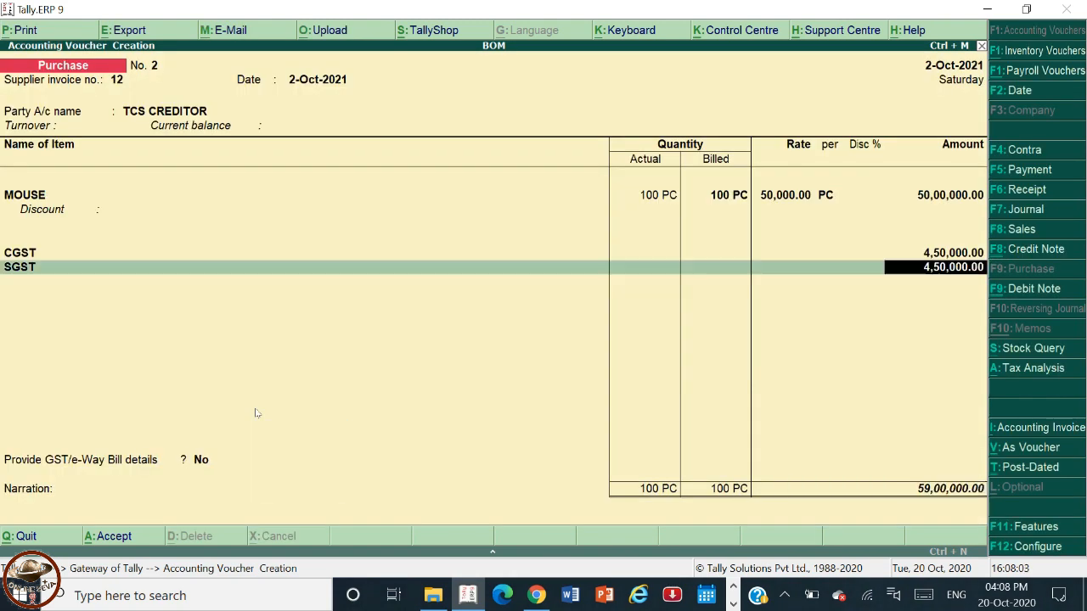
Step: Select TCS CLAIM on the line below SGST and open that ledger for alteration
{"action": "key", "text": "Return"}
{"action": "type", "text": "TCS"}
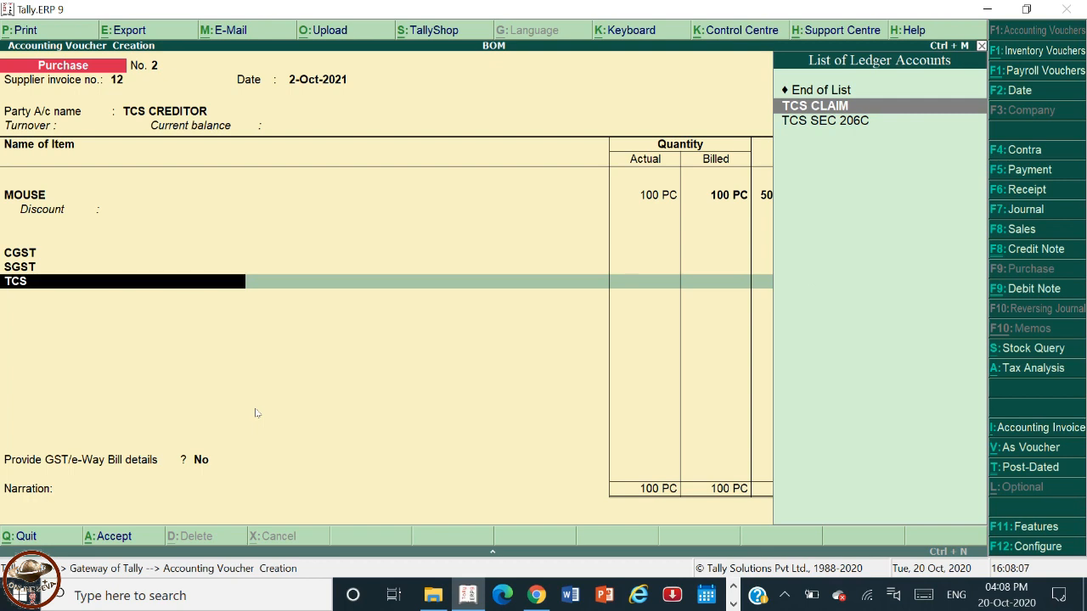
{"action": "key", "text": "Return"}
{"action": "key", "text": "BackSpace"}
{"action": "key", "text": "ctrl+Return"}
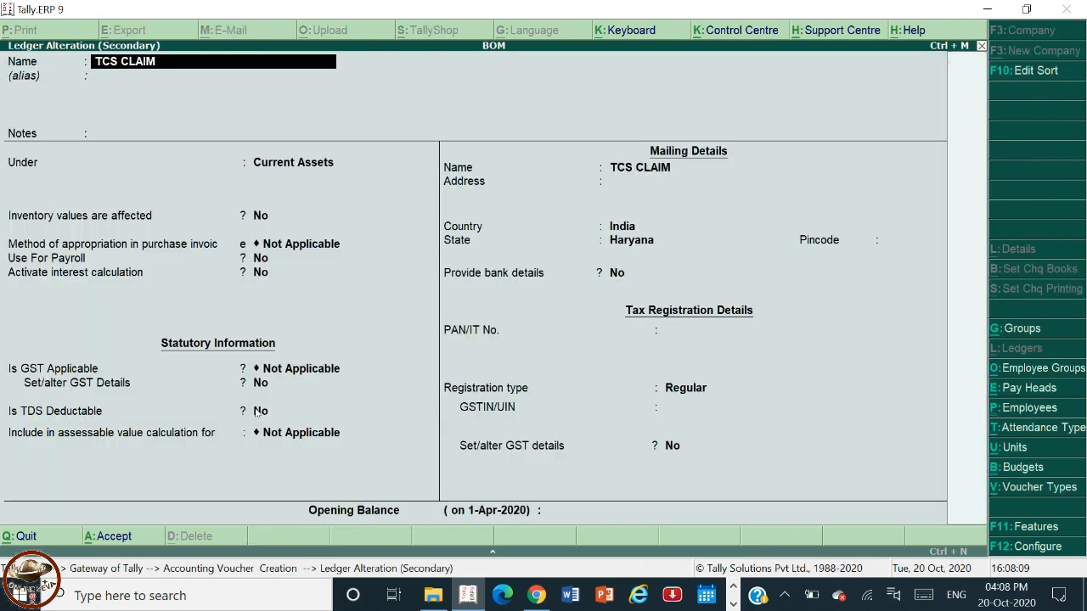
Step: Review the TCS CLAIM ledger's parent group and statutory settings, and accept the ledger without changes
{"action": "key", "text": "Return"}
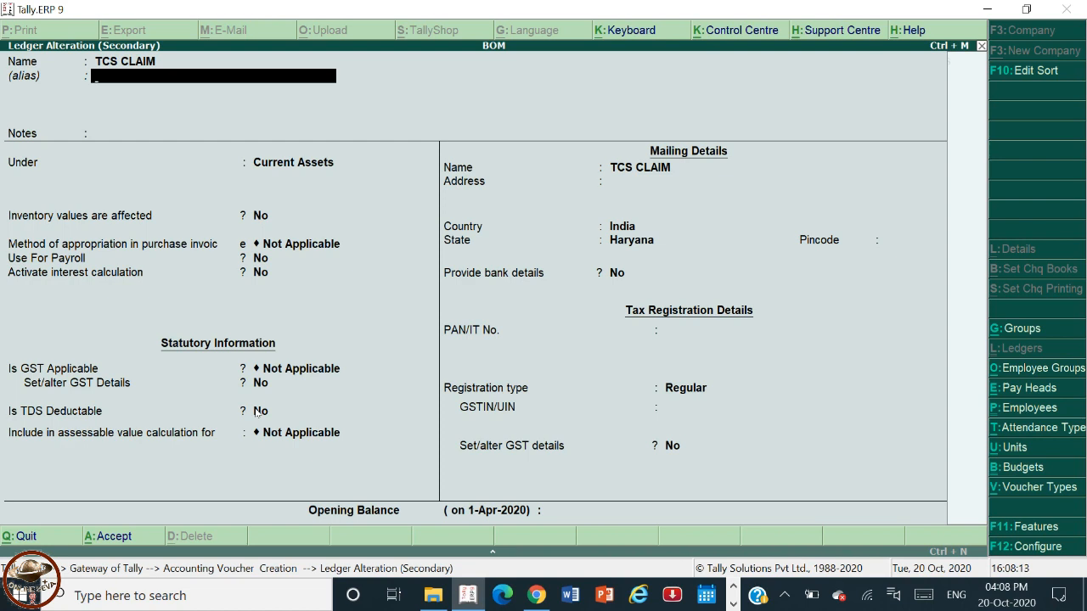
{"action": "key", "text": "Return"}
{"action": "key", "text": "Return"}
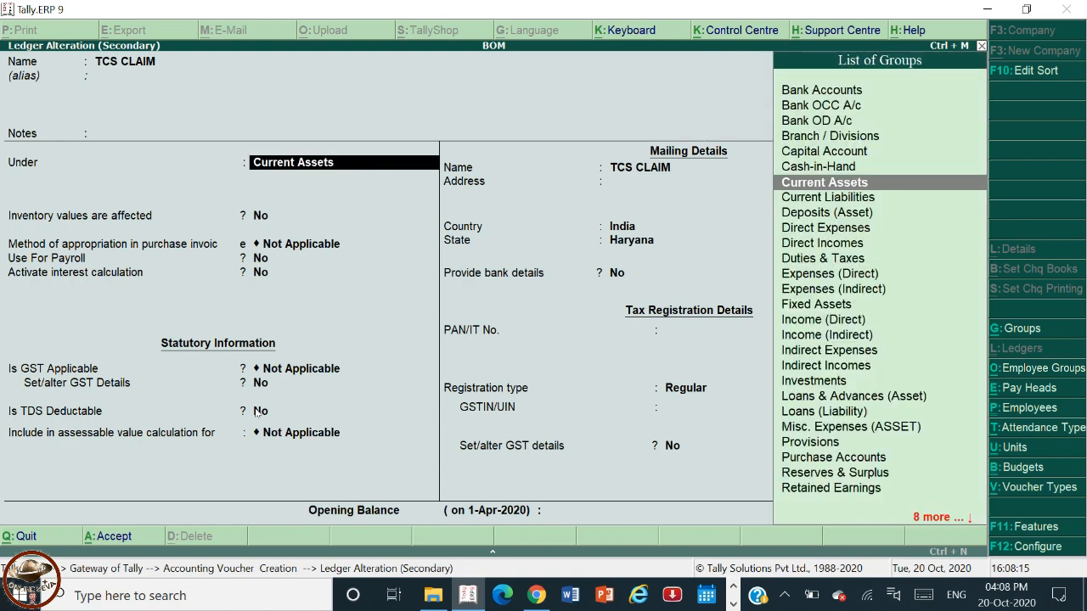
{"action": "key", "text": "Return"}
{"action": "key", "text": "Return"}
{"action": "key", "text": "Return"}
{"action": "key", "text": "Return"}
{"action": "key", "text": "Return"}
{"action": "key", "text": "Return"}
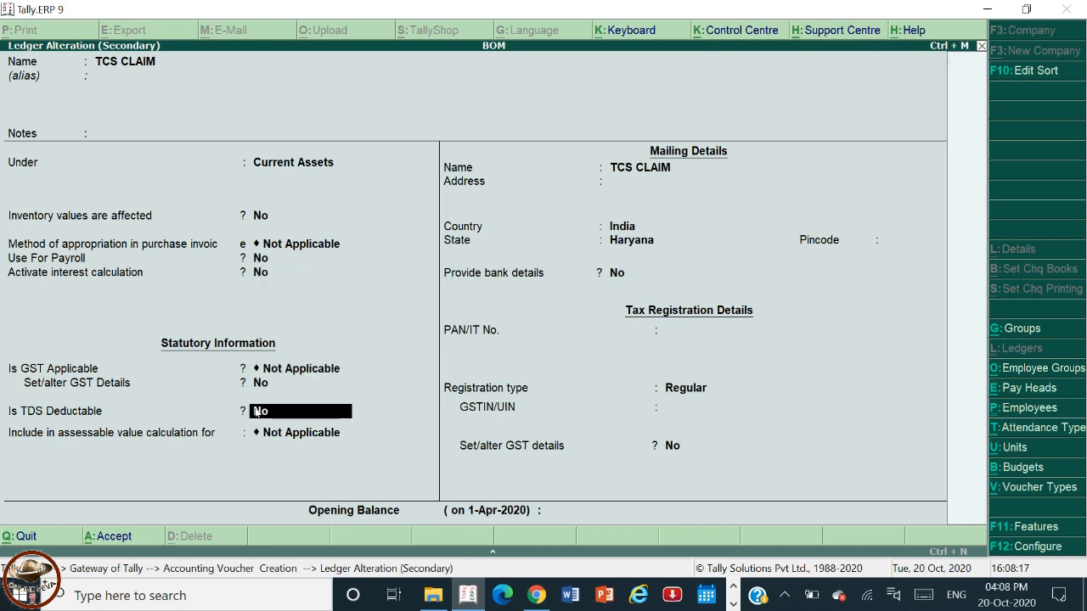
{"action": "key", "text": "Return"}
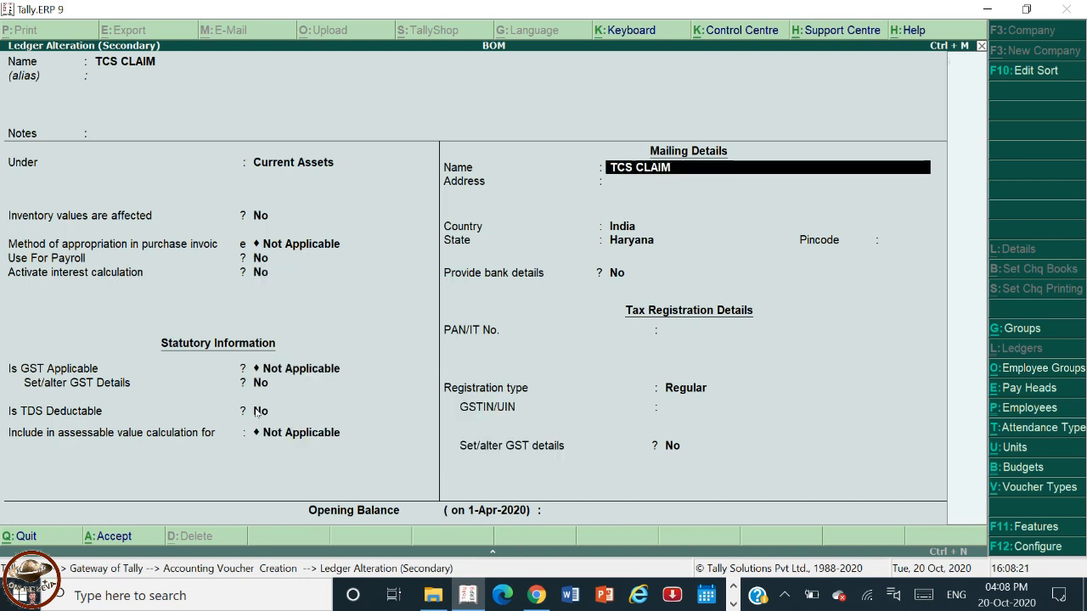
{"action": "key", "text": "ctrl+a"}
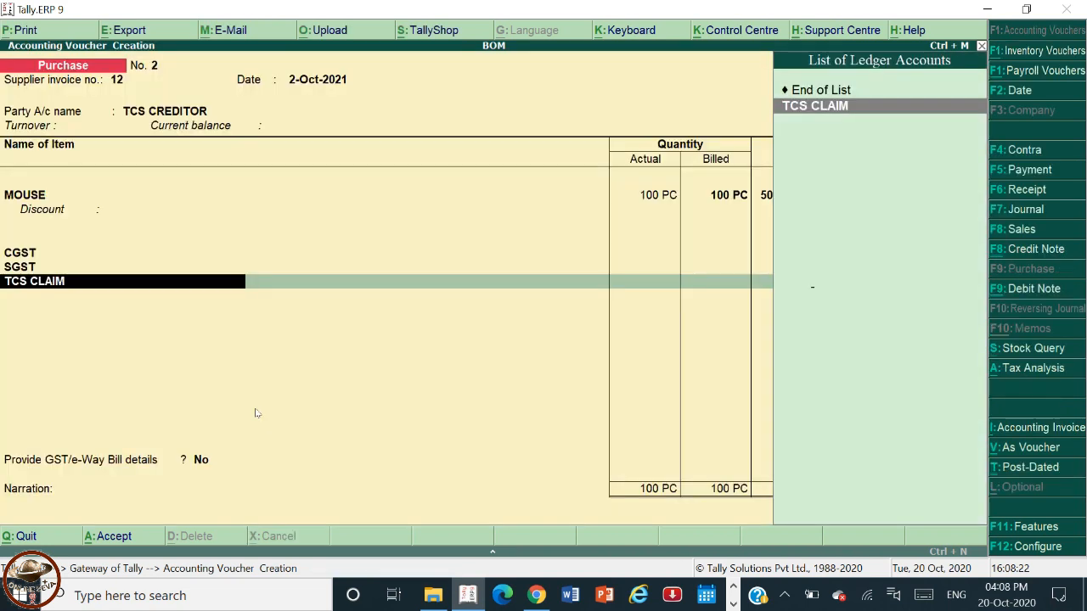
Step: Set the TCS CLAIM rate to 0.075 % and check the voucher's Tax Analysis
{"action": "type", "text": "0.075"}
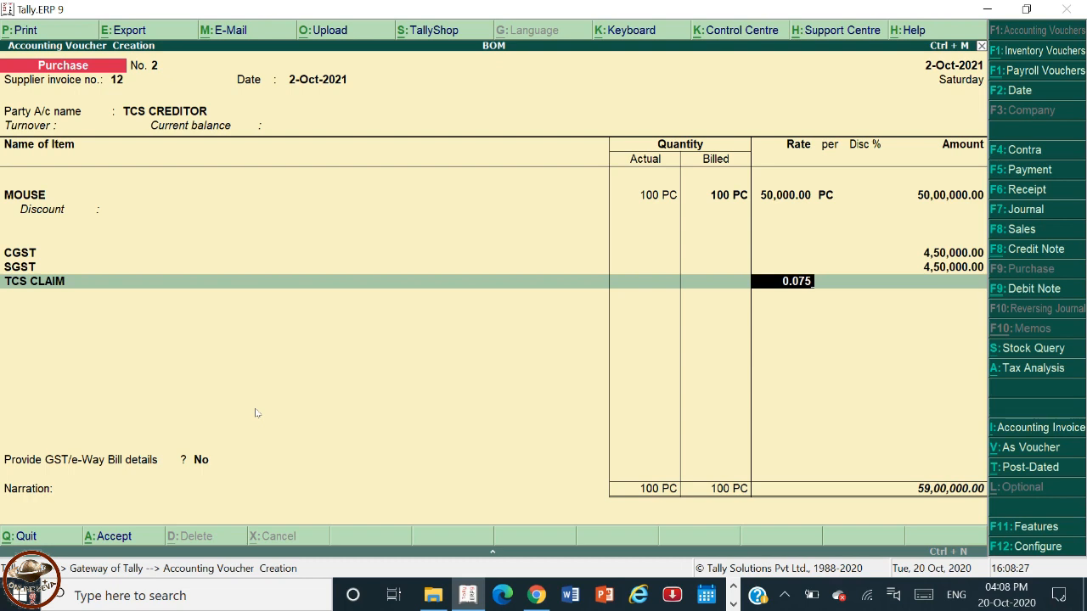
{"action": "key", "text": "Return"}
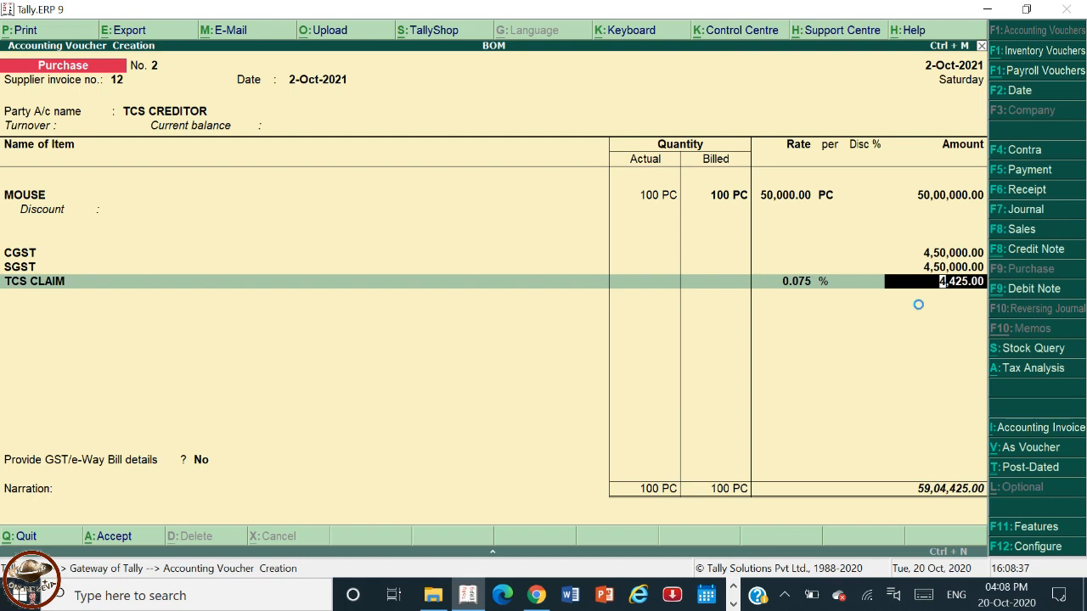
{"action": "key", "text": "alt+a"}
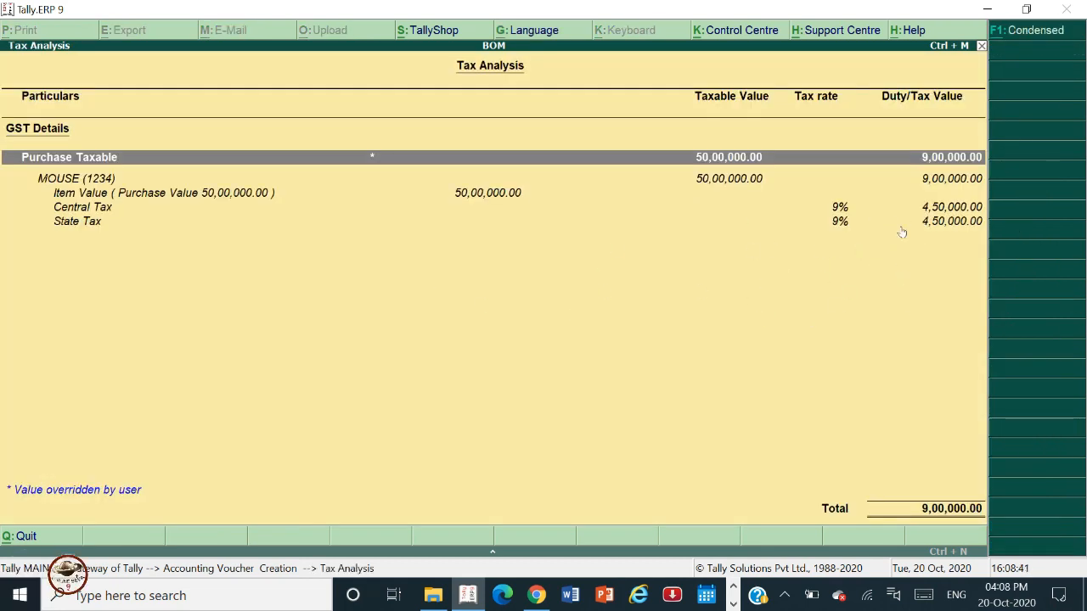
{"action": "key", "text": "Escape"}
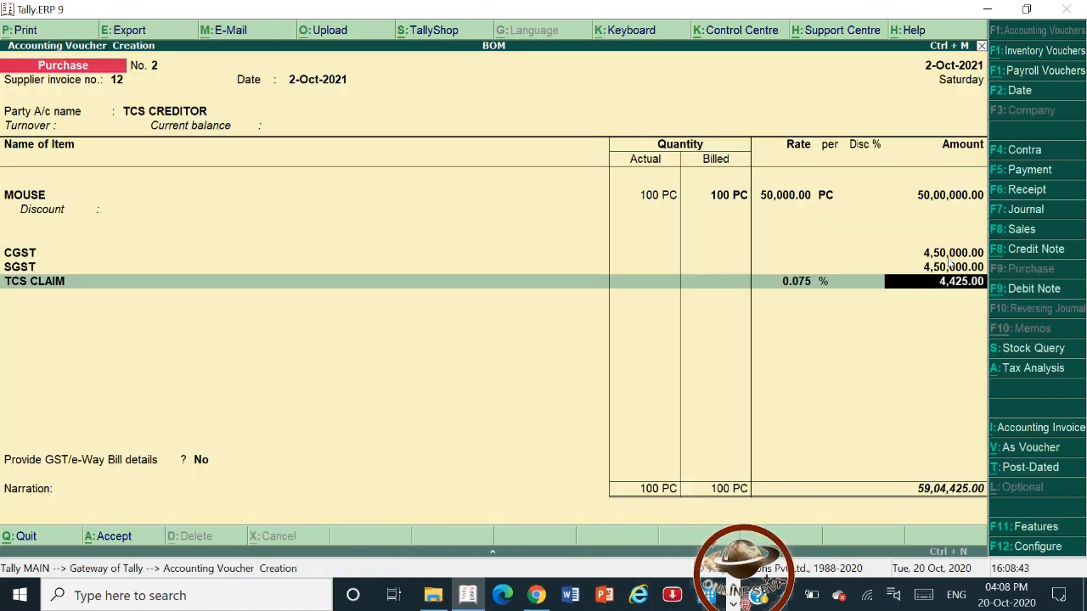
Step: Abandon the unsaved purchase voucher and return to the Gateway of Tally
{"action": "key", "text": "BackSpace"}
{"action": "key", "text": "BackSpace"}
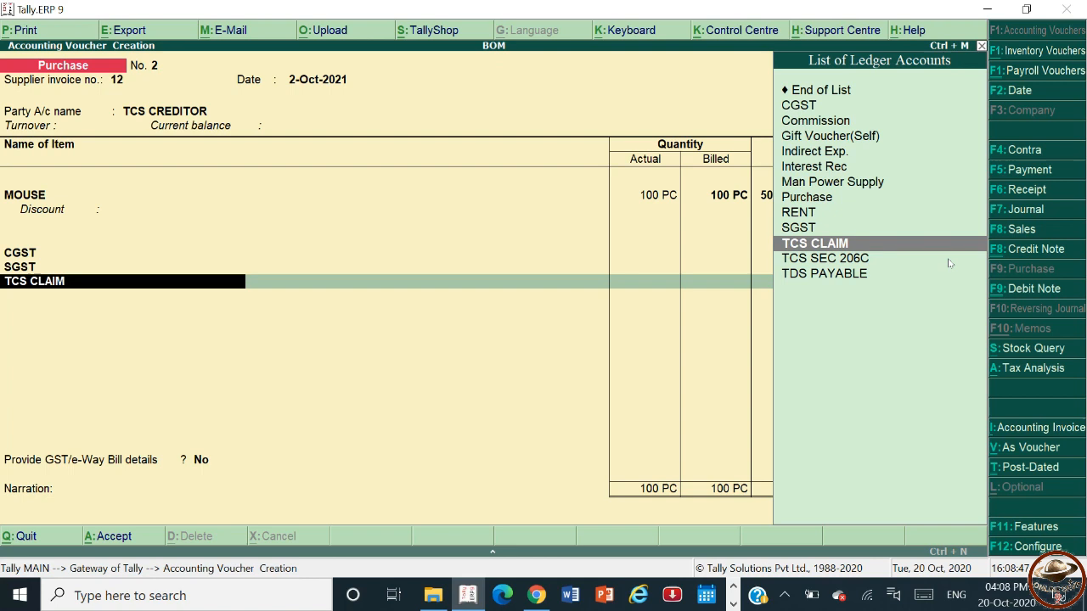
{"action": "key", "text": "Escape"}
{"action": "key", "text": "Escape"}
{"action": "key", "text": "y"}
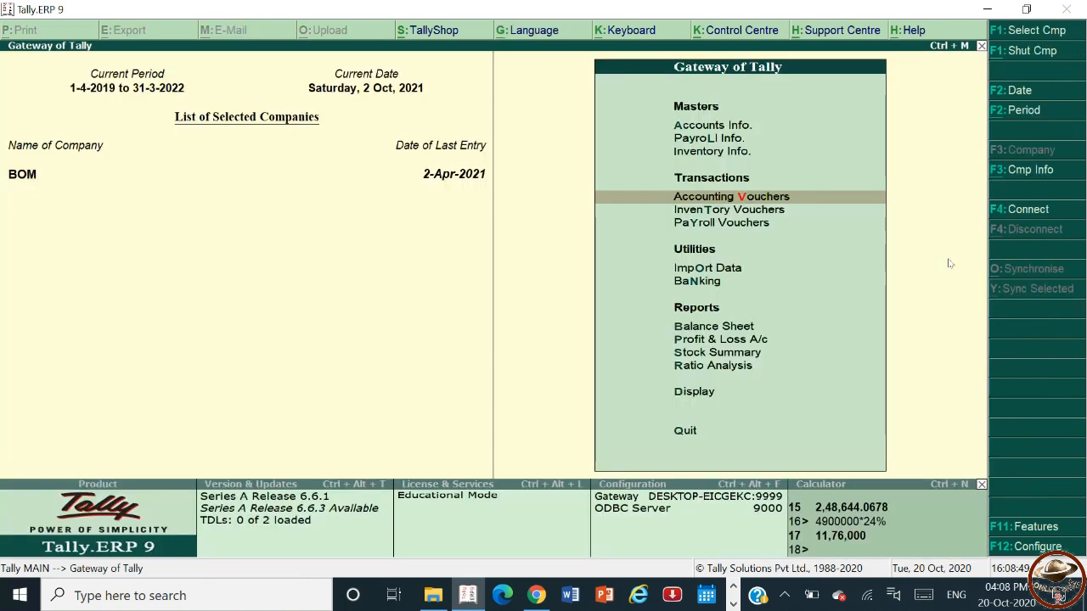
Step: Start a new purchase voucher with supplier invoice no. 123 dated 2-Oct-2021 and TCS CREDITOR as the party
{"action": "key", "text": "Return"}
{"action": "type", "text": "123"}
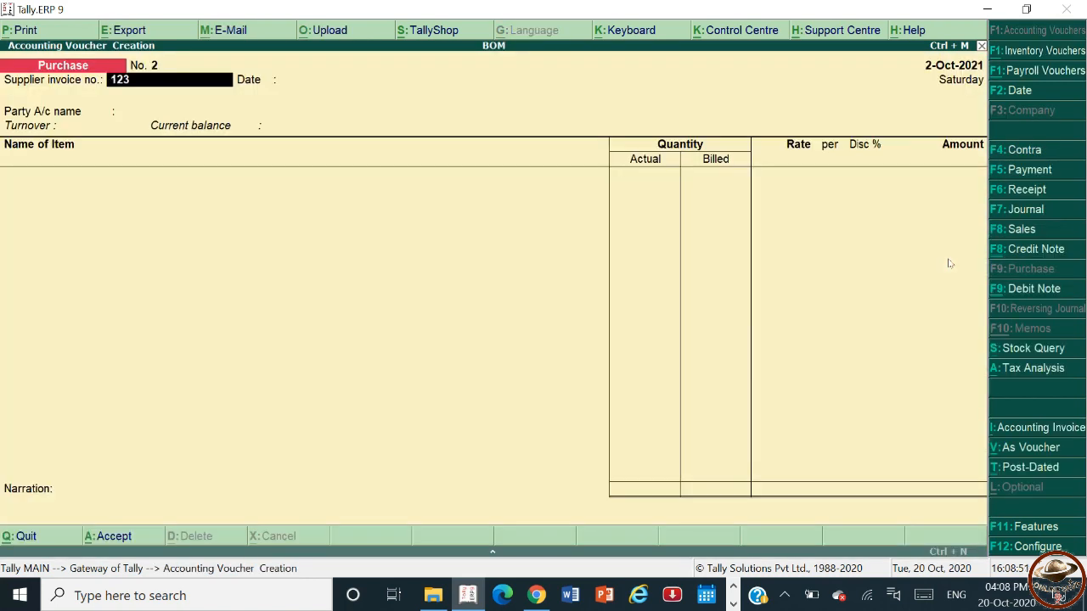
{"action": "key", "text": "Return"}
{"action": "key", "text": "Return"}
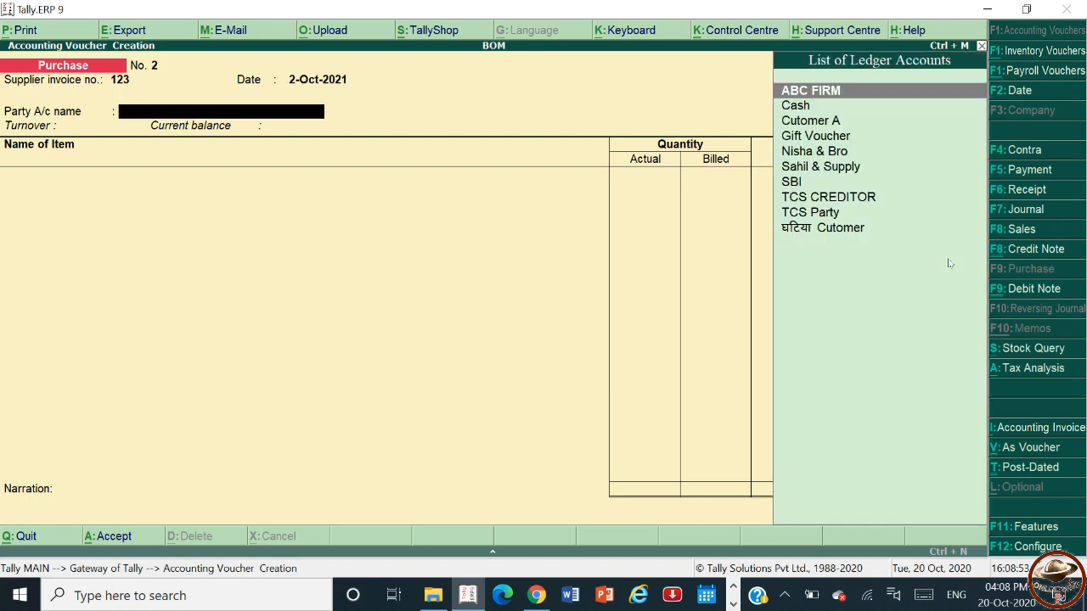
{"action": "type", "text": "TC"}
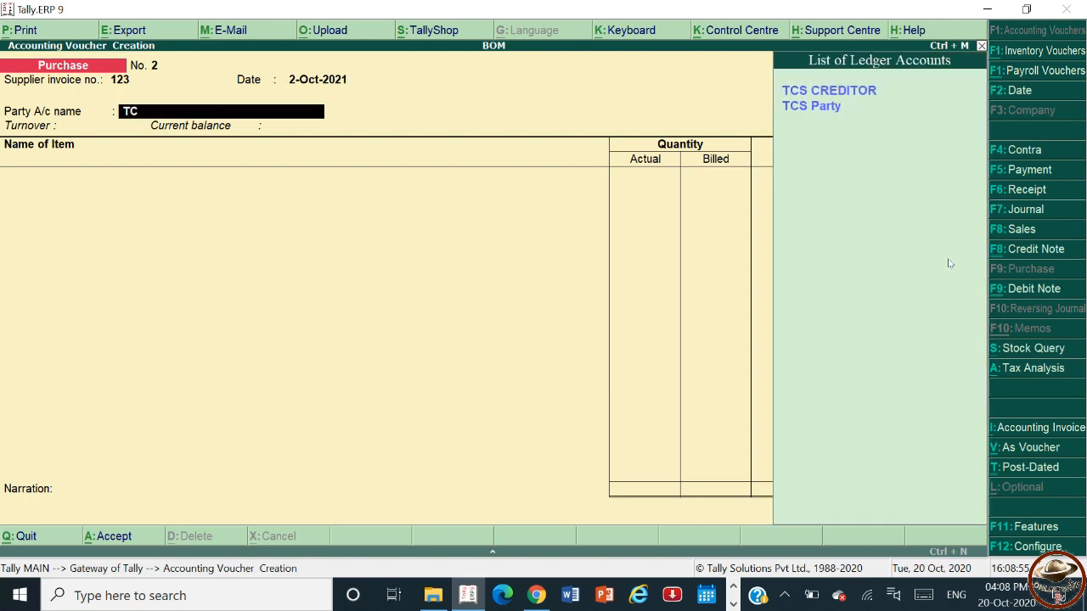
{"action": "key", "text": "Return"}
{"action": "key", "text": "Return"}
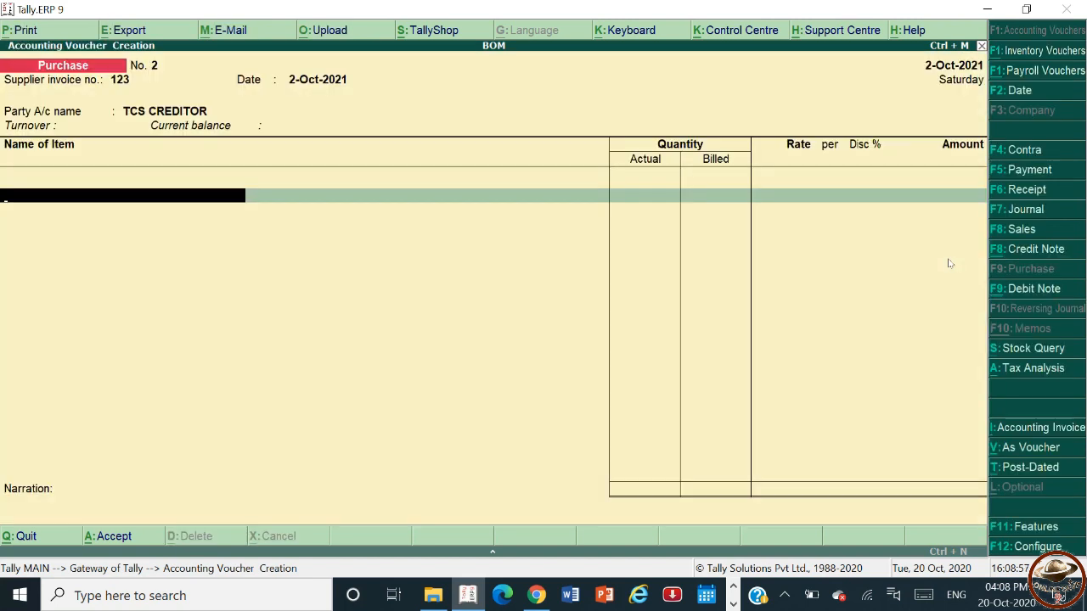
Step: Add the stock item MOUSE in Main Location with 100 PC actual and billed at 50,000 per PC
{"action": "key", "text": "Down"}
{"action": "key", "text": "Return"}
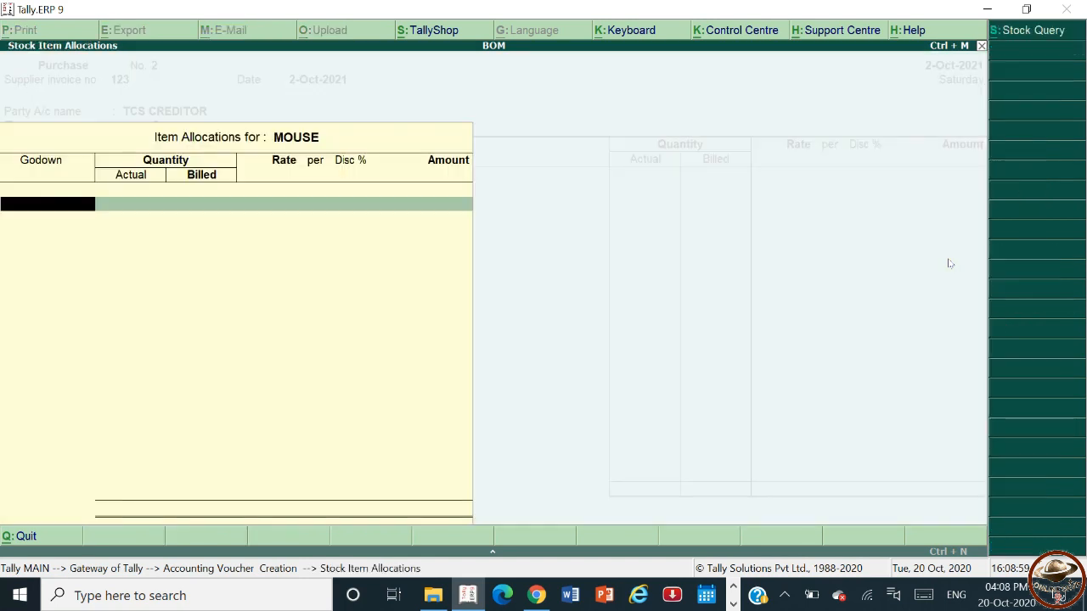
{"action": "key", "text": "Return"}
{"action": "type", "text": "100"}
{"action": "key", "text": "Return"}
{"action": "key", "text": "Return"}
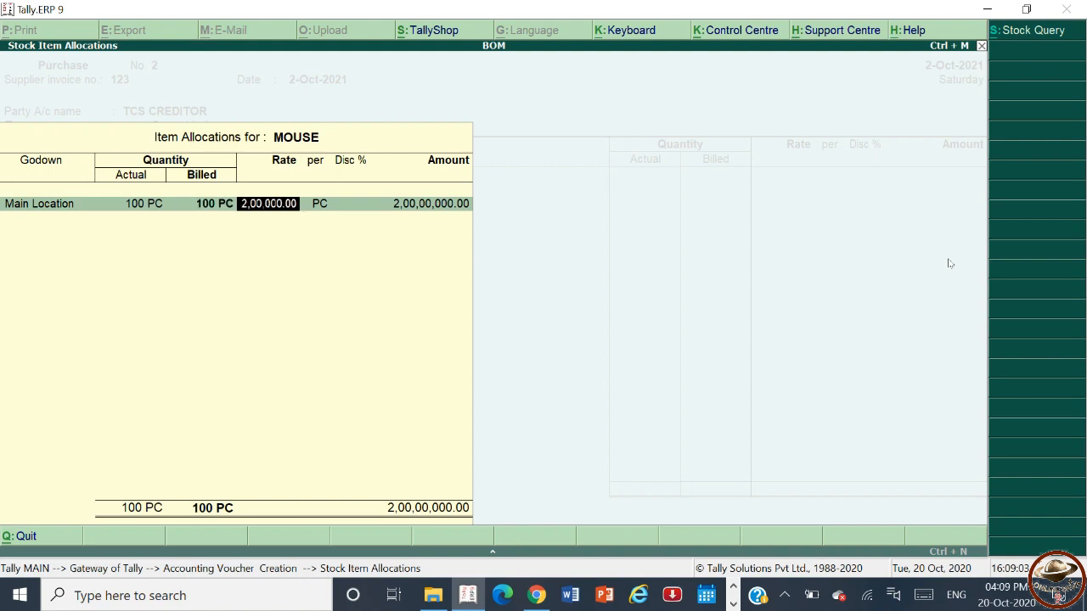
{"action": "type", "text": "500"}
{"action": "key", "text": "Return"}
{"action": "key", "text": "Return"}
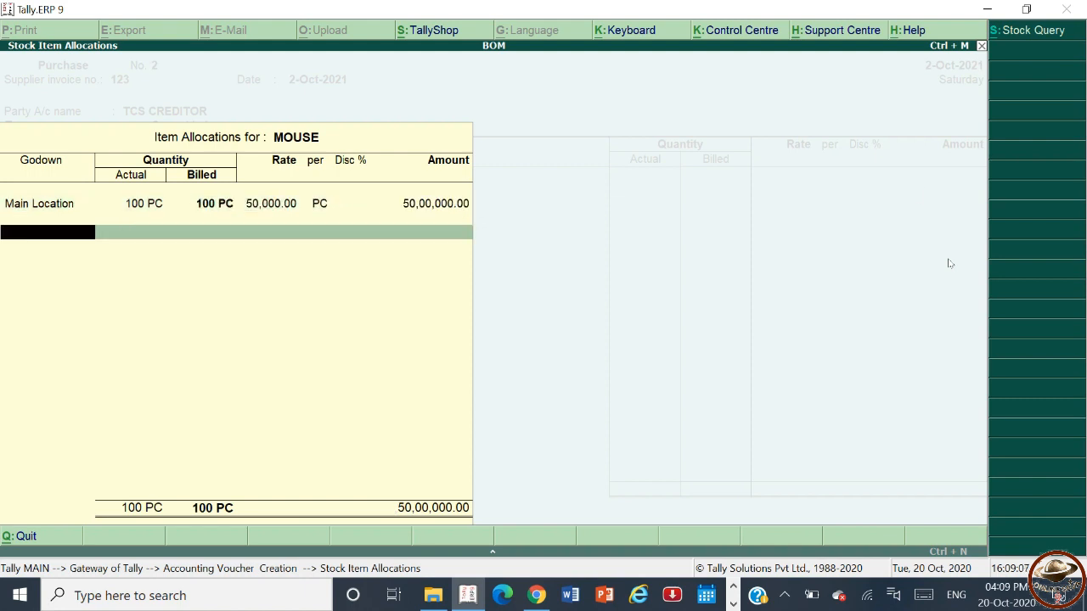
Step: Book the MOUSE amount to the Purchase ledger and classify it as Purchase Taxable for GST
{"action": "key", "text": "Return"}
{"action": "key", "text": "Return"}
{"action": "key", "text": "Return"}
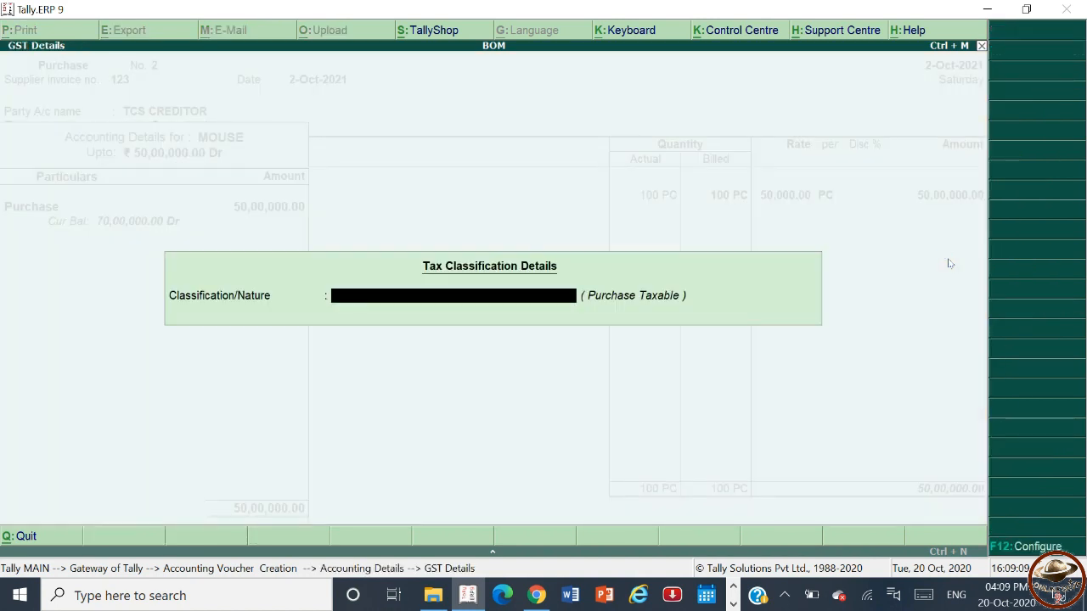
{"action": "type", "text": "PU"}
{"action": "key", "text": "Down"}
{"action": "key", "text": "Down"}
{"action": "key", "text": "Down"}
{"action": "key", "text": "Down"}
{"action": "key", "text": "Down"}
{"action": "key", "text": "Down"}
{"action": "key", "text": "Down"}
{"action": "key", "text": "Down"}
{"action": "key", "text": "Down"}
{"action": "key", "text": "Down"}
{"action": "key", "text": "Down"}
{"action": "key", "text": "Down"}
{"action": "key", "text": "Down"}
{"action": "key", "text": "Down"}
{"action": "key", "text": "Down"}
{"action": "key", "text": "Down"}
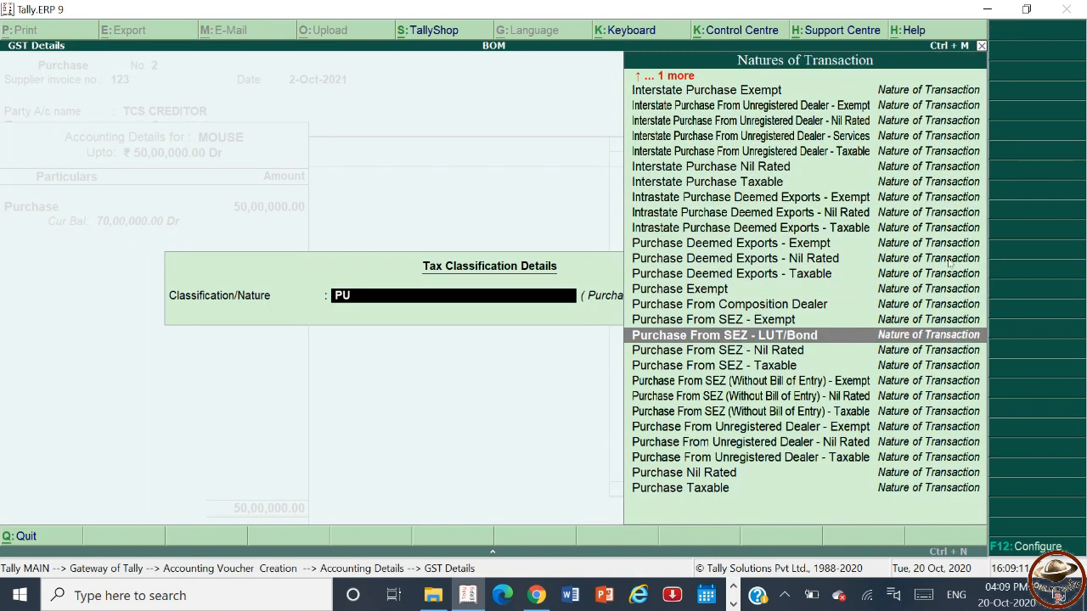
{"action": "key", "text": "Return"}
{"action": "key", "text": "Return"}
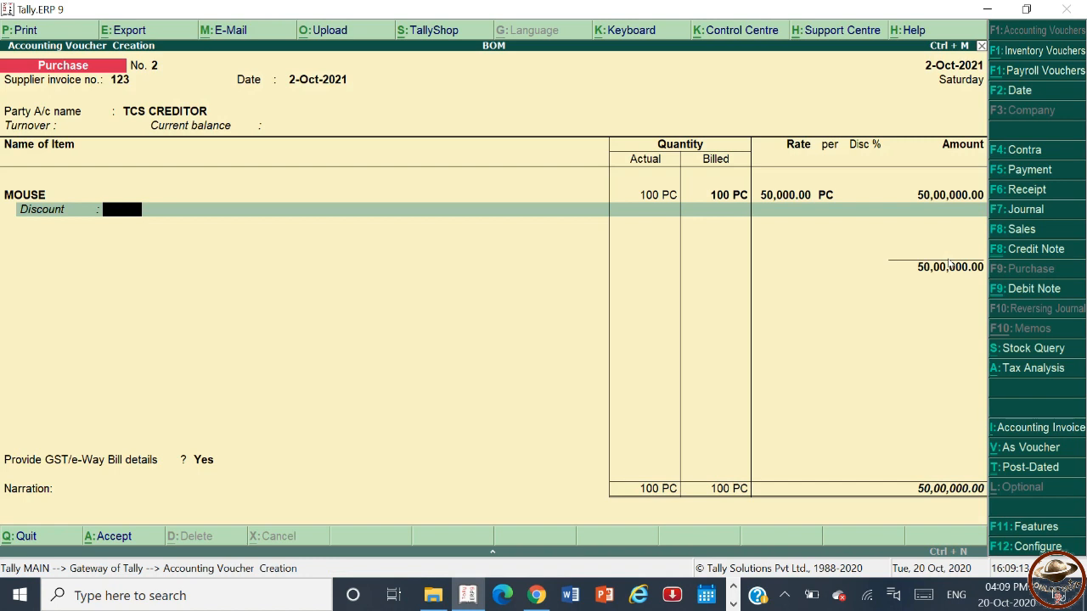
Step: Leave the discount for MOUSE empty and add CGST and SGST lines to the purchase
{"action": "key", "text": "Return"}
{"action": "key", "text": "Return"}
{"action": "type", "text": "CG"}
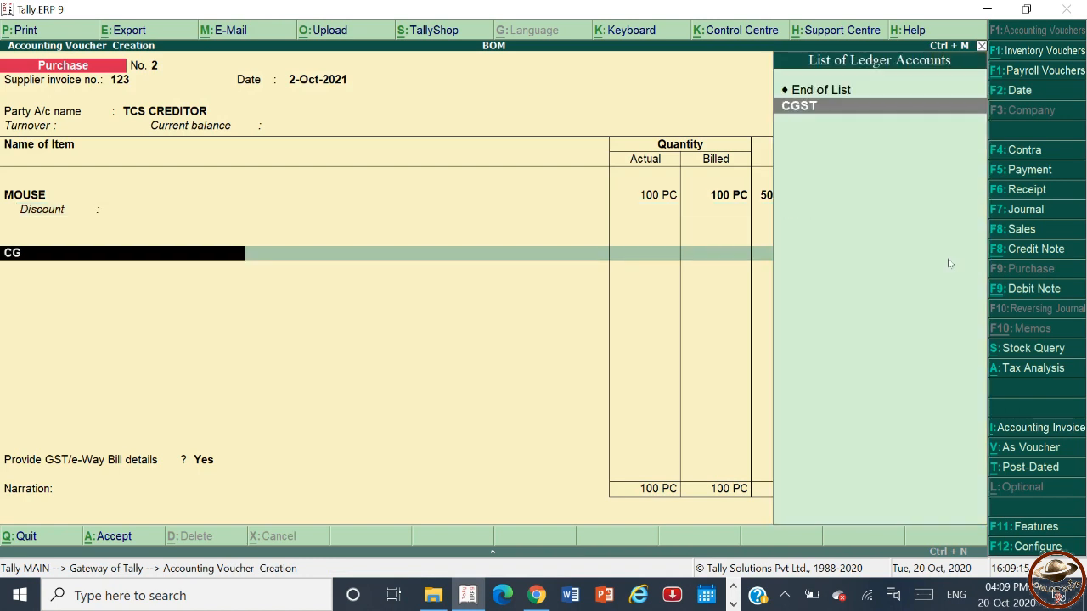
{"action": "key", "text": "Return"}
{"action": "key", "text": "Return"}
{"action": "type", "text": "SG"}
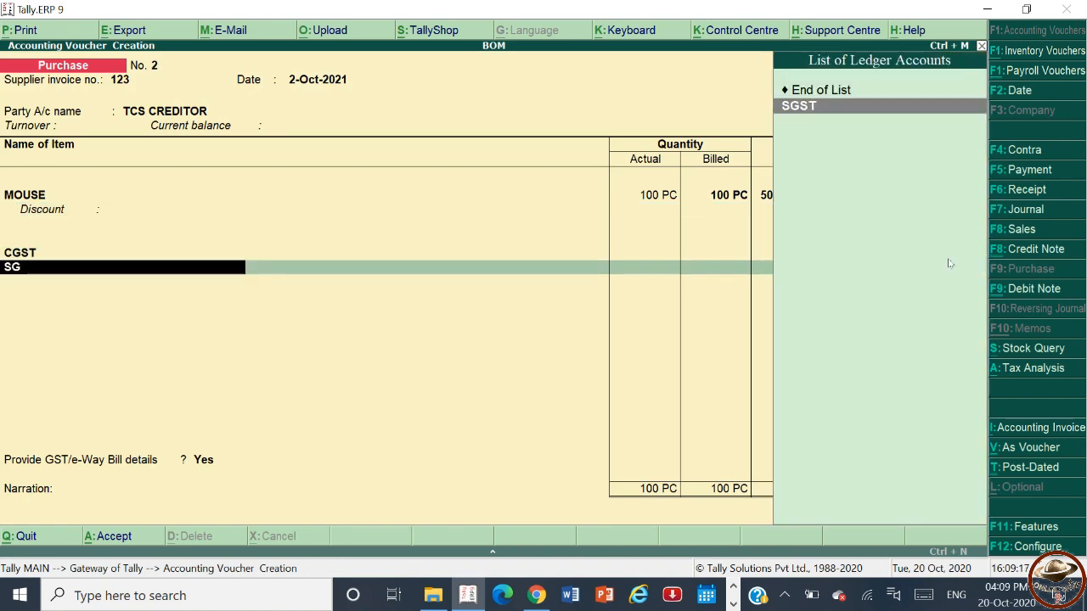
{"action": "key", "text": "Return"}
{"action": "key", "text": "Return"}
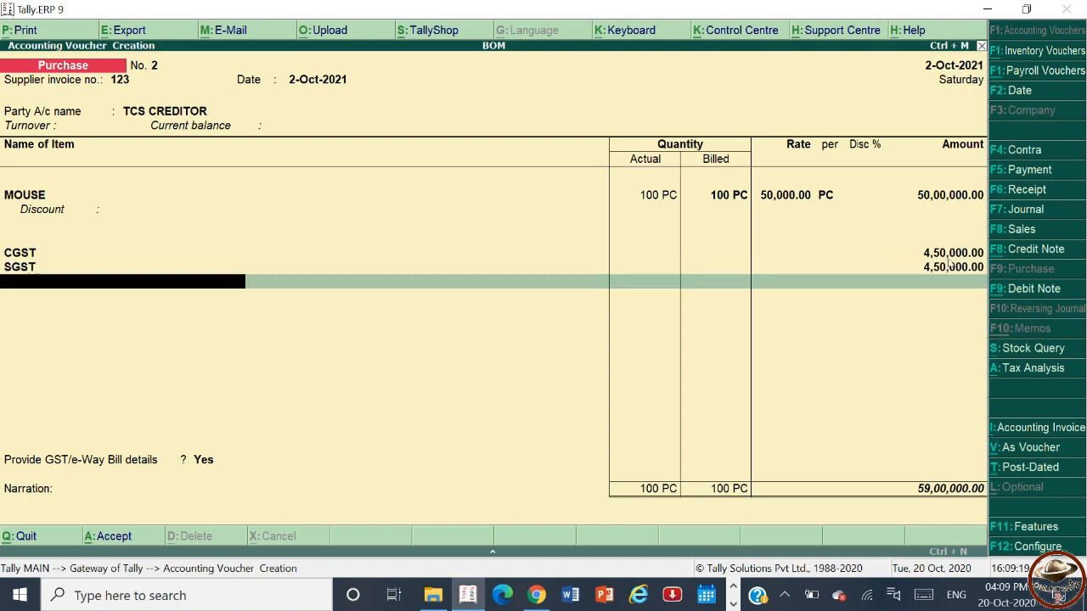
Step: Add TCS CLAIM to the purchase and set its ledger to be included in GST assessable value, appropriated to Both, based on value
{"action": "type", "text": "TC"}
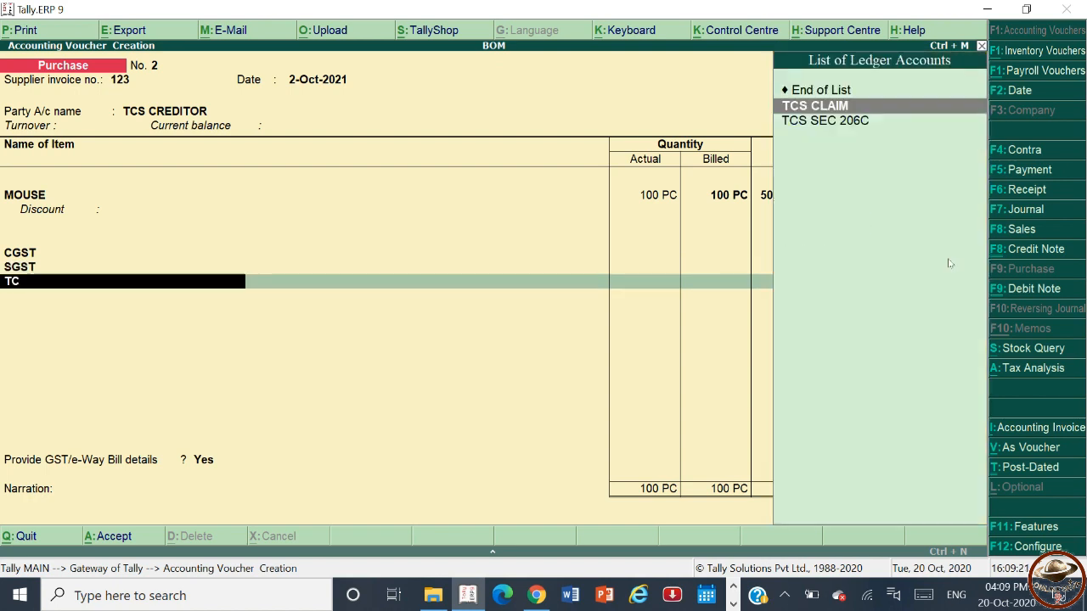
{"action": "key", "text": "Return"}
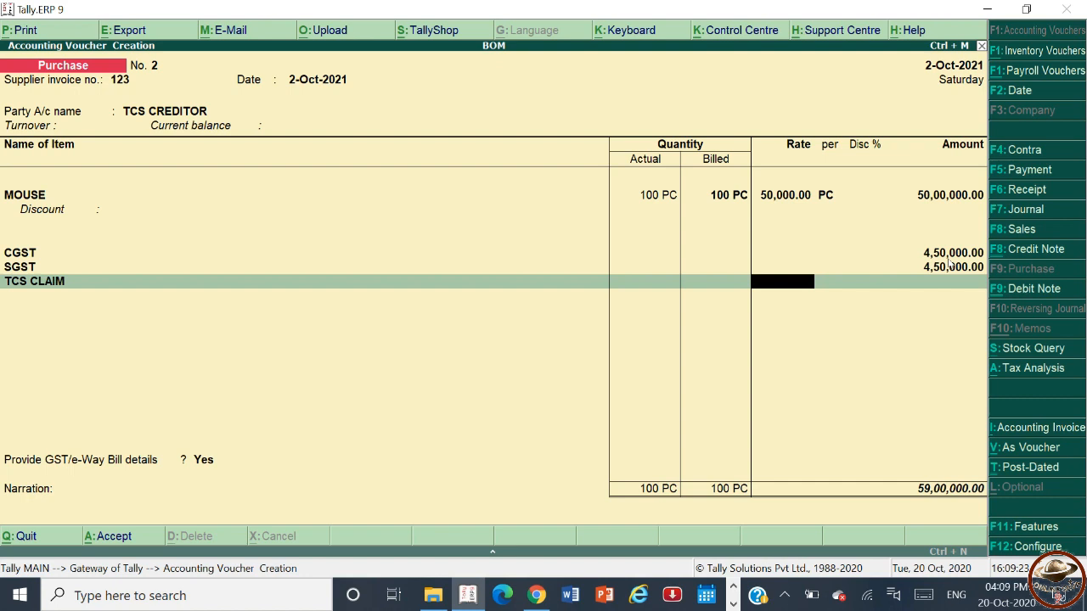
{"action": "key", "text": "BackSpace"}
{"action": "key", "text": "ctrl+Return"}
{"action": "key", "text": "Return"}
{"action": "key", "text": "Return"}
{"action": "key", "text": "Return"}
{"action": "key", "text": "Return"}
{"action": "key", "text": "Return"}
{"action": "key", "text": "Return"}
{"action": "key", "text": "Return"}
{"action": "key", "text": "Return"}
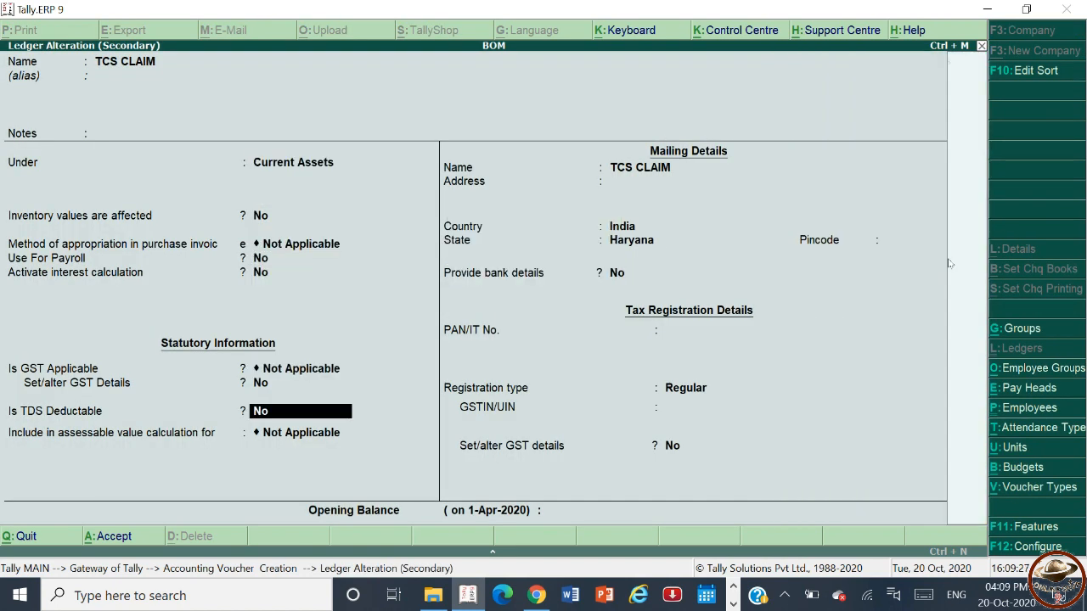
{"action": "key", "text": "Return"}
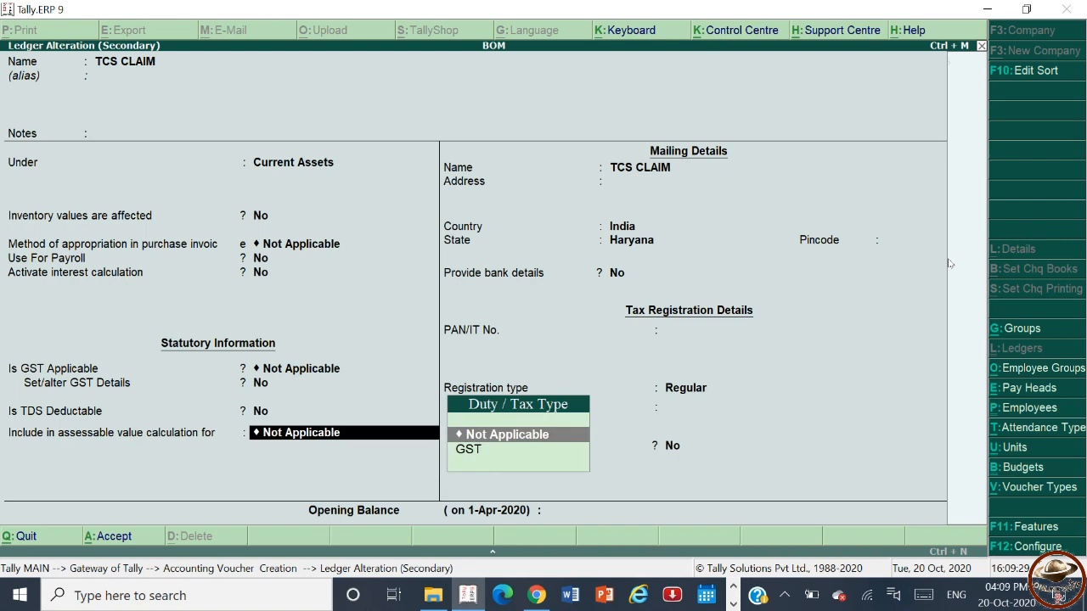
{"action": "key", "text": "Down"}
{"action": "key", "text": "Return"}
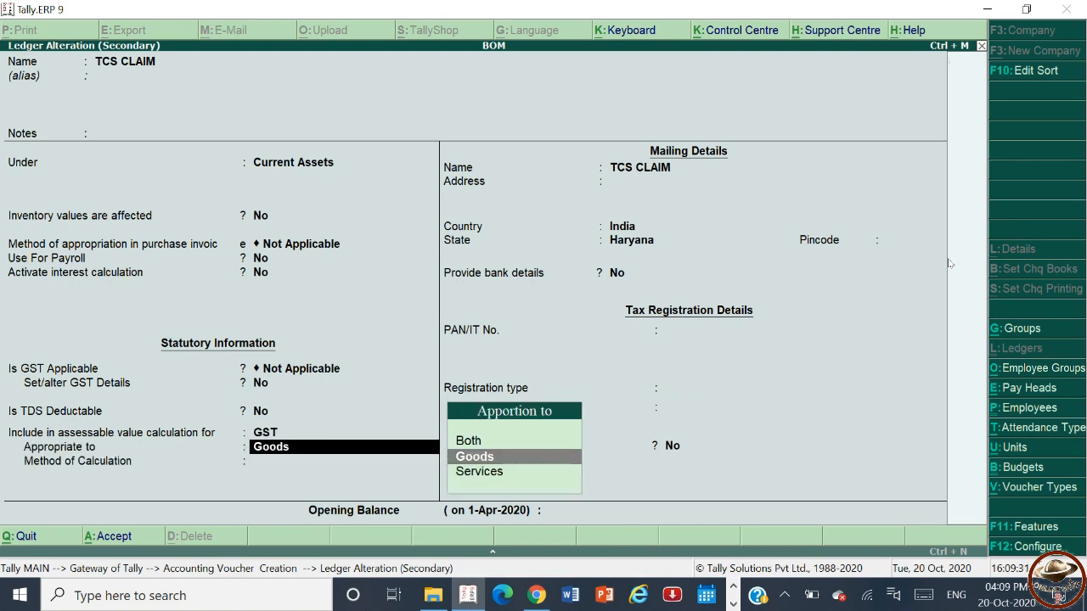
{"action": "key", "text": "Up"}
{"action": "key", "text": "Return"}
{"action": "key", "text": "Return"}
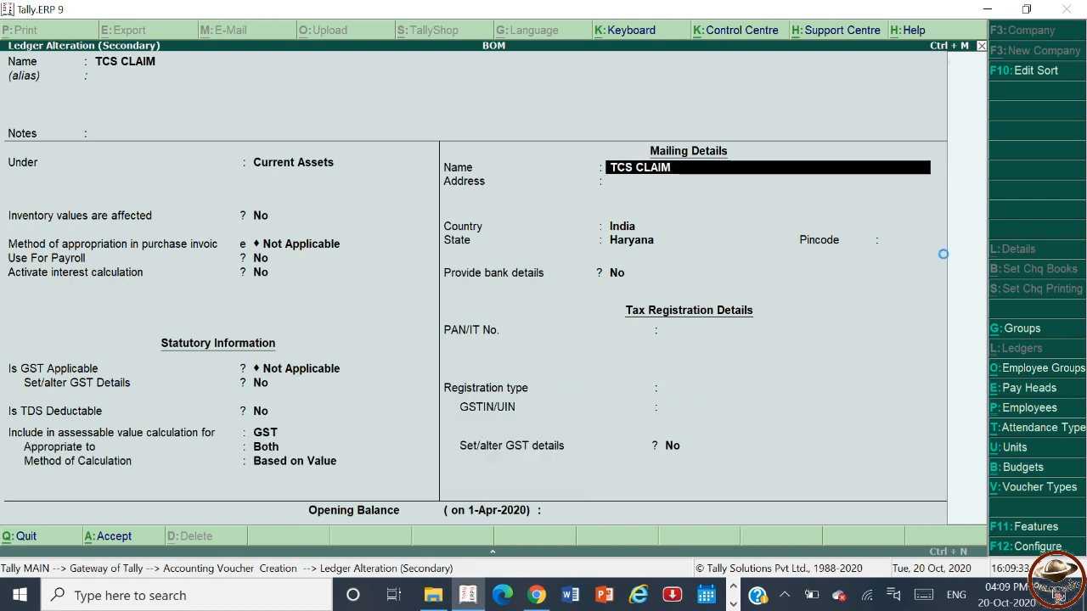
{"action": "key", "text": "ctrl+a"}
{"action": "key", "text": "Return"}
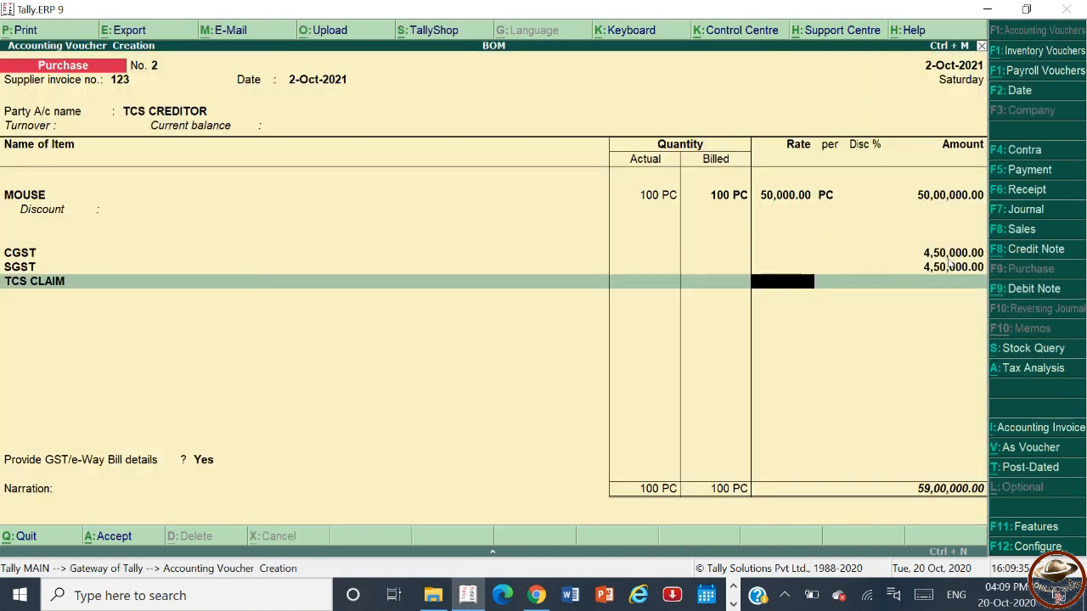
Step: Charge TCS CLAIM at 0.075% and review the voucher's GST tax analysis
{"action": "type", "text": "0.075%"}
{"action": "key", "text": "BackSpace"}
{"action": "key", "text": "Return"}
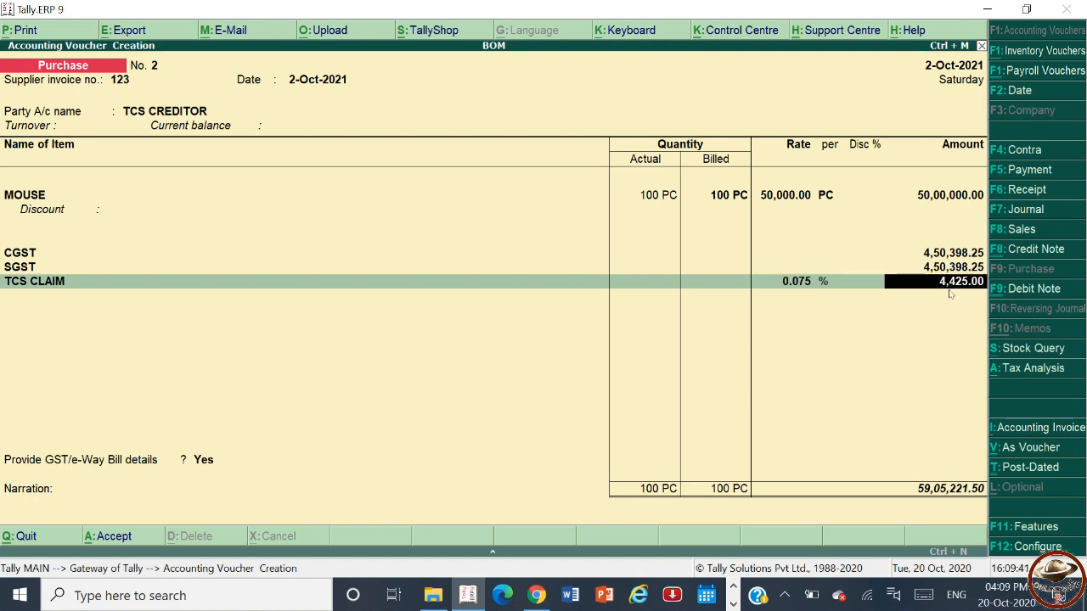
{"action": "key", "text": "alt+a"}
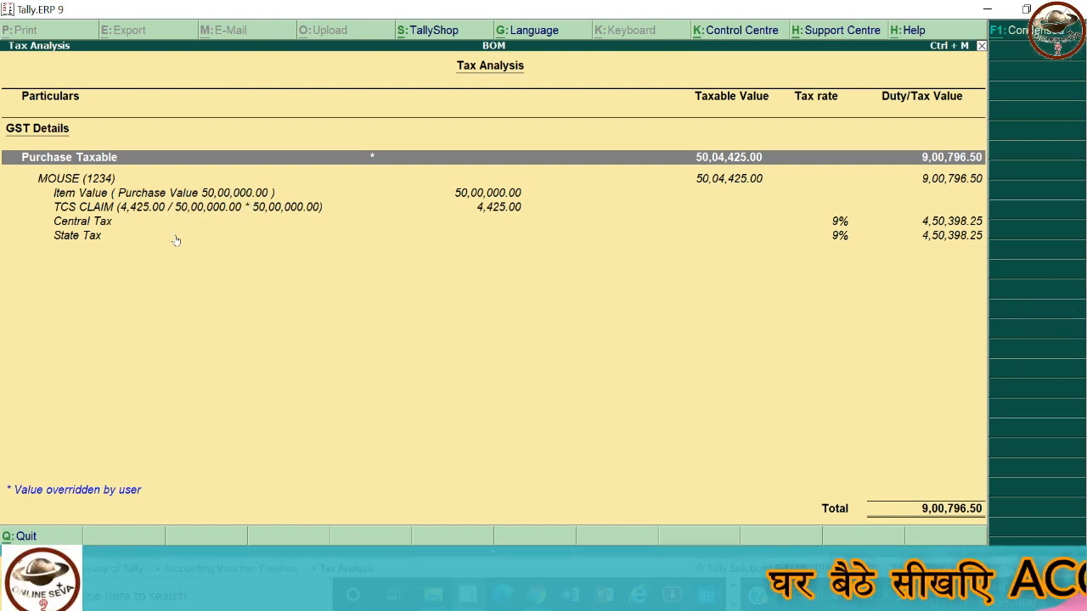
{"action": "key", "text": "Escape"}
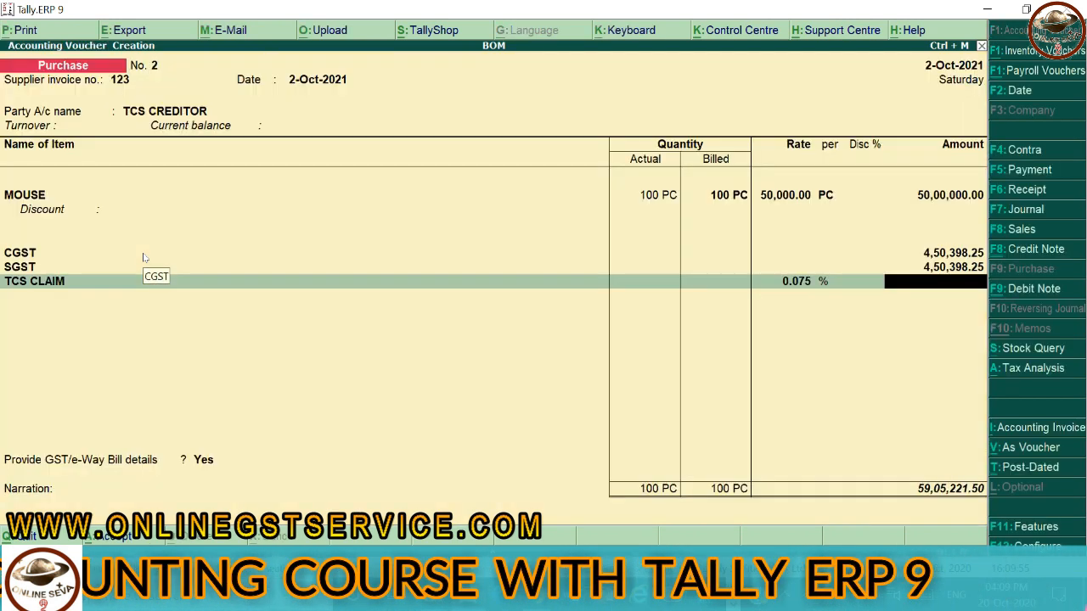
Step: Reopen the TCS CLAIM ledger from the voucher and check its settings for inclusion in the GST assessable value
{"action": "key", "text": "BackSpace"}
{"action": "key", "text": "BackSpace"}
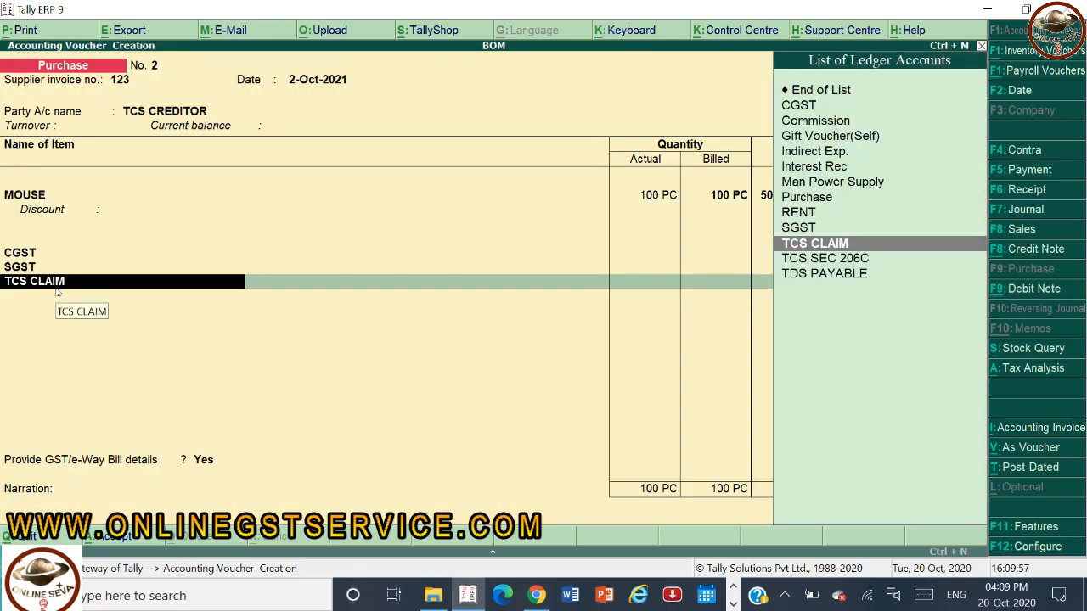
{"action": "key", "text": "ctrl+Return"}
{"action": "key", "text": "Return"}
{"action": "key", "text": "Return"}
{"action": "key", "text": "Return"}
{"action": "key", "text": "Return"}
{"action": "key", "text": "Return"}
{"action": "key", "text": "Return"}
{"action": "key", "text": "Return"}
{"action": "key", "text": "Return"}
{"action": "key", "text": "Return"}
{"action": "key", "text": "Return"}
{"action": "key", "text": "Return"}
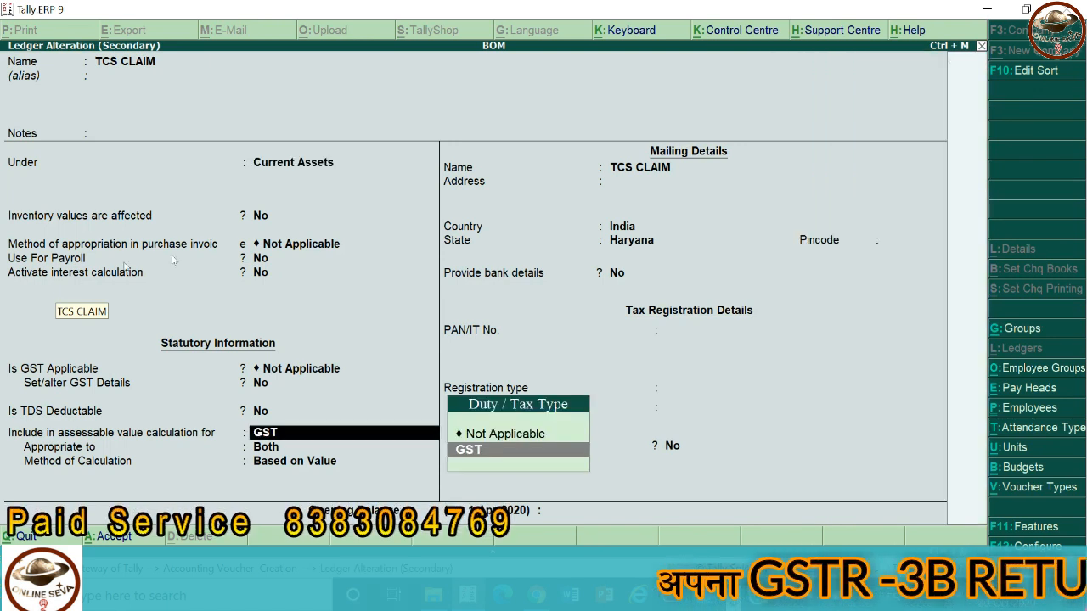
{"action": "key", "text": "Return"}
{"action": "key", "text": "Return"}
{"action": "key", "text": "Return"}
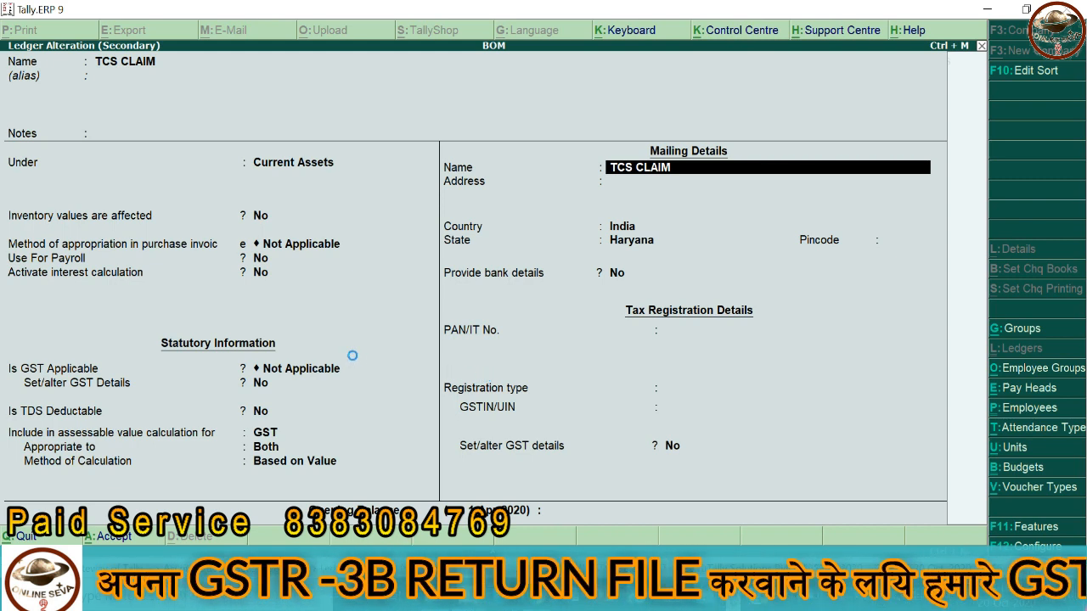
{"action": "key", "text": "ctrl+a"}
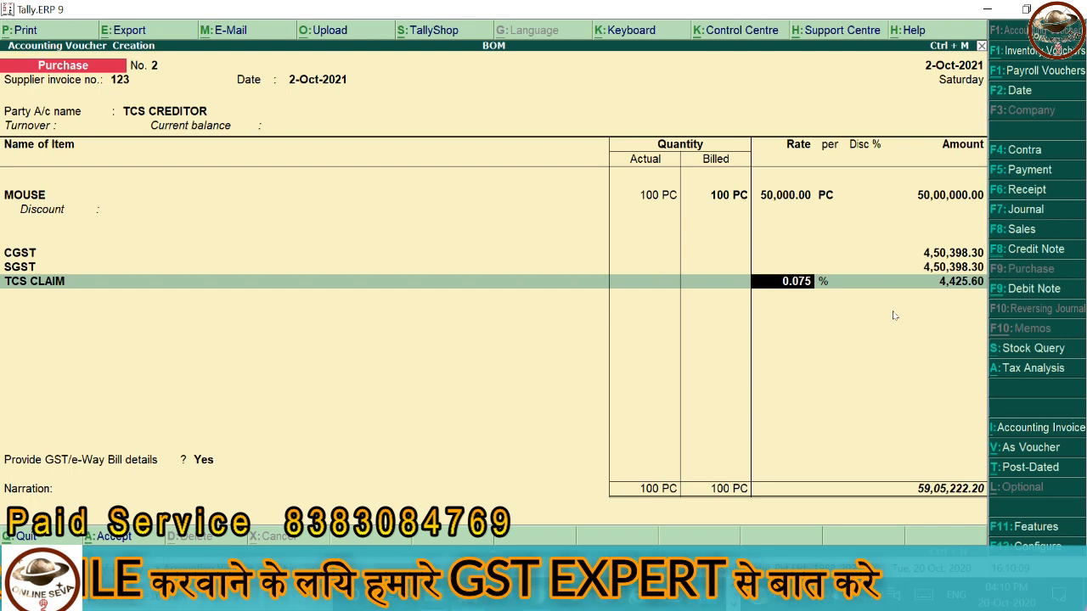
Step: Finish the charge lines, keep GST/e-Way Bill details set to Yes, and save the purchase voucher
{"action": "key", "text": "Return"}
{"action": "key", "text": "Return"}
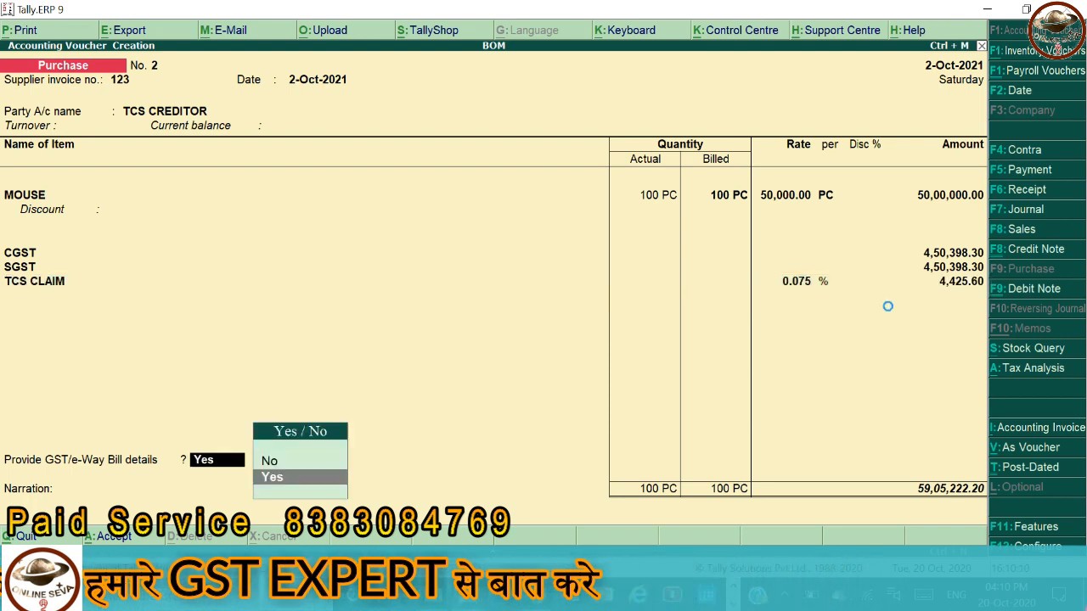
{"action": "key", "text": "Return"}
{"action": "key", "text": "ctrl+a"}
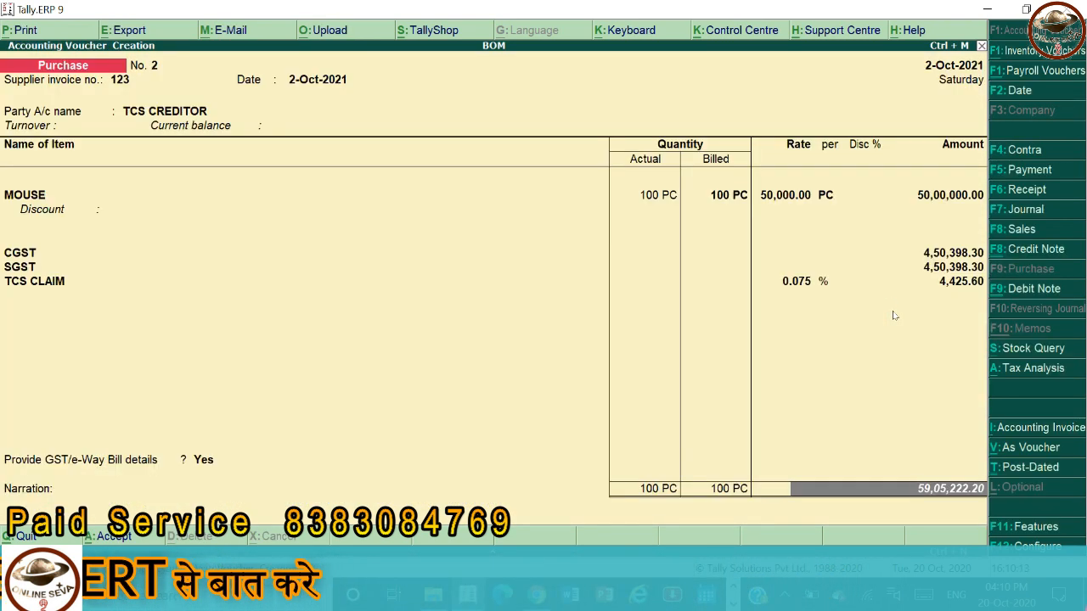
{"action": "key", "text": "Return"}
{"action": "key", "text": "Return"}
{"action": "key", "text": "Return"}
{"action": "key", "text": "Return"}
{"action": "key", "text": "Return"}
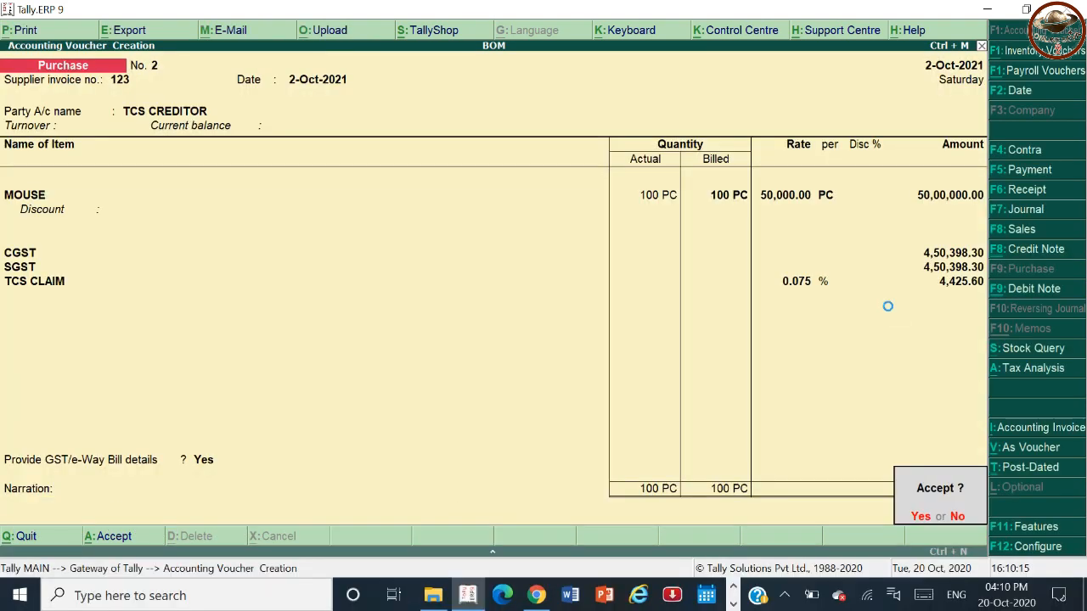
{"action": "key", "text": "Return"}
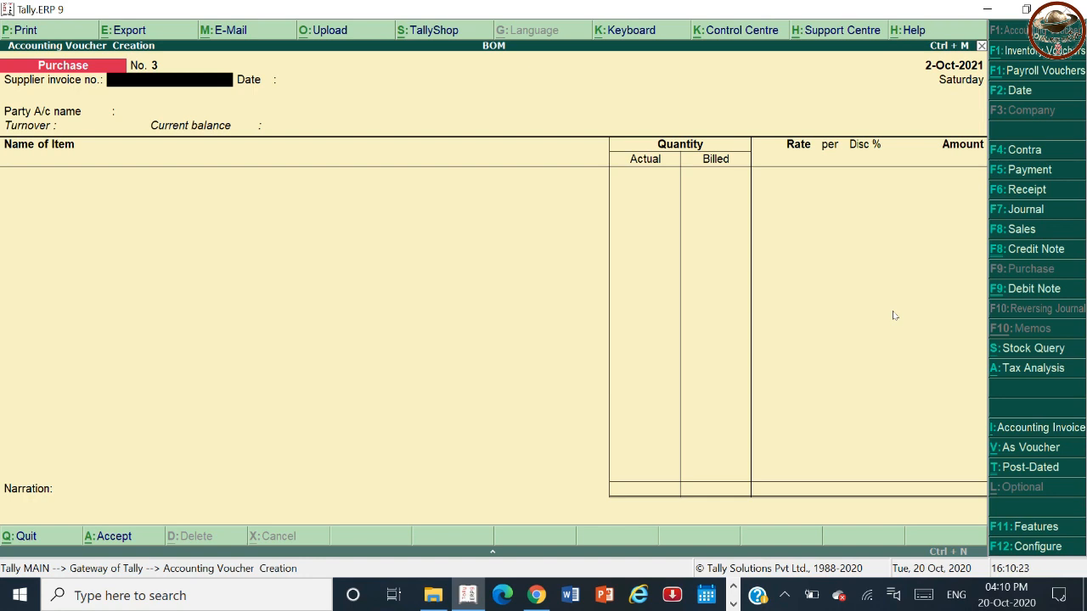
Step: Leave voucher entry and open the TCS CLAIM monthly summary from the current assets in the Balance Sheet
{"action": "key", "text": "Escape"}
{"action": "key", "text": "Escape"}
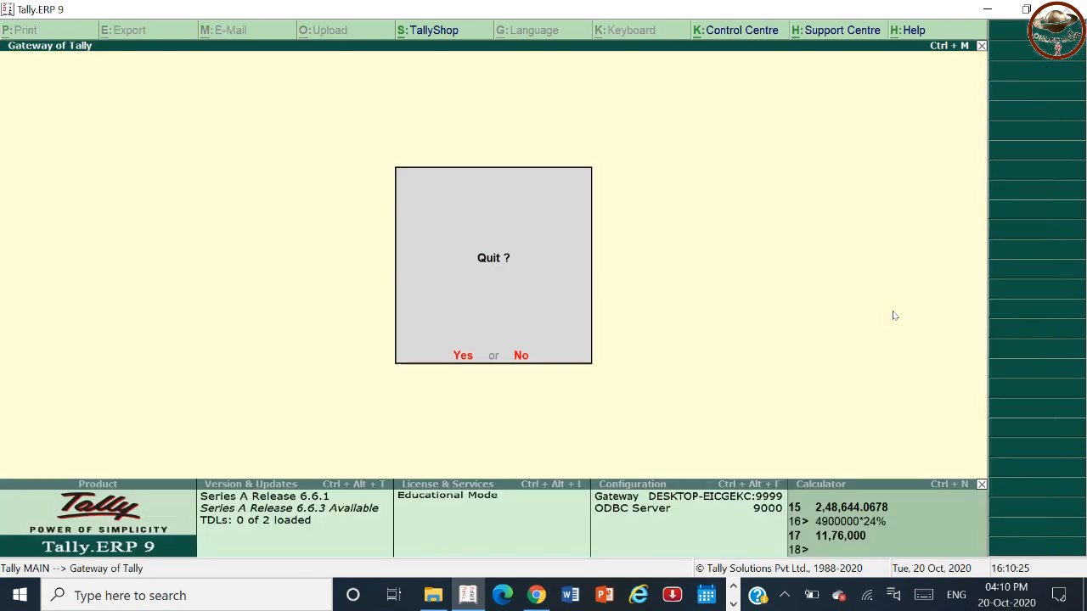
{"action": "key", "text": "n"}
{"action": "key", "text": "b"}
{"action": "key", "text": "Right"}
{"action": "key", "text": "Down"}
{"action": "key", "text": "Down"}
{"action": "key", "text": "Down"}
{"action": "key", "text": "Down"}
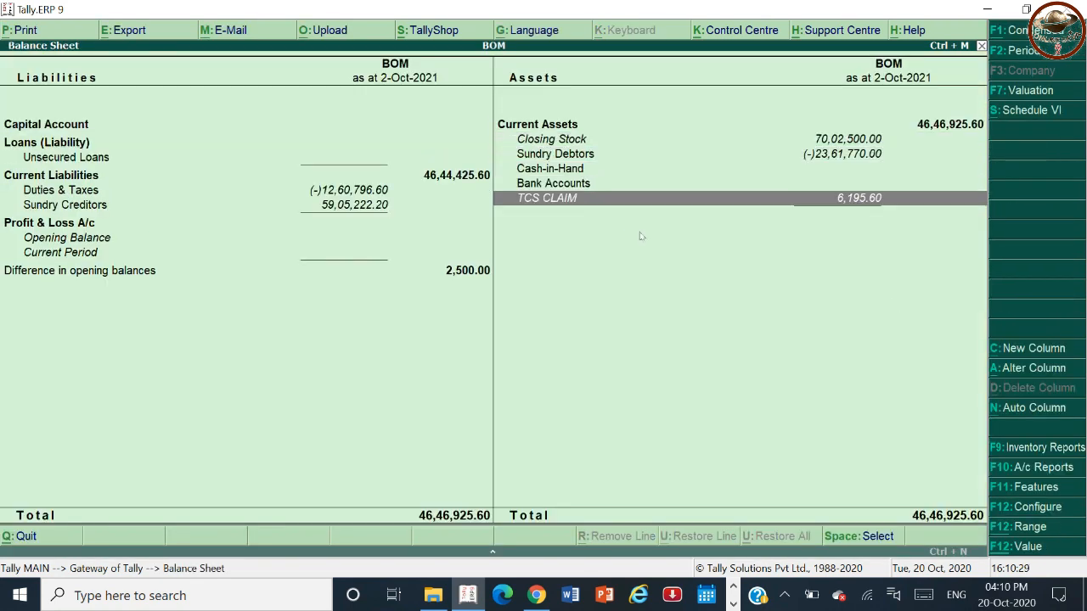
{"action": "key", "text": "Return"}
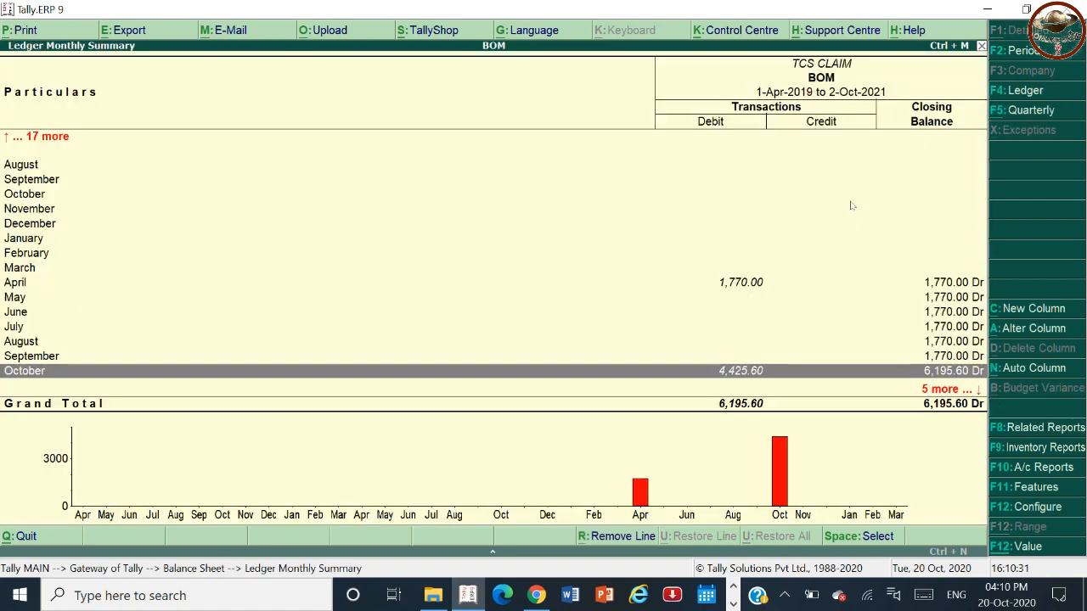
Step: Examine the monthly debits and closing balances of TCS CLAIM, and return to the Gateway of Tally
{"action": "key", "text": "Up"}
{"action": "key", "text": "Up"}
{"action": "key", "text": "Up"}
{"action": "key", "text": "Up"}
{"action": "key", "text": "Up"}
{"action": "key", "text": "Up"}
{"action": "key", "text": "Down"}
{"action": "key", "text": "Down"}
{"action": "key", "text": "Down"}
{"action": "key", "text": "Down"}
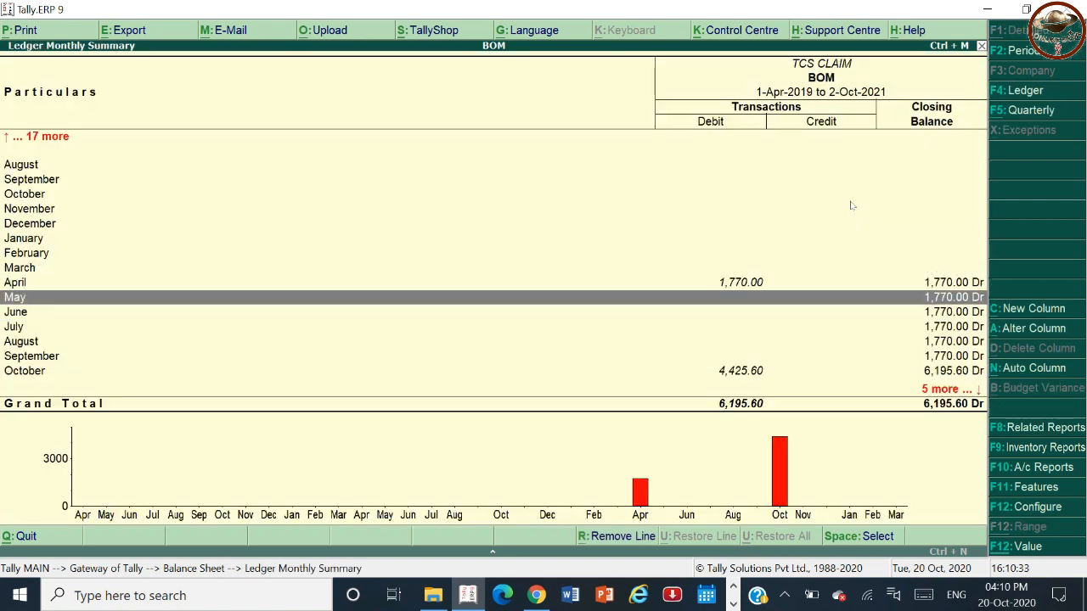
{"action": "key", "text": "Down"}
{"action": "key", "text": "Up"}
{"action": "key", "text": "Up"}
{"action": "key", "text": "Up"}
{"action": "key", "text": "Up"}
{"action": "key", "text": "Up"}
{"action": "key", "text": "Down"}
{"action": "key", "text": "Down"}
{"action": "key", "text": "Down"}
{"action": "key", "text": "Down"}
{"action": "key", "text": "Down"}
{"action": "key", "text": "Down"}
{"action": "key", "text": "Down"}
{"action": "key", "text": "Escape"}
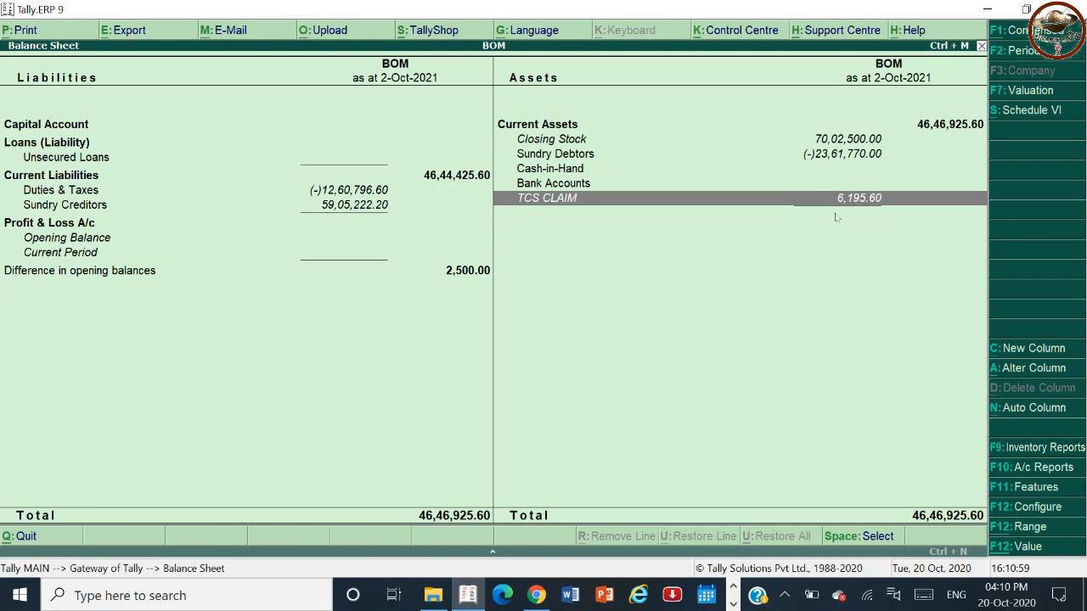
{"action": "key", "text": "Escape"}
{"action": "key", "text": "Escape"}
{"action": "key", "text": "Escape"}
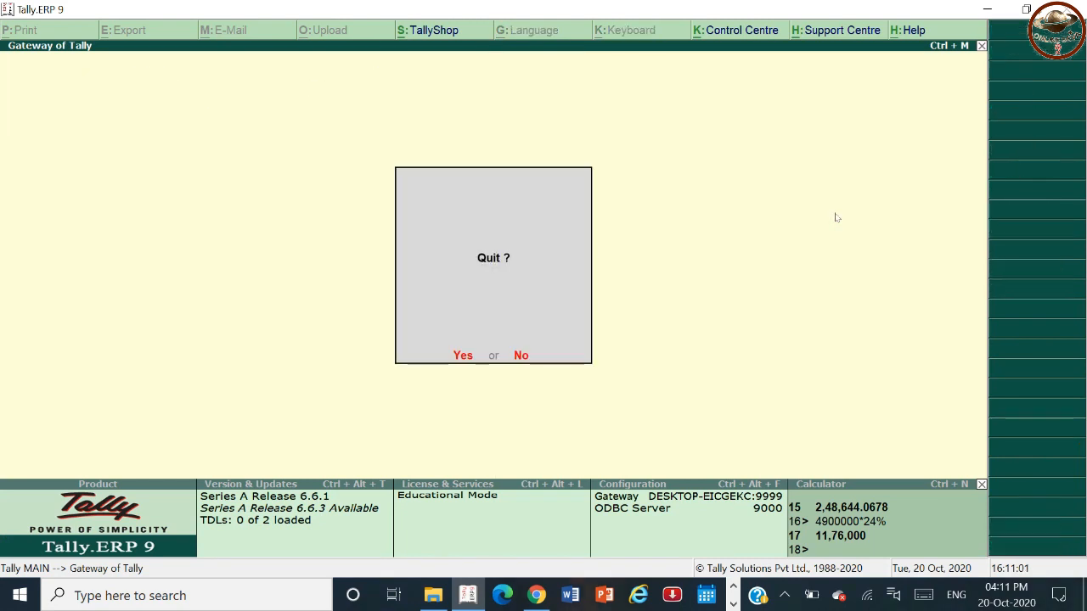
{"action": "key", "text": "n"}
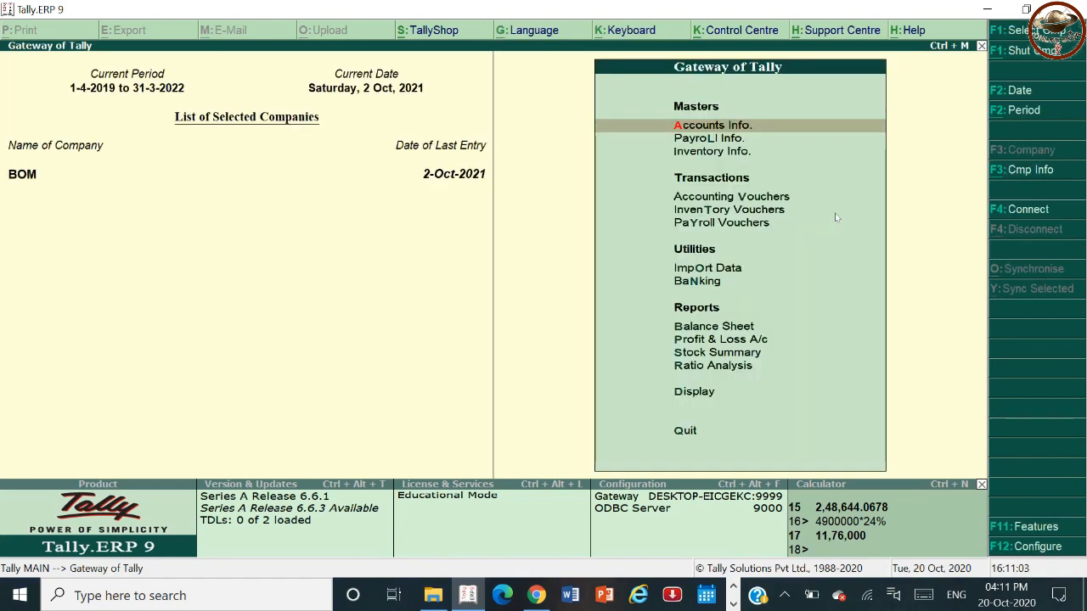
Step: Start a new accounting voucher of type Sales
{"action": "key", "text": "Down"}
{"action": "key", "text": "Down"}
{"action": "key", "text": "Down"}
{"action": "key", "text": "Down"}
{"action": "key", "text": "Up"}
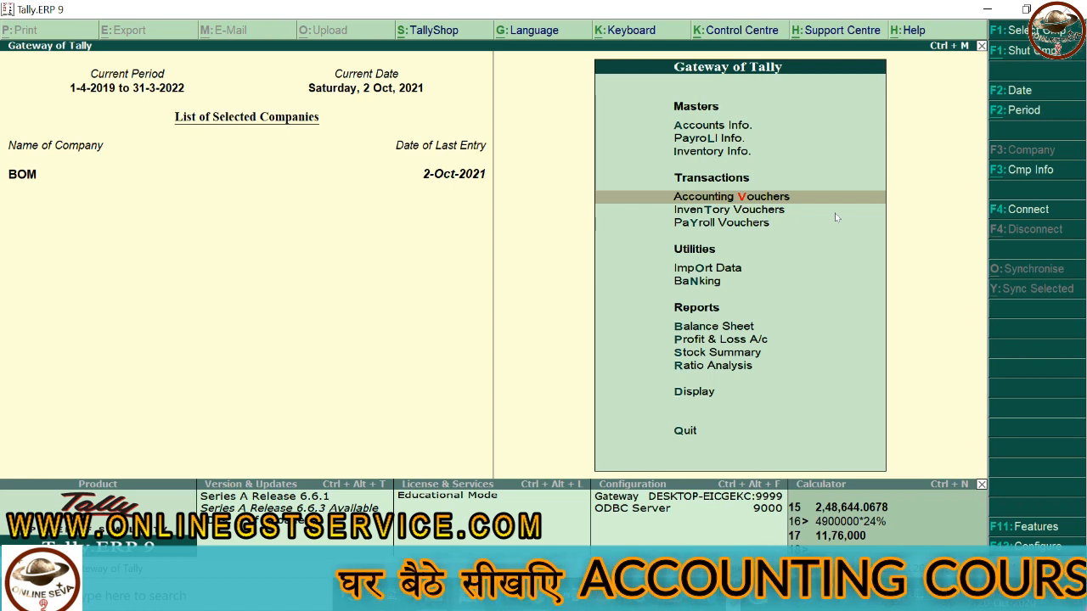
{"action": "key", "text": "Return"}
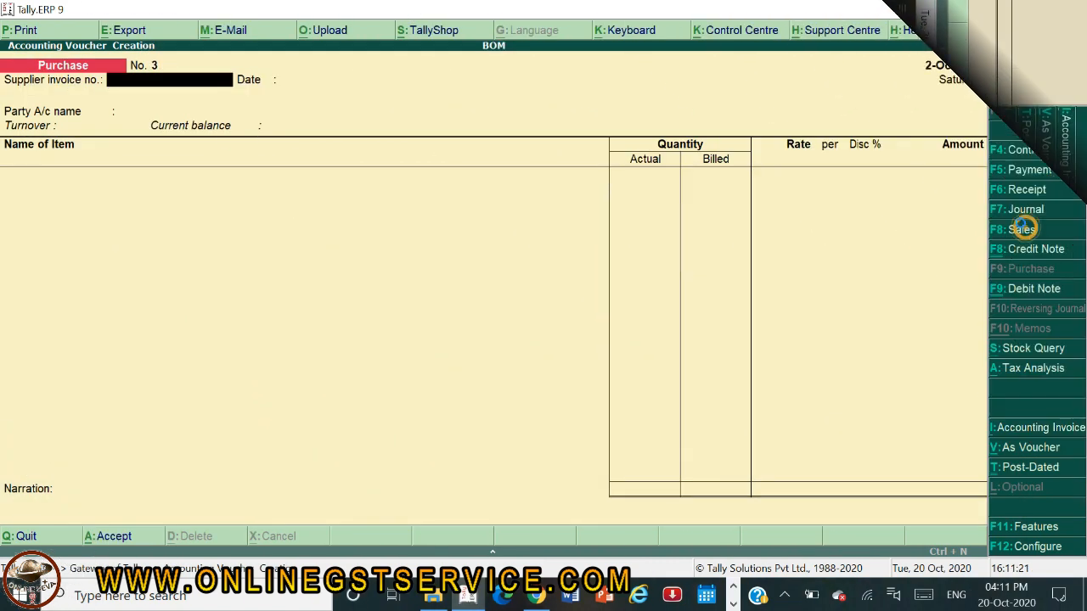
{"action": "left_click", "coordinate": [1023, 229]}
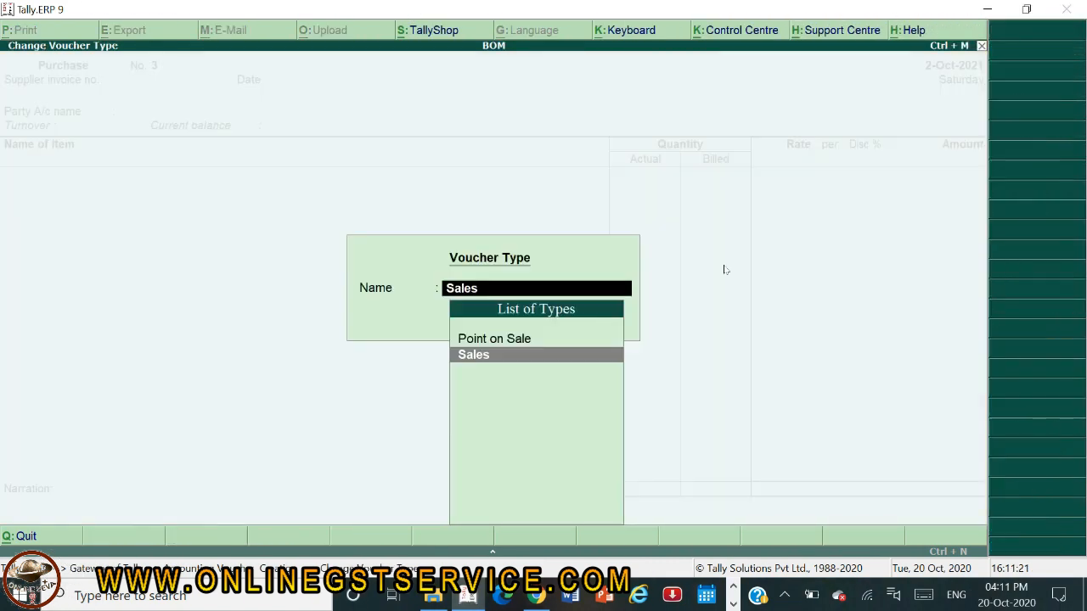
{"action": "key", "text": "Return"}
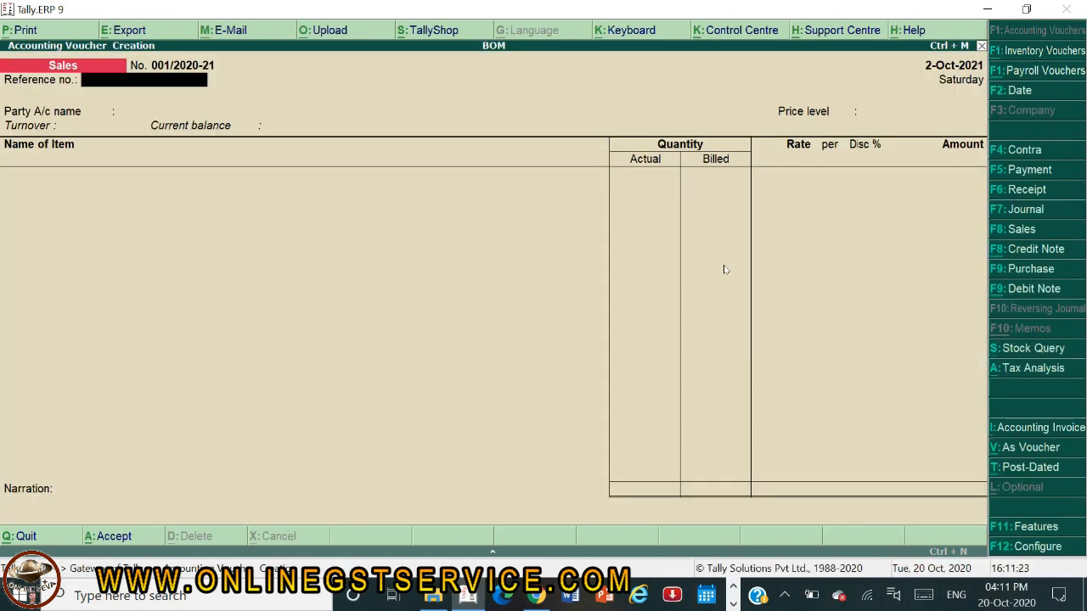
Step: Enter reference no. 345, choose TCS Party as the party account, and set the price level to Not Applicable
{"action": "type", "text": "345"}
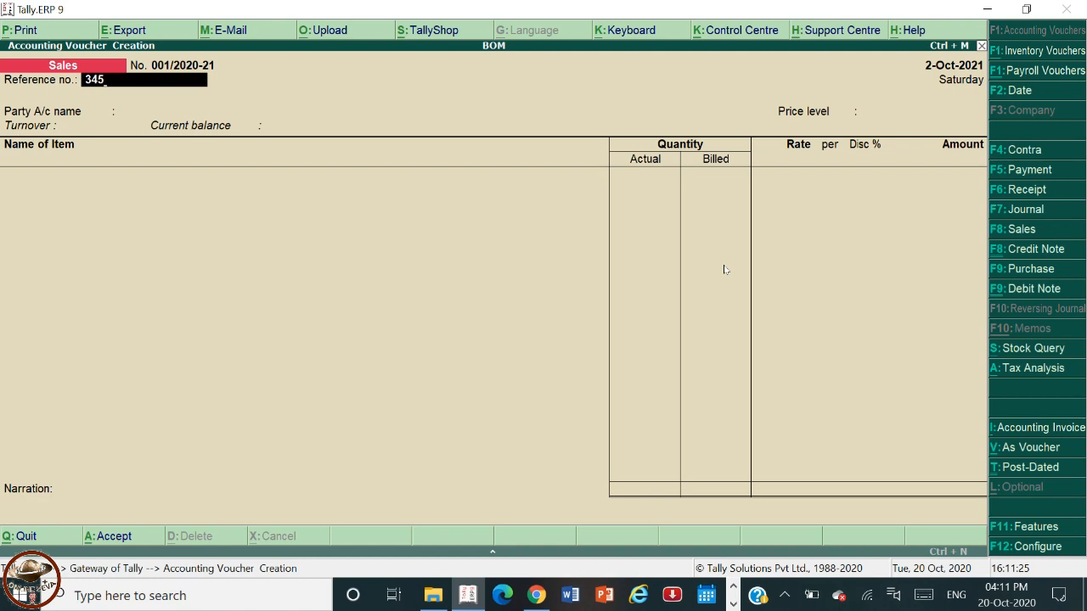
{"action": "key", "text": "Return"}
{"action": "key", "text": "Down"}
{"action": "key", "text": "Down"}
{"action": "key", "text": "Down"}
{"action": "key", "text": "Down"}
{"action": "key", "text": "Down"}
{"action": "key", "text": "Down"}
{"action": "key", "text": "Down"}
{"action": "key", "text": "Down"}
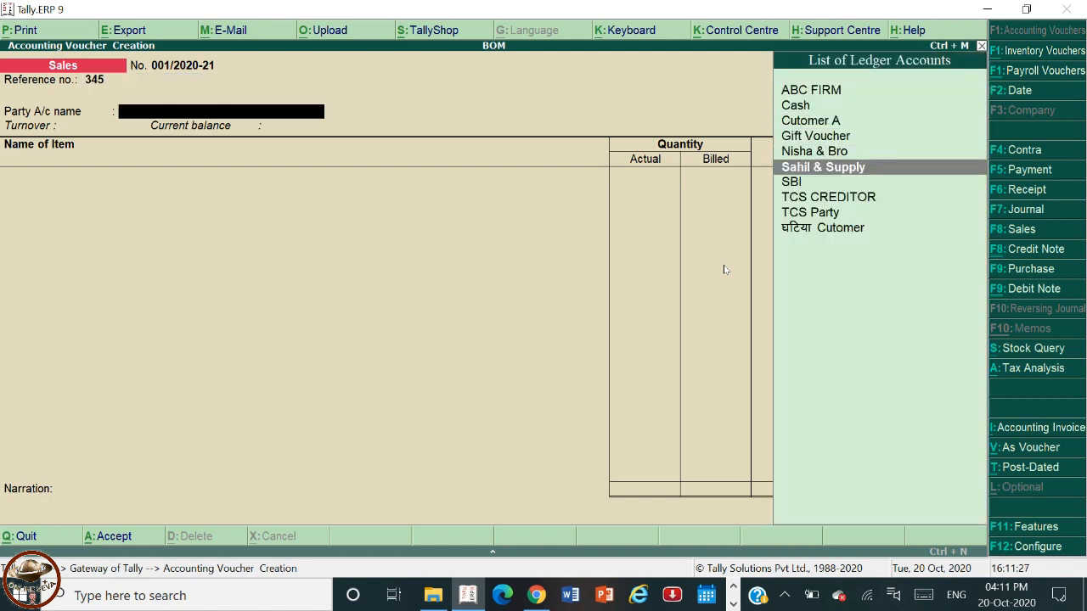
{"action": "key", "text": "Return"}
{"action": "key", "text": "ctrl+a"}
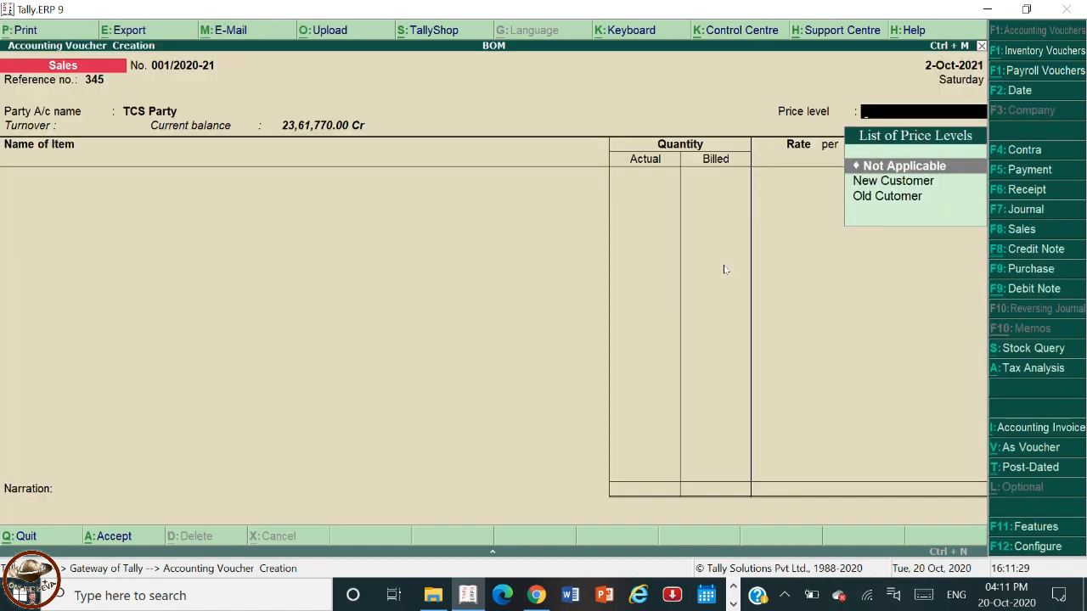
{"action": "key", "text": "Return"}
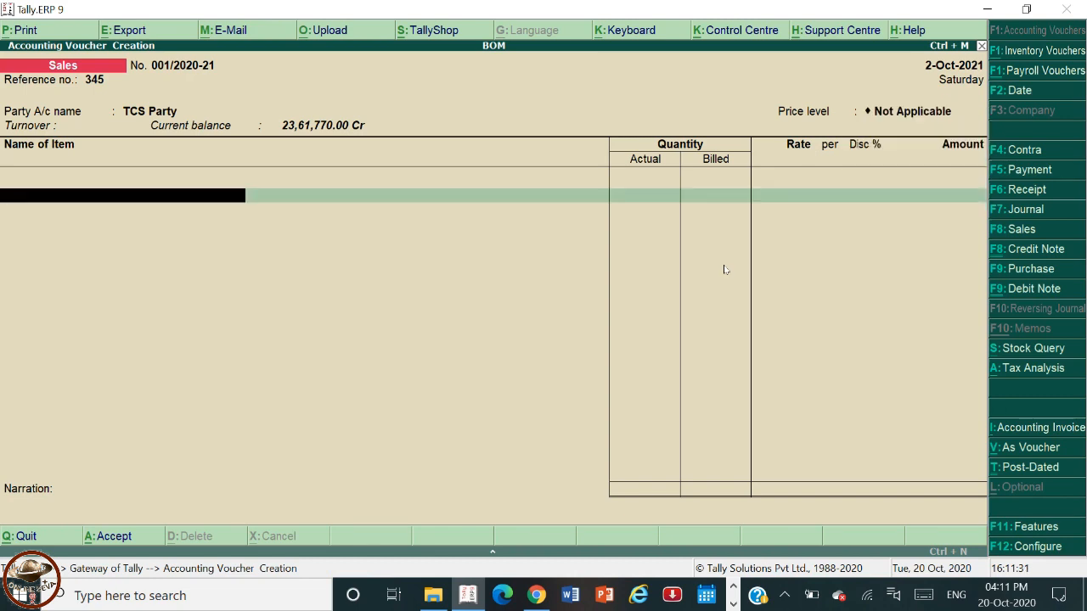
Step: Add MOUSE to the sales voucher from Main Location with an actual and billed quantity of 70 PC
{"action": "key", "text": "Down"}
{"action": "key", "text": "Return"}
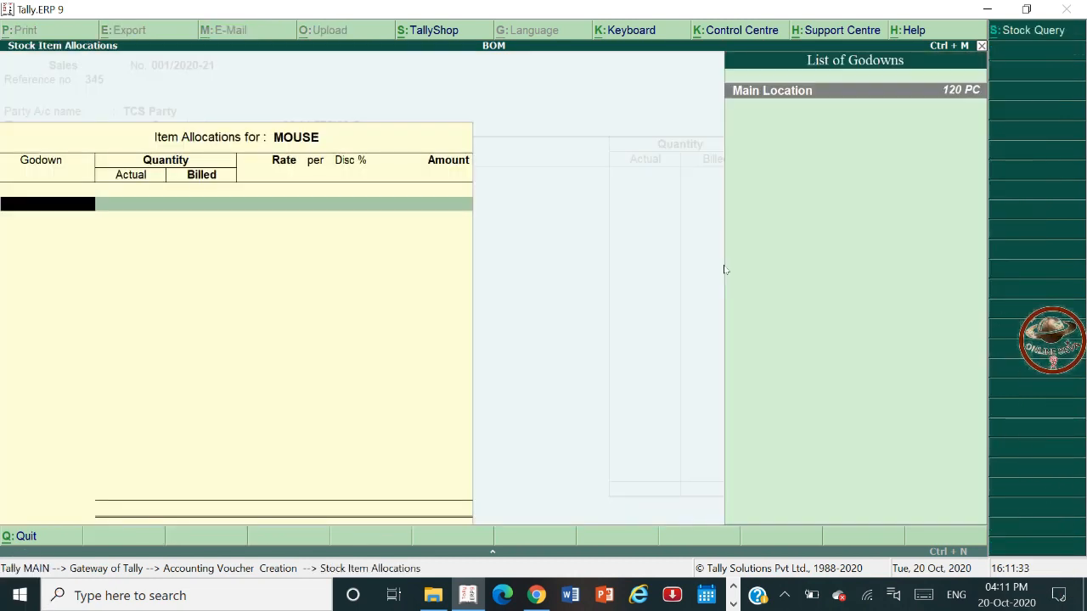
{"action": "key", "text": "Return"}
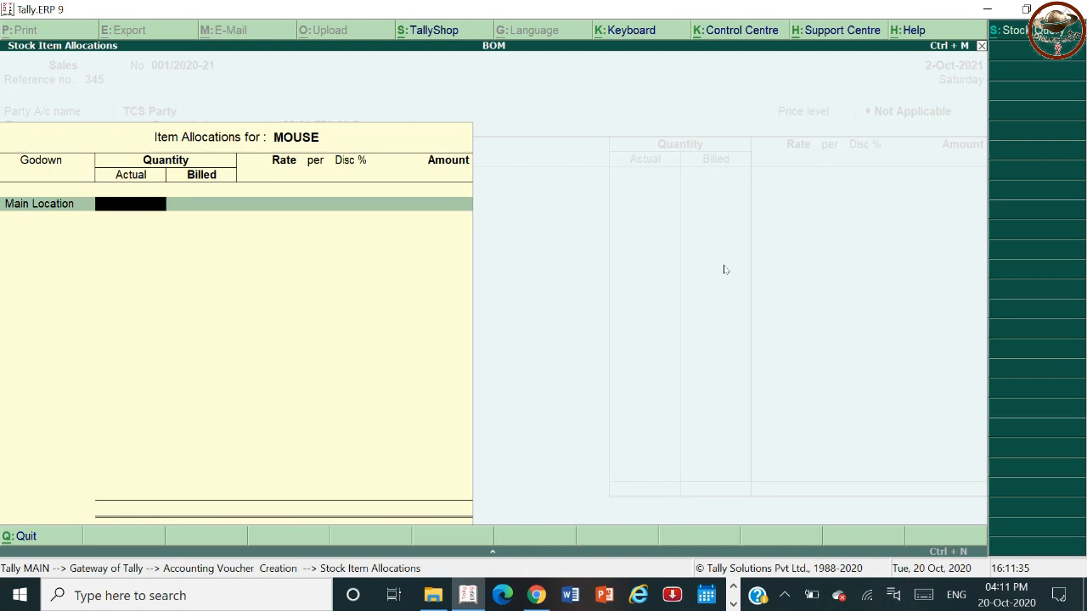
{"action": "type", "text": "70"}
{"action": "key", "text": "Return"}
{"action": "key", "text": "Return"}
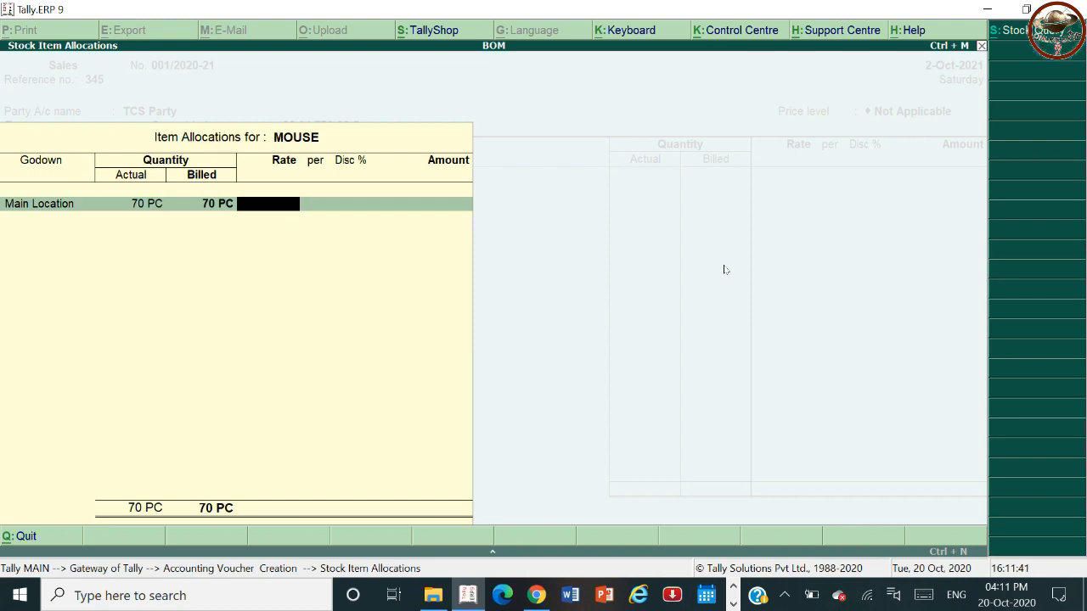
Step: Try MOUSE rates of 3,00,000, 30,000, 50,000 and 70,000 per PC
{"action": "type", "text": "300000"}
{"action": "key", "text": "Return"}
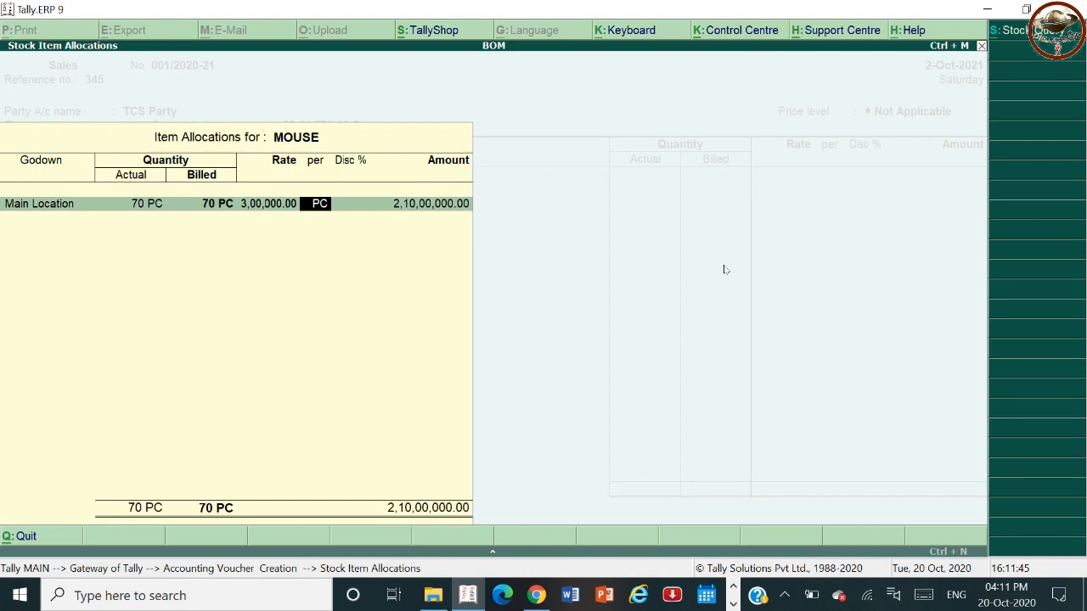
{"action": "key", "text": "BackSpace"}
{"action": "type", "text": "30000"}
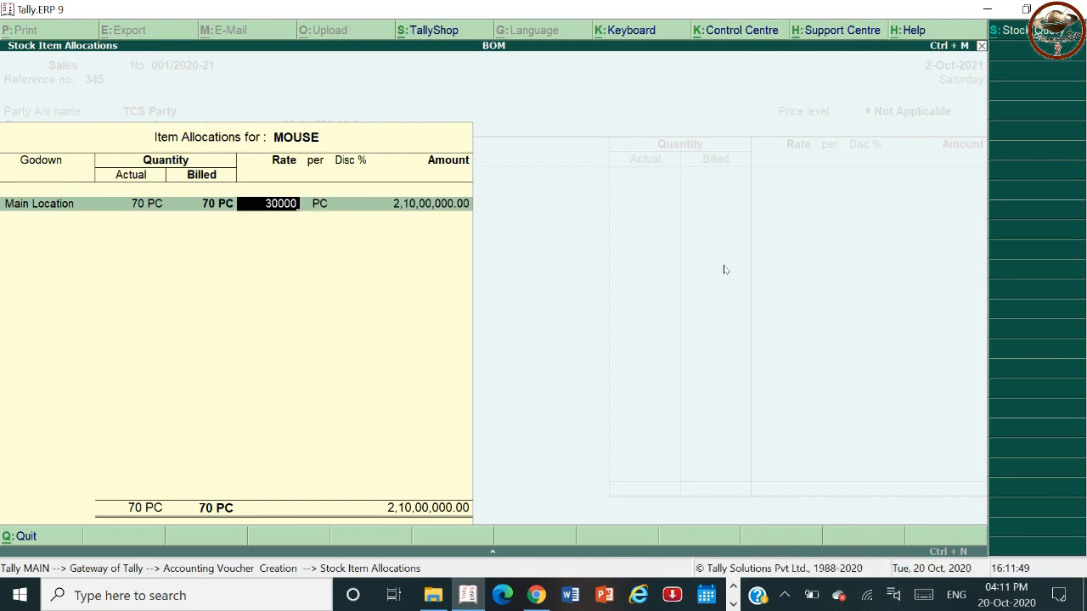
{"action": "key", "text": "Return"}
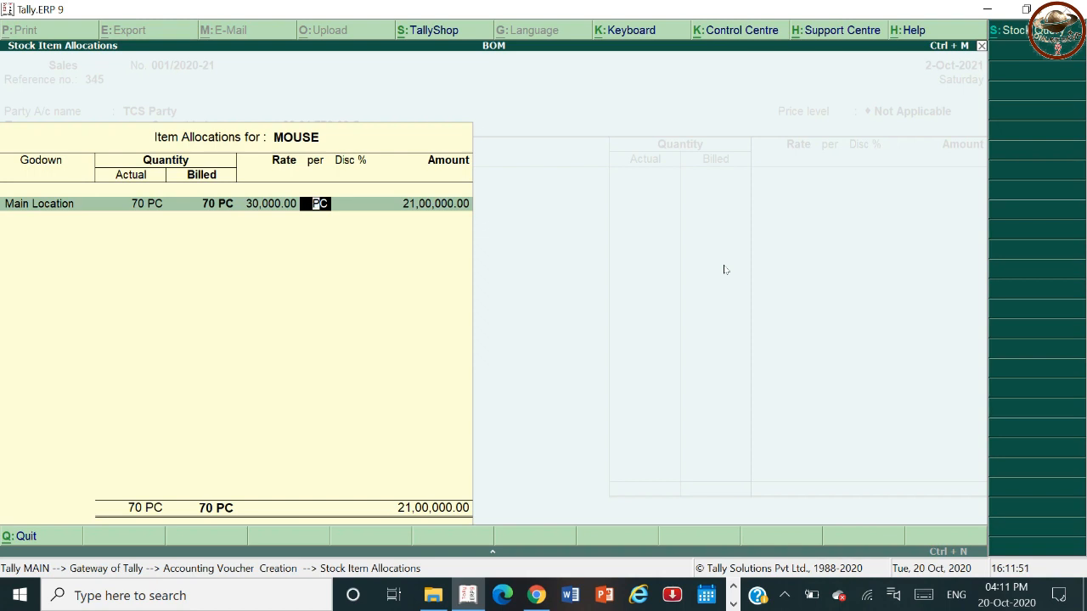
{"action": "key", "text": "BackSpace"}
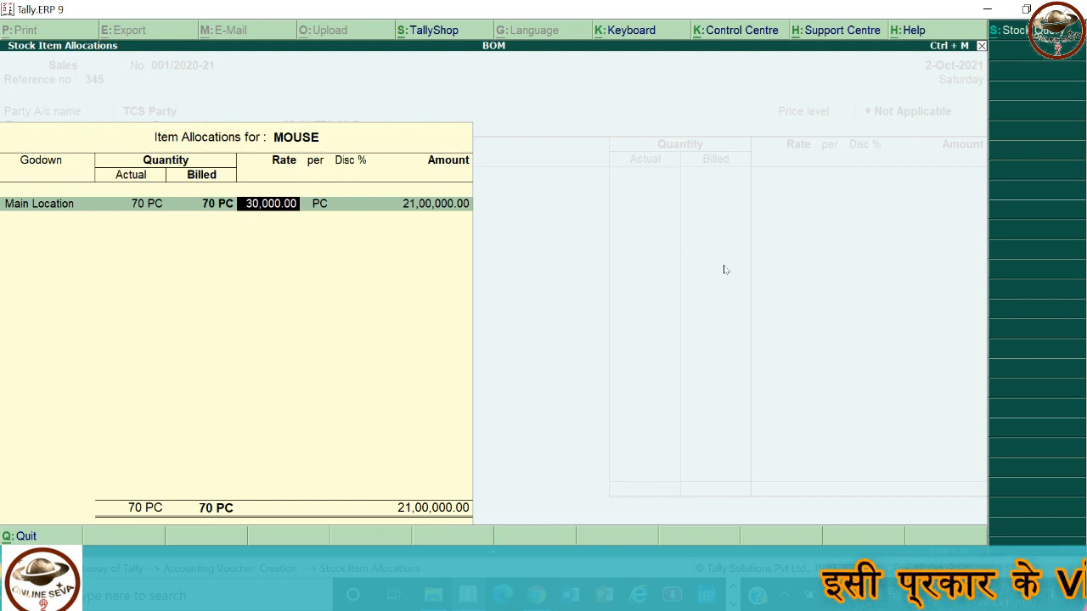
{"action": "type", "text": "50000"}
{"action": "key", "text": "Return"}
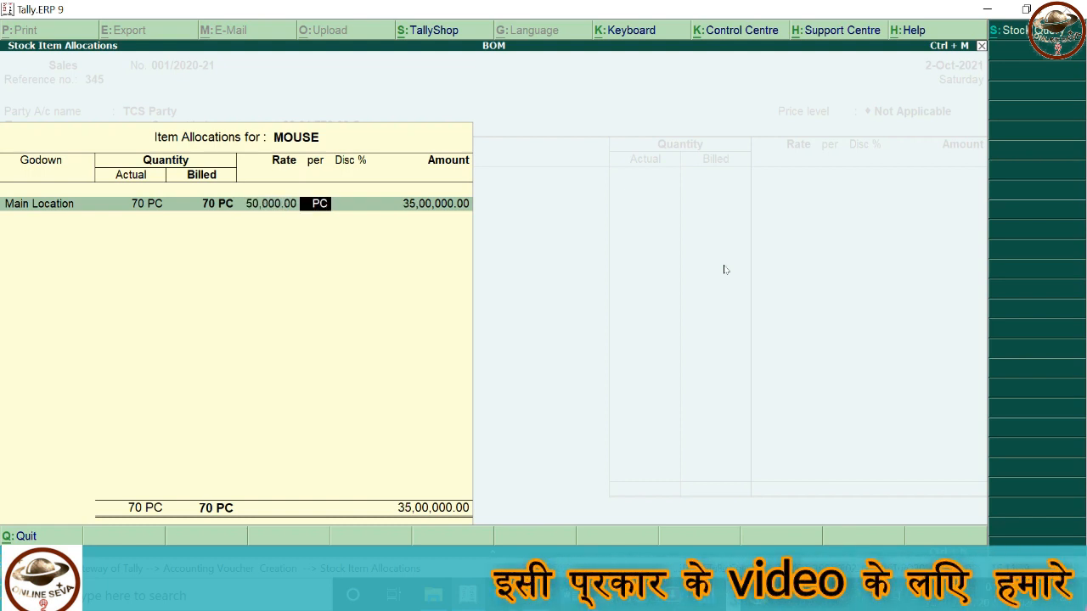
{"action": "key", "text": "BackSpace"}
{"action": "type", "text": "70000"}
{"action": "key", "text": "Return"}
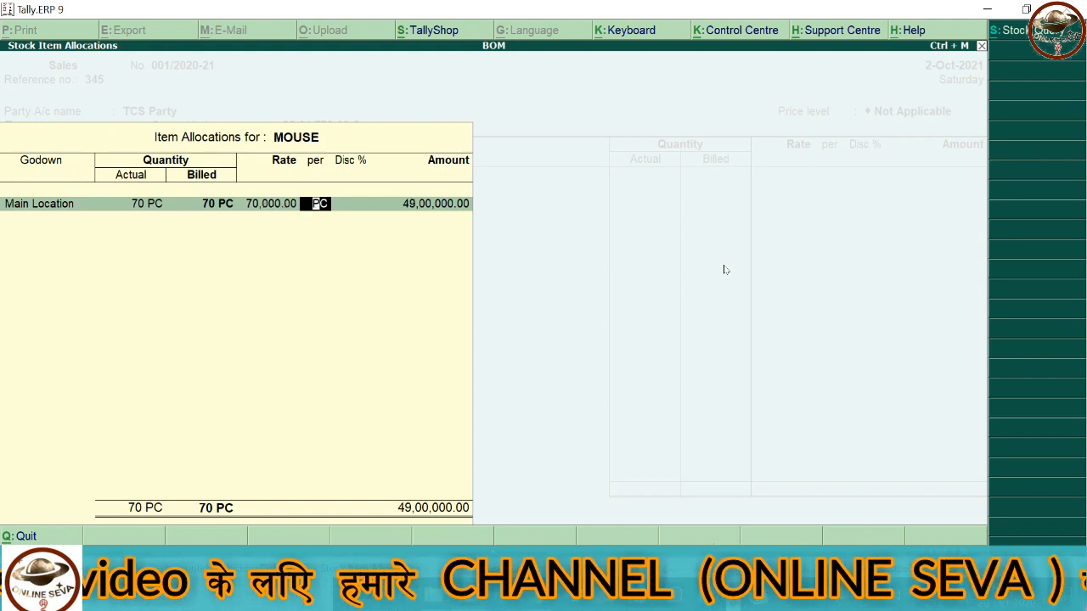
Step: Set the MOUSE rate to 80,000 per PC and allocate the item amount to the Sale ledger
{"action": "key", "text": "BackSpace"}
{"action": "type", "text": "80000"}
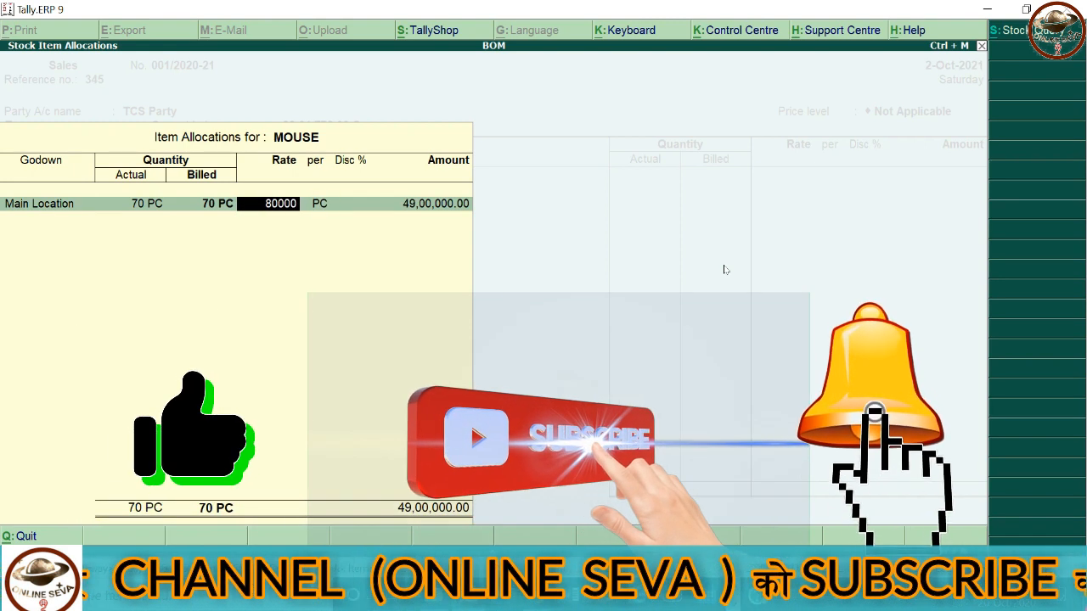
{"action": "key", "text": "Return"}
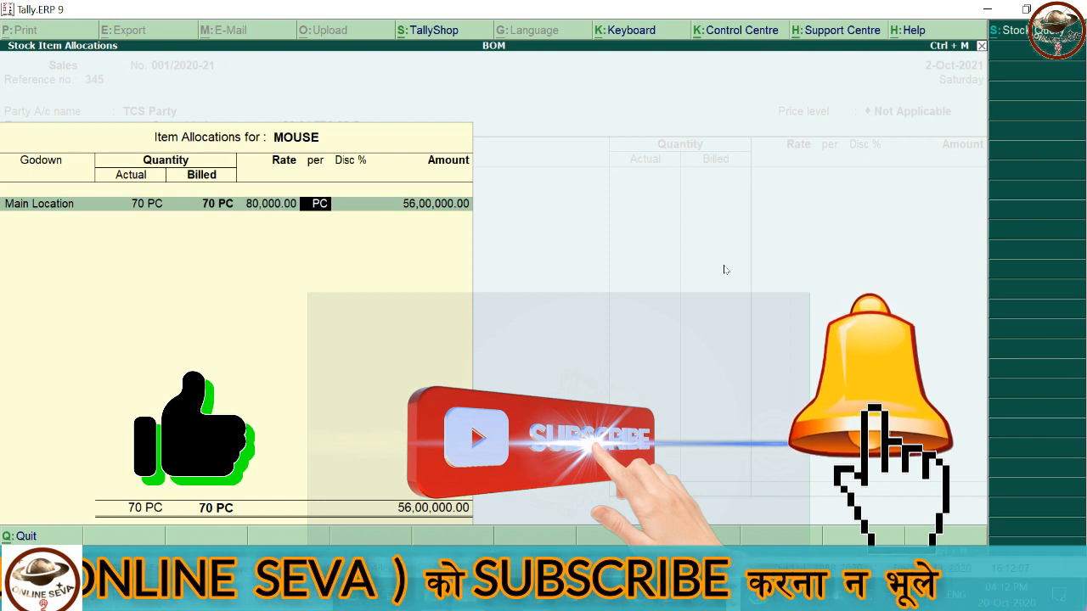
{"action": "key", "text": "Return"}
{"action": "key", "text": "Return"}
{"action": "key", "text": "Return"}
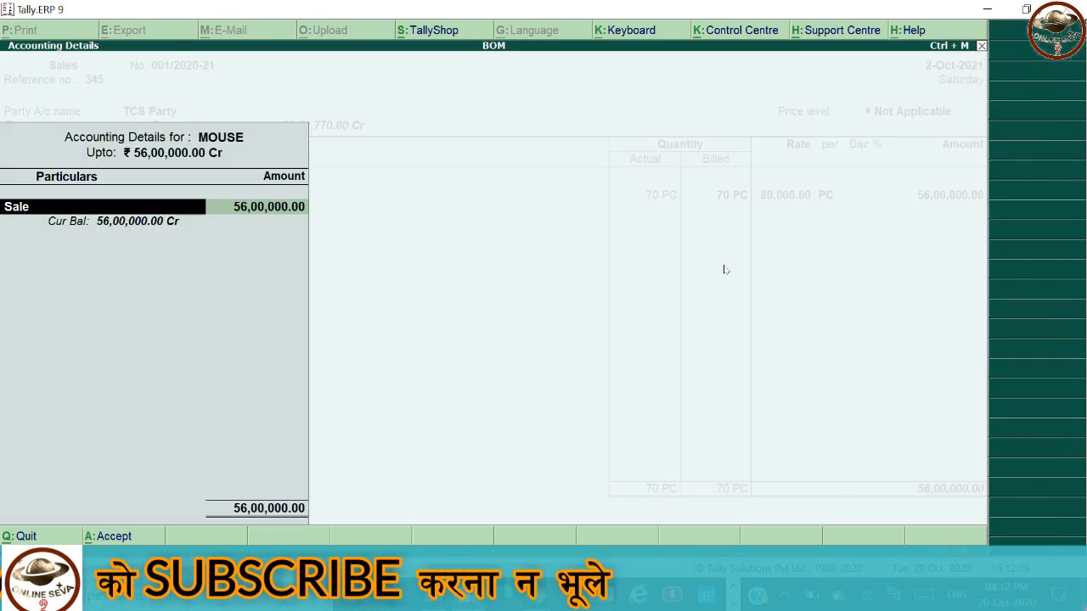
{"action": "key", "text": "Return"}
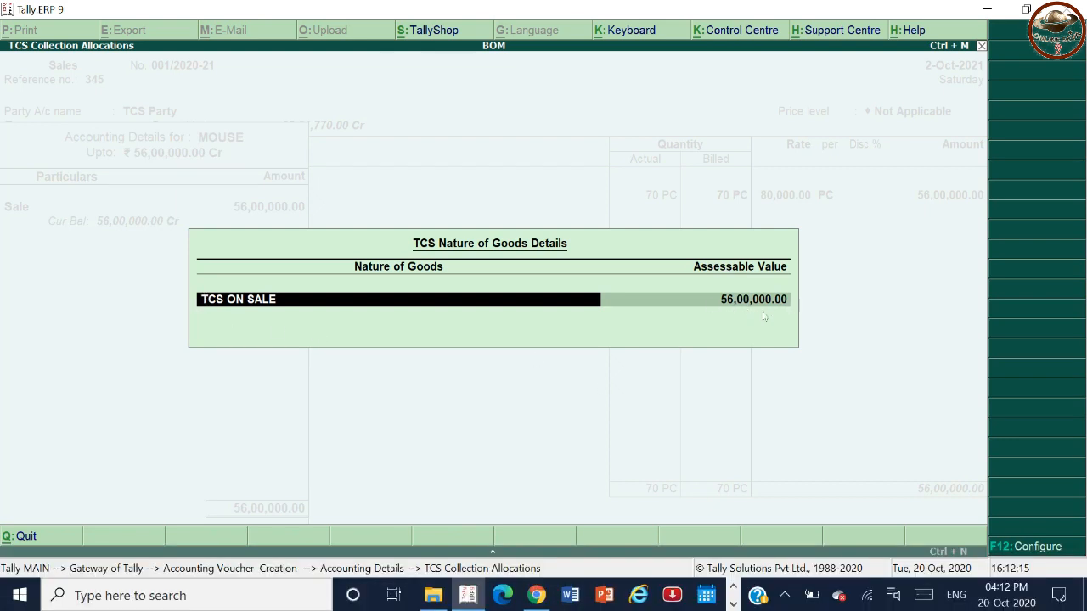
{"action": "key", "text": "Return"}
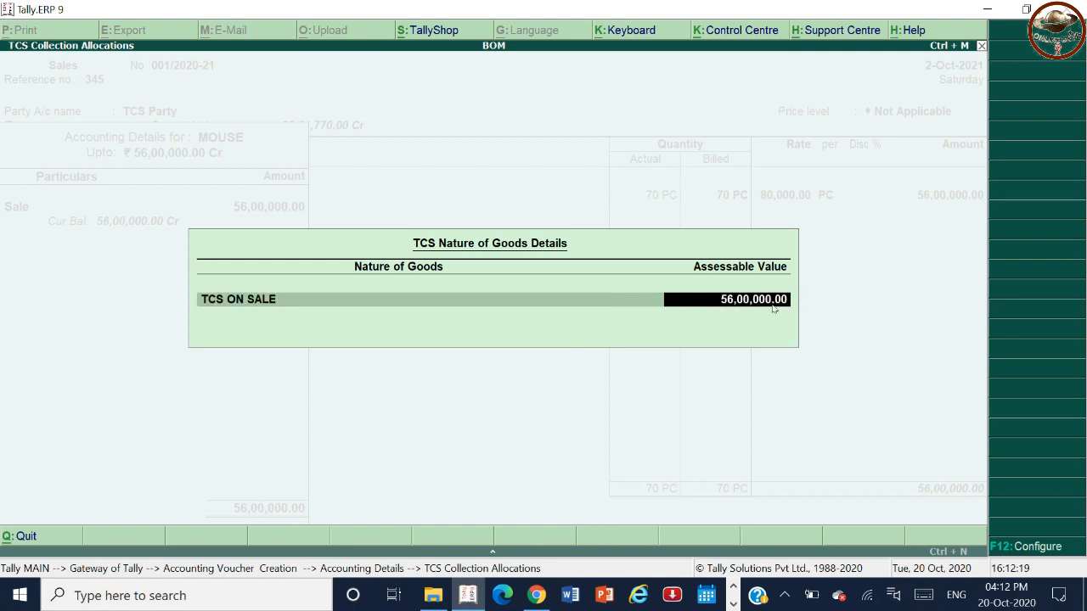
{"action": "key", "text": "BackSpace"}
{"action": "key", "text": "Escape"}
{"action": "key", "text": "y"}
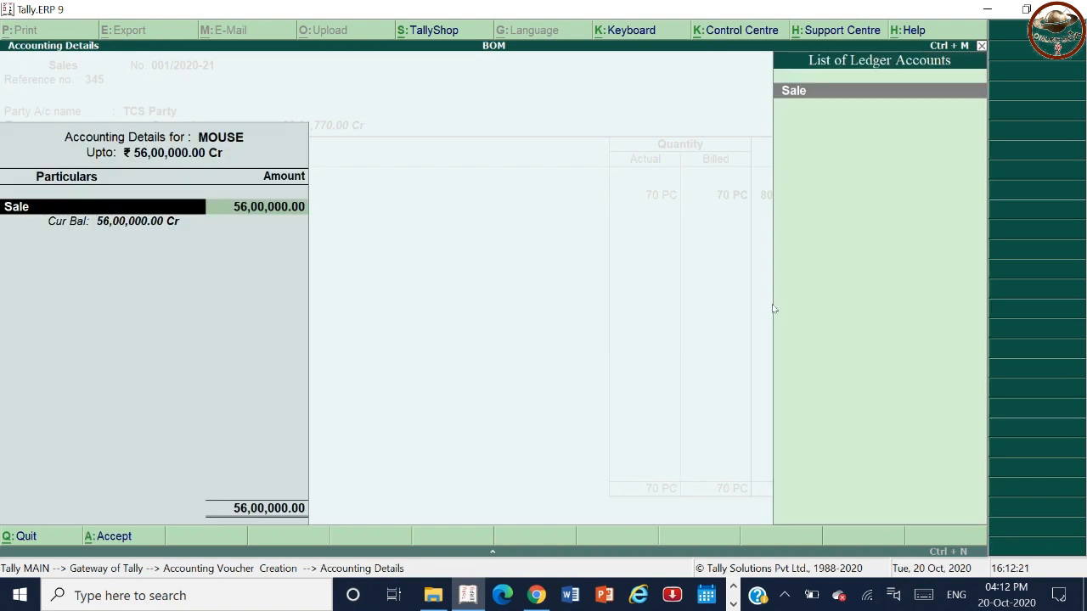
{"action": "key", "text": "Return"}
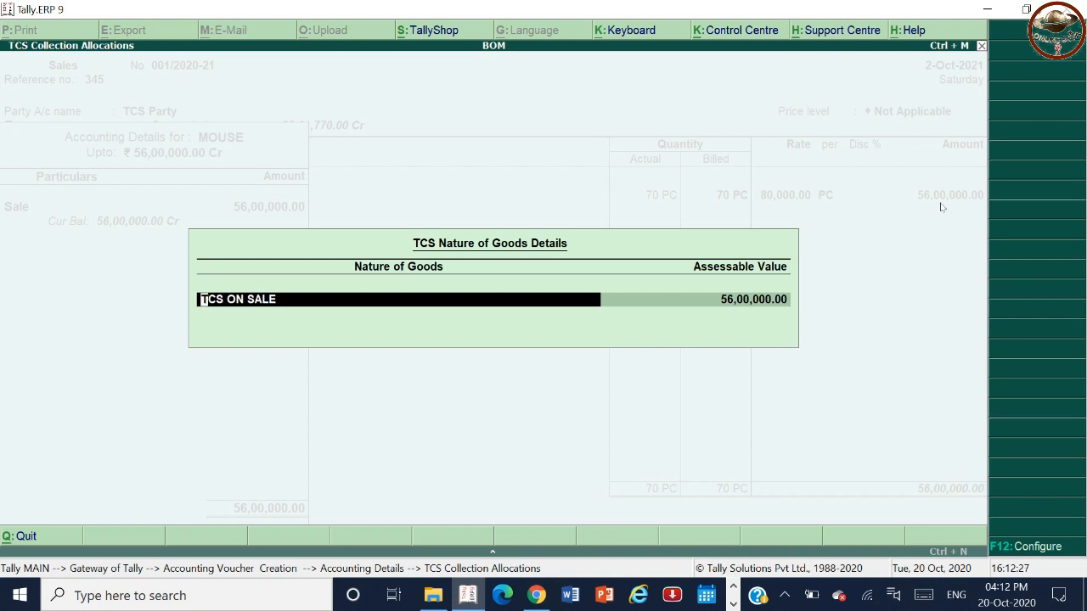
Step: Calculate 18% of 5600000 in the calculator and add 5600000 to the result
{"action": "key", "text": "ctrl+n"}
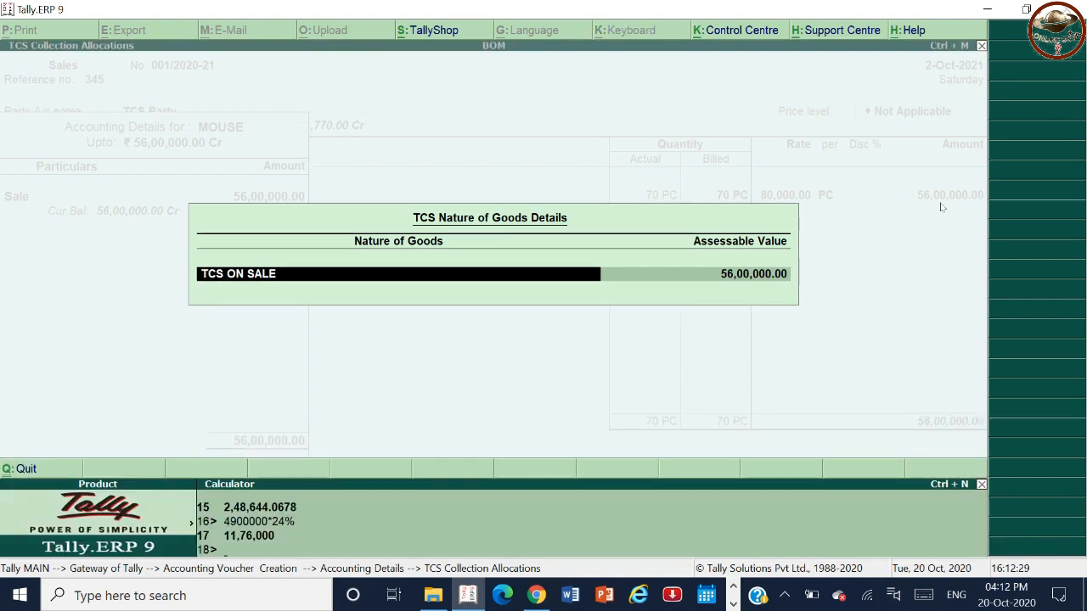
{"action": "type", "text": "5600000*18%"}
{"action": "key", "text": "Return"}
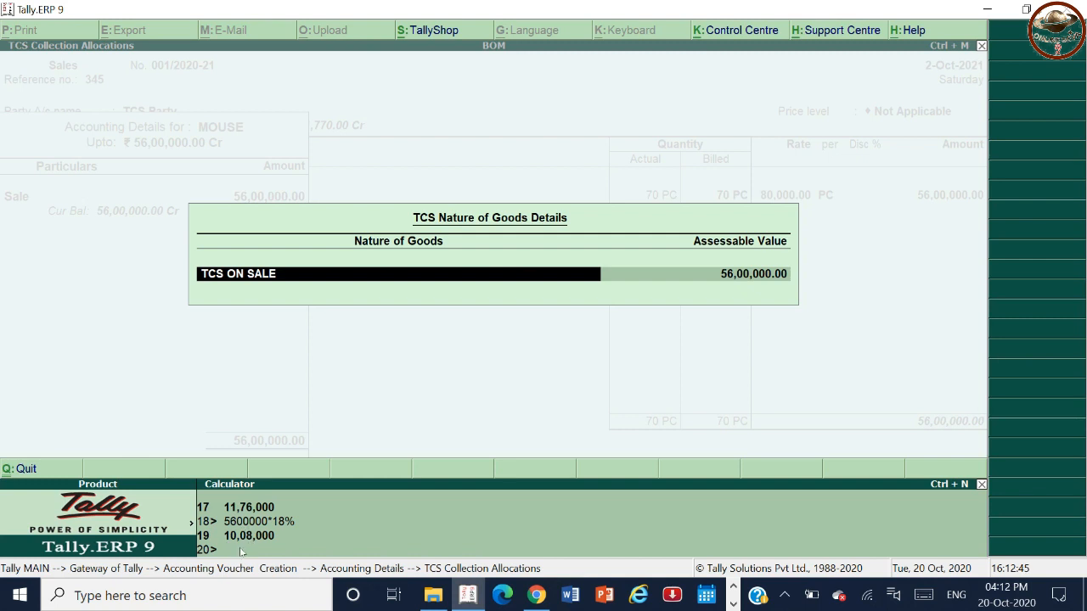
{"action": "type", "text": "+5600000"}
{"action": "key", "text": "Return"}
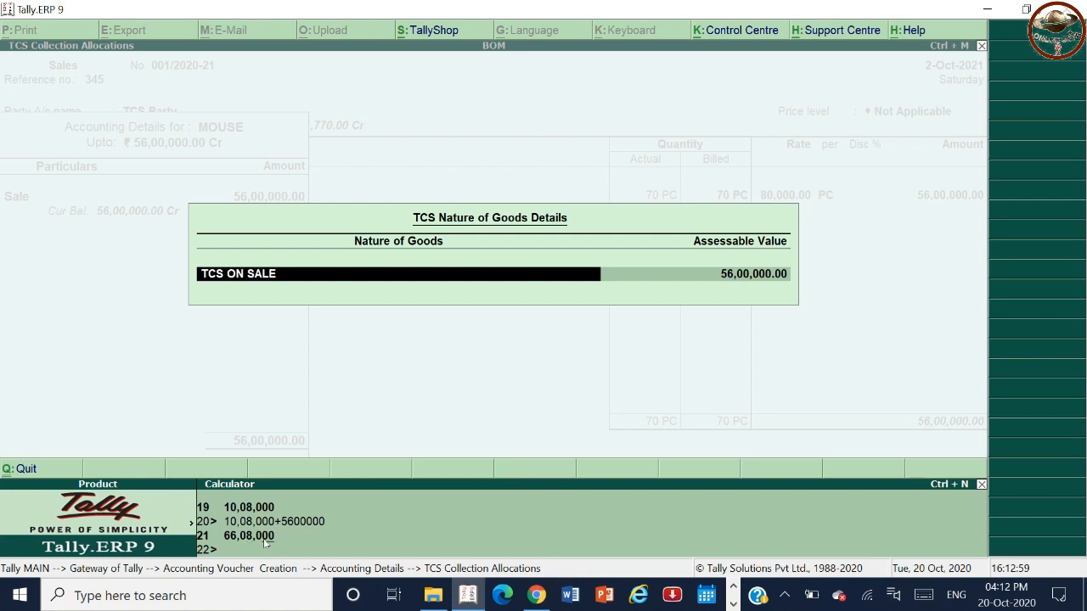
Step: Subtract 5000000 from the GST-inclusive total in the calculator
{"action": "type", "text": "50"}
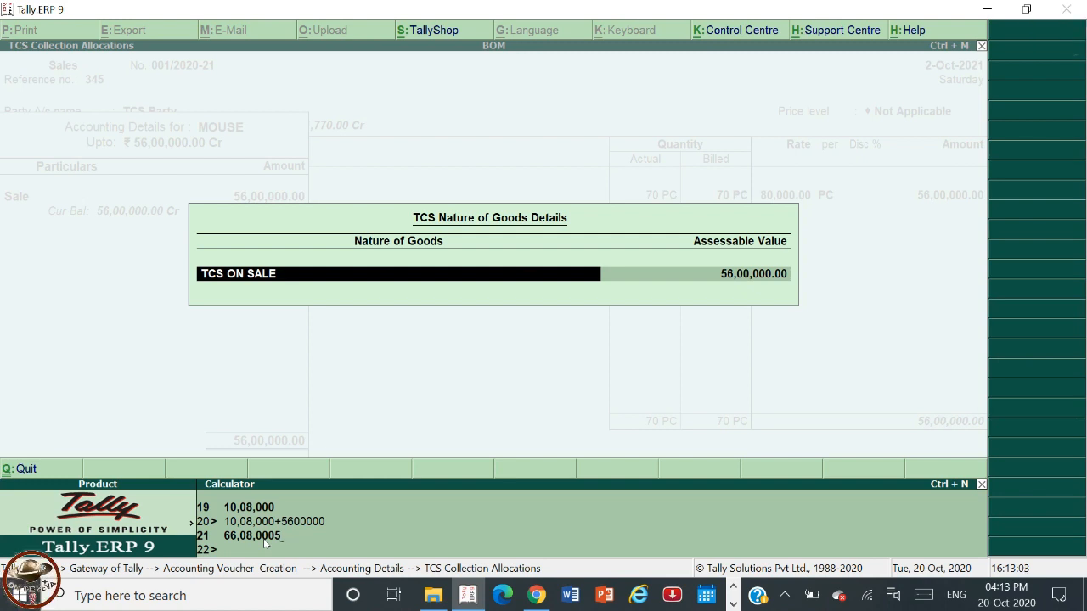
{"action": "key", "text": "BackSpace"}
{"action": "type", "text": "-"}
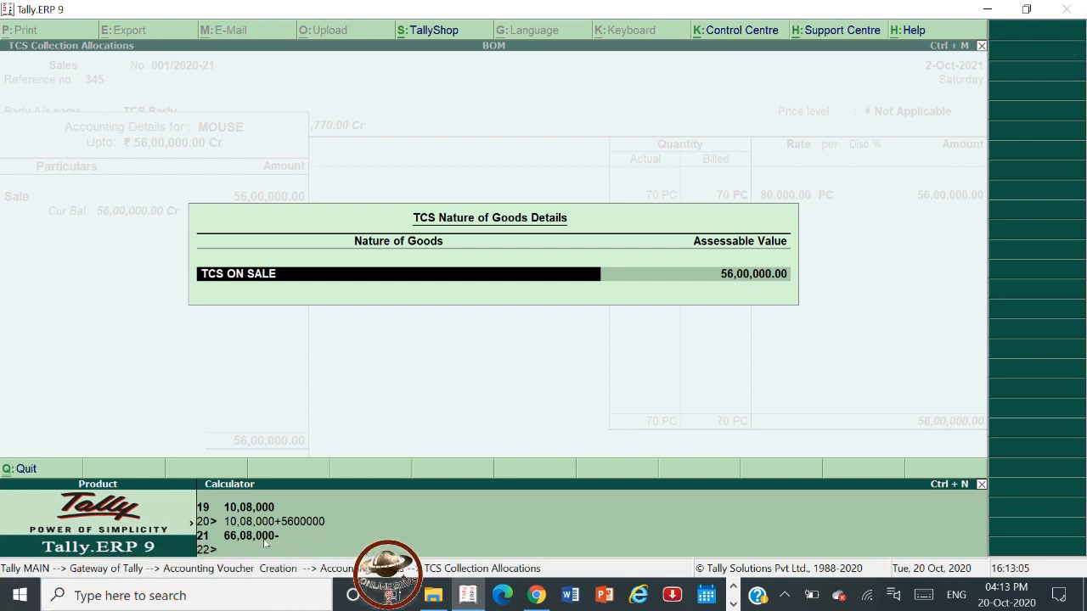
{"action": "type", "text": "5000000"}
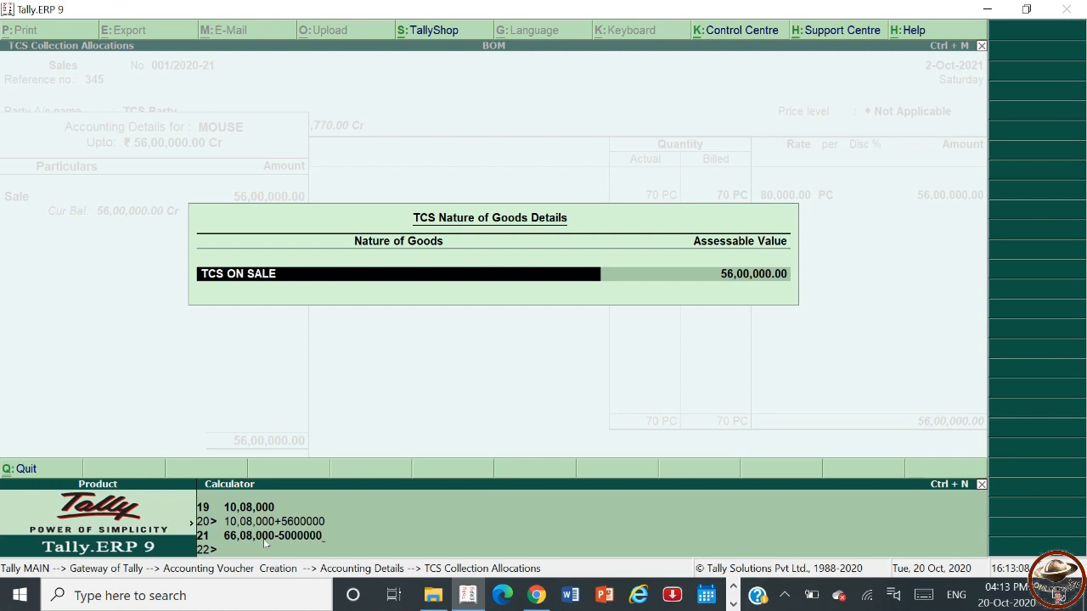
{"action": "key", "text": "Return"}
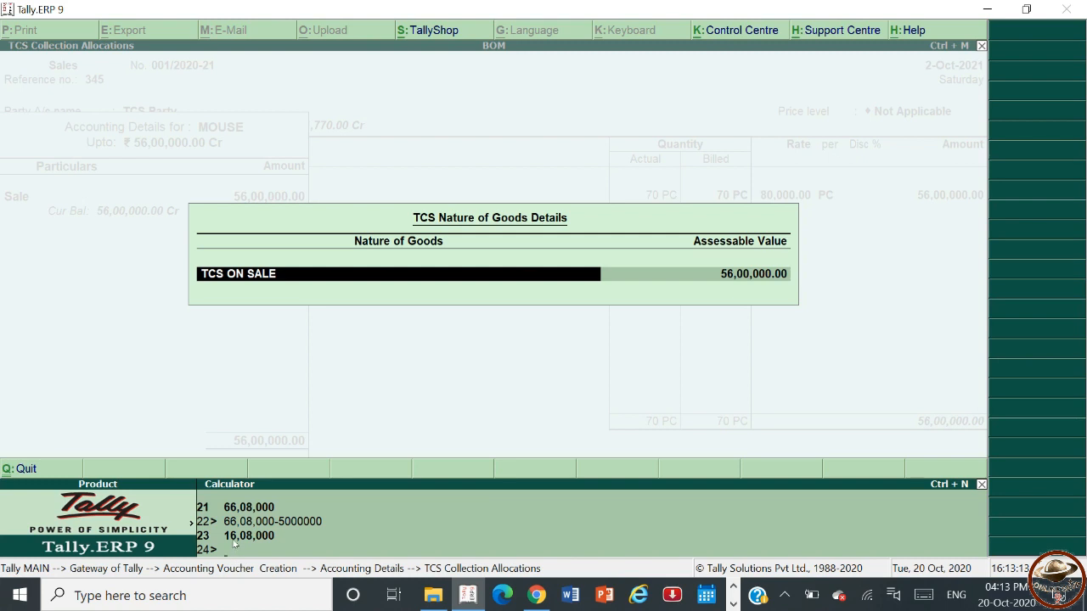
{"action": "scroll", "coordinate": [263, 548], "scroll_direction": "up", "scroll_amount": 2}
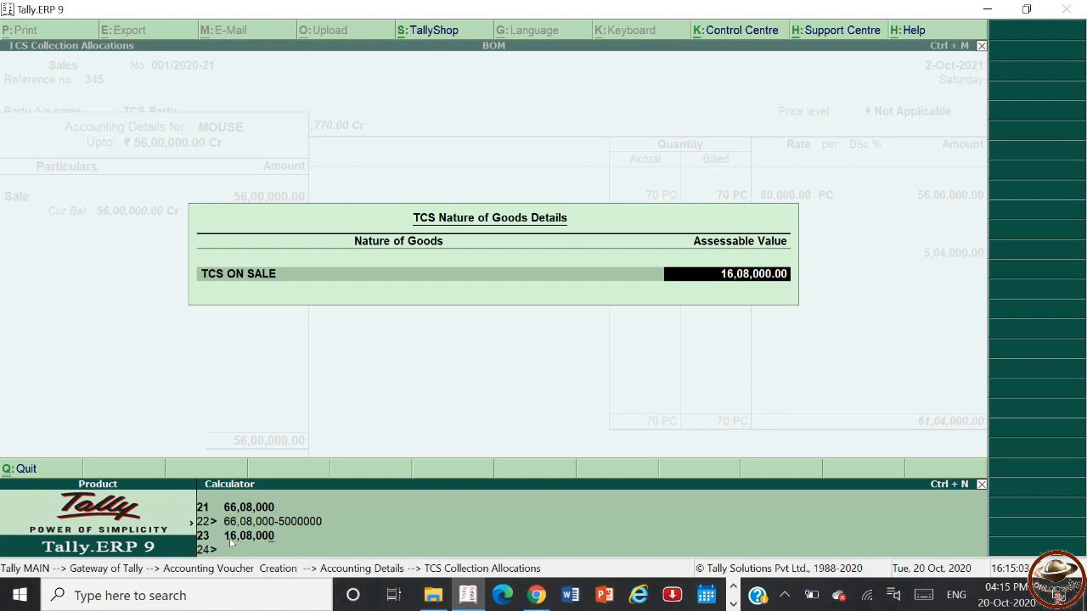
Step: Divide the calculator result by 1.18 and enter 13,62,711.86 as the Sale ledger's TCS ON SALE assessable value
{"action": "type", "text": "/1.18"}
{"action": "key", "text": "ctrl+m"}
{"action": "key", "text": "Return"}
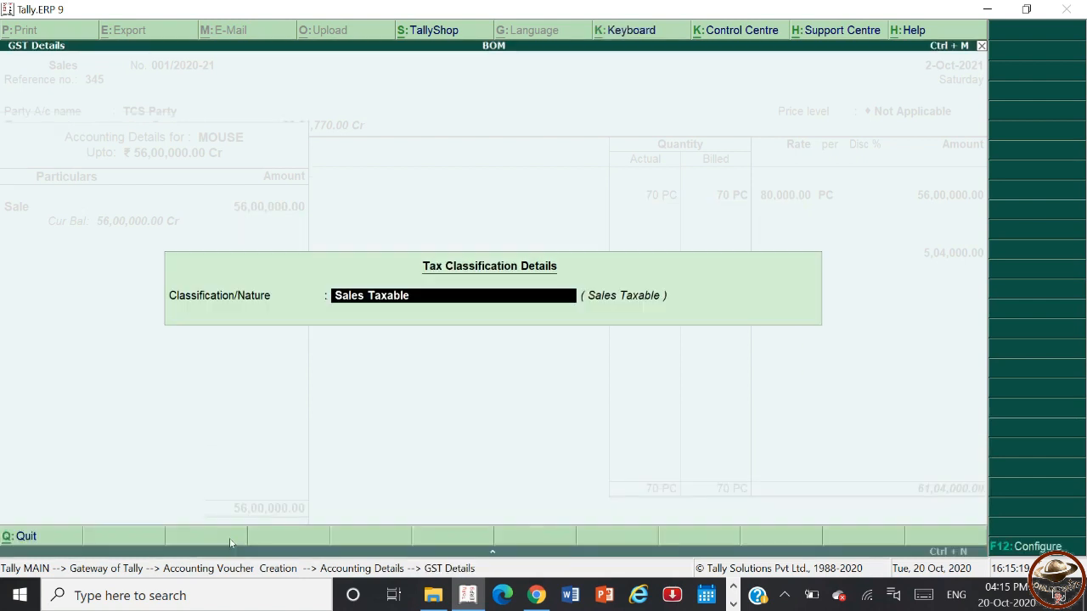
Step: Accept the Sales Taxable classification and the TCS details for MOUSE, leaving the item's discount blank
{"action": "key", "text": "Return"}
{"action": "key", "text": "Return"}
{"action": "key", "text": "Return"}
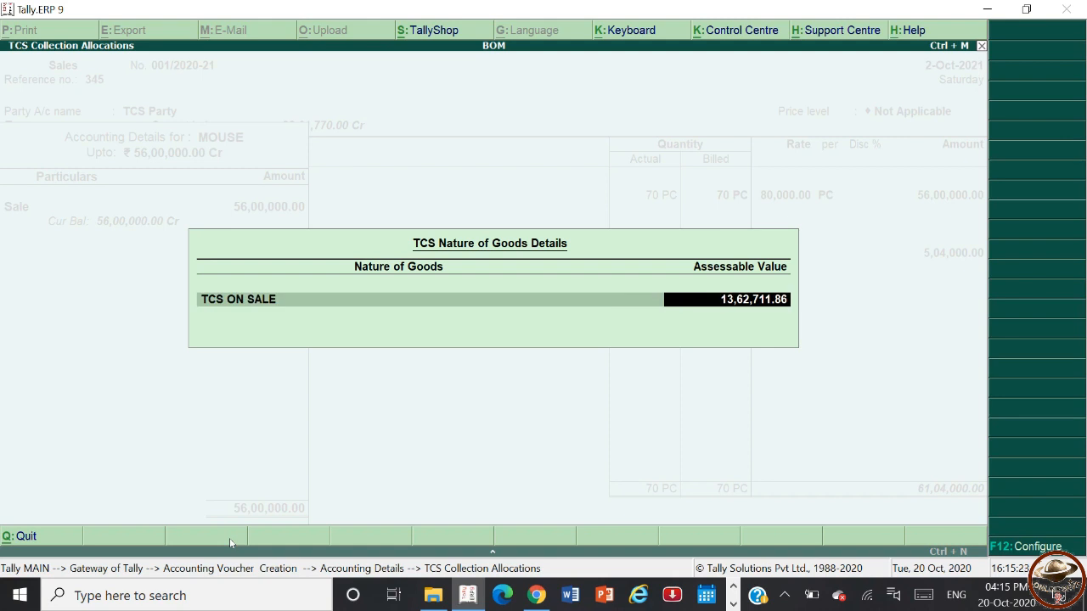
{"action": "key", "text": "Return"}
{"action": "key", "text": "Return"}
{"action": "key", "text": "Return"}
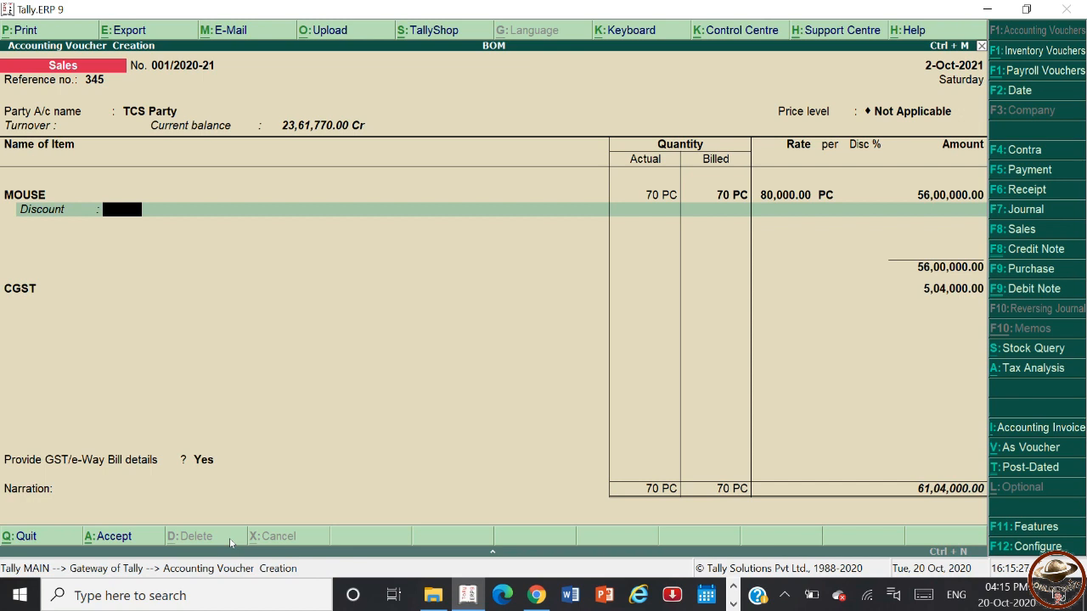
{"action": "key", "text": "Return"}
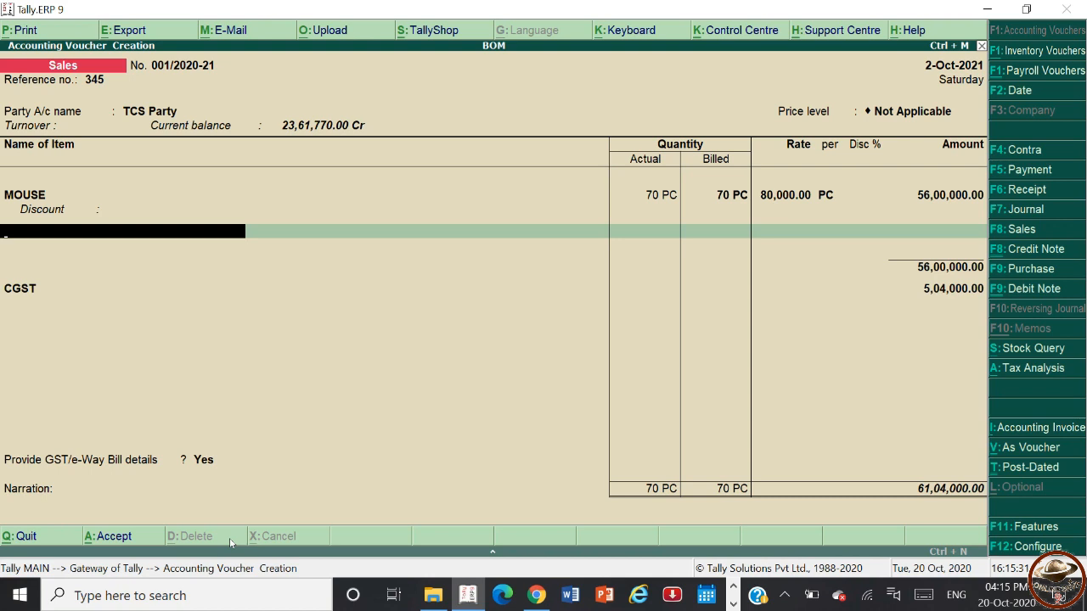
Step: Calculate 9% of 13,62,711.8644 and set the CGST line's TCS ON SALE assessable value to 1,22,644.07
{"action": "key", "text": "Return"}
{"action": "key", "text": "Return"}
{"action": "key", "text": "Return"}
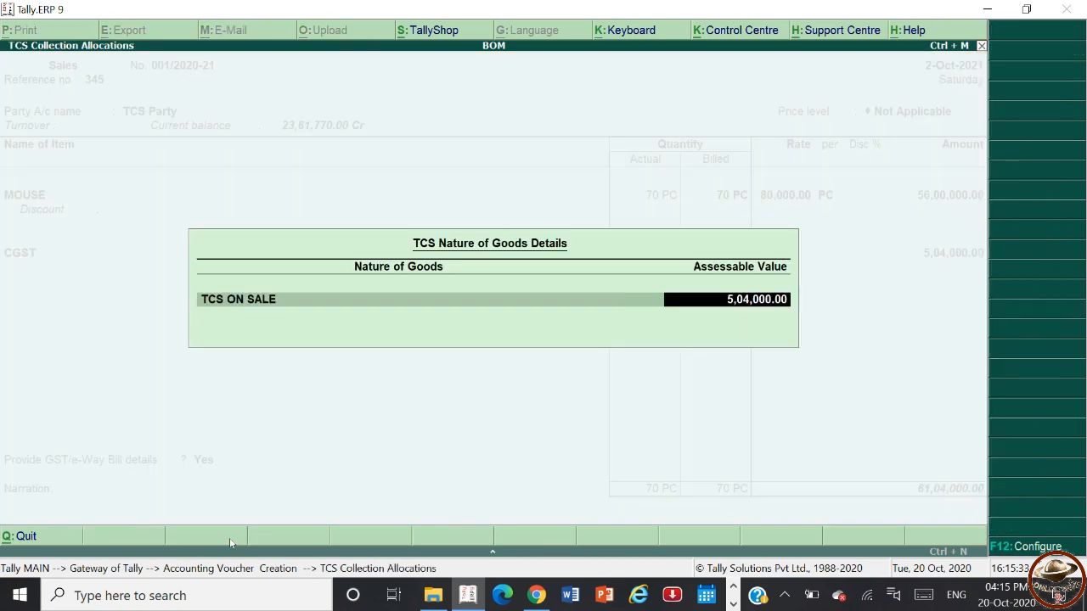
{"action": "key", "text": "ctrl+n"}
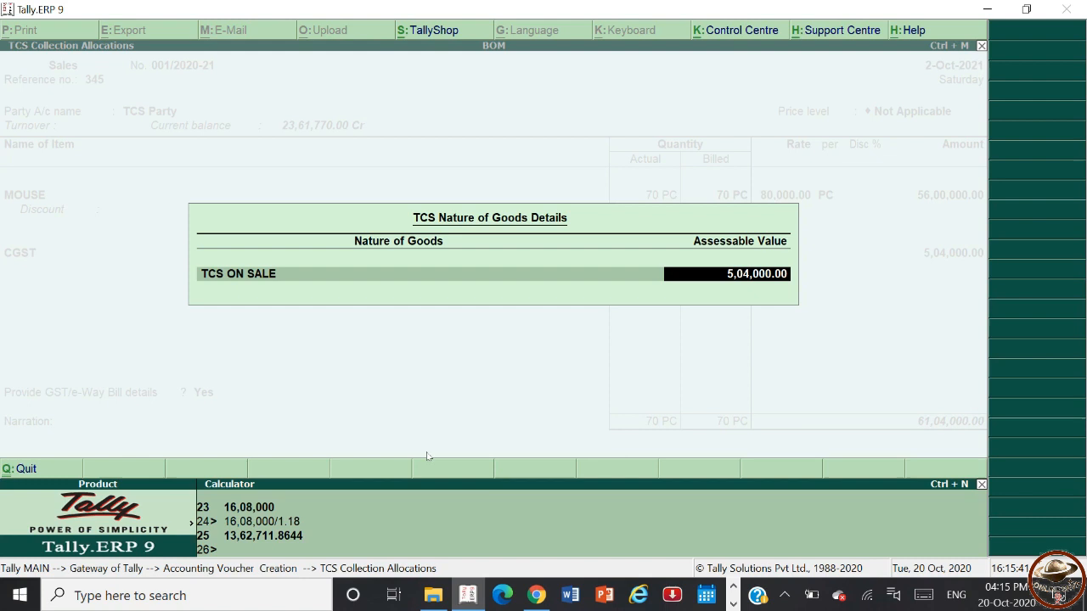
{"action": "type", "text": "9%"}
{"action": "key", "text": "ctrl+m"}
{"action": "key", "text": "Return"}
{"action": "key", "text": "BackSpace"}
{"action": "key", "text": "Return"}
{"action": "key", "text": "Return"}
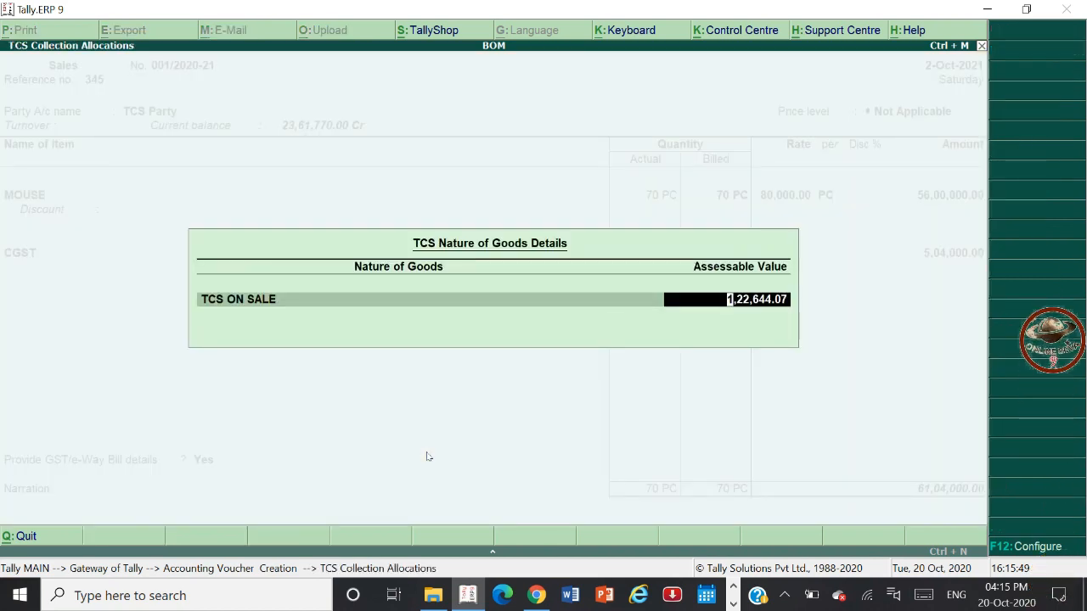
{"action": "key", "text": "Return"}
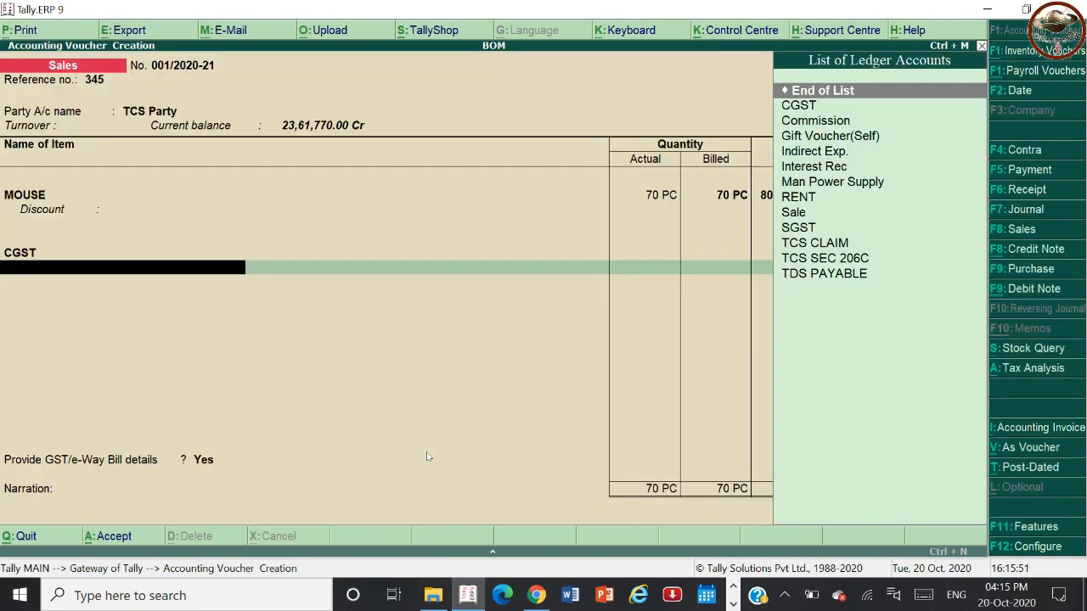
Step: Add the SGST ledger and complete its TCS ON SALE assessable value from the calculator's 9% result
{"action": "type", "text": "SG"}
{"action": "key", "text": "Return"}
{"action": "key", "text": "Return"}
{"action": "key", "text": "Return"}
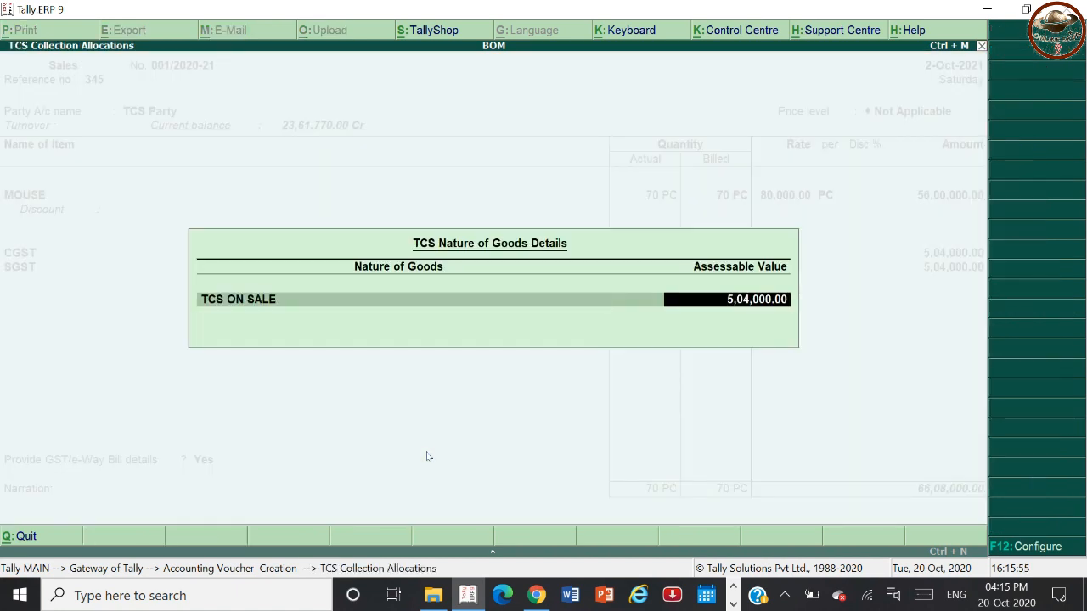
{"action": "key", "text": "ctrl+n"}
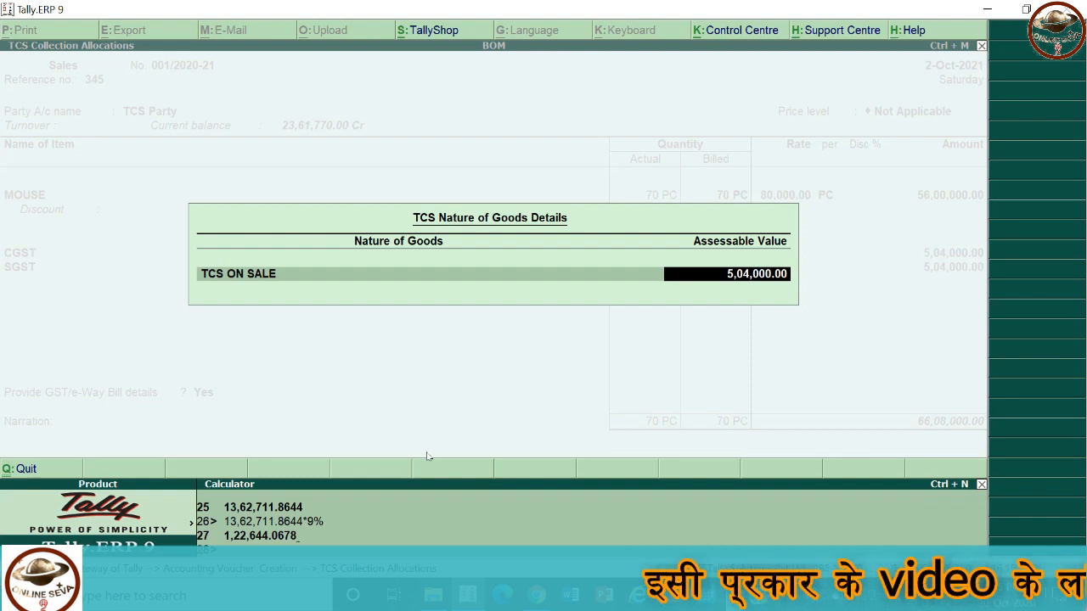
{"action": "key", "text": "Escape"}
{"action": "key", "text": "Return"}
Step: Add the TCS SEC 206C ledger below SGST in the sales voucher
{"action": "type", "text": "TC"}
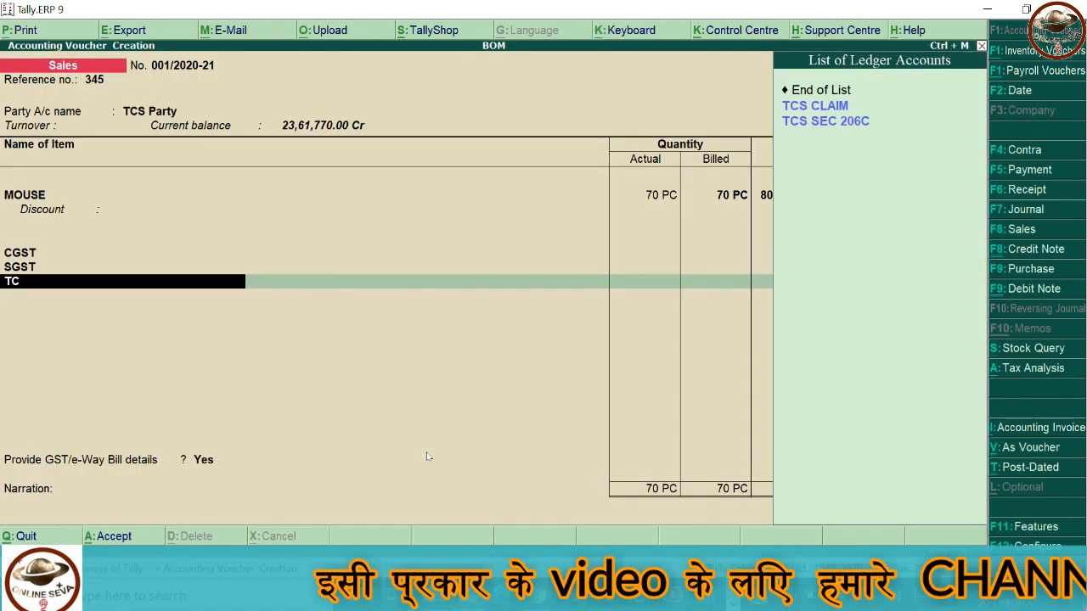
{"action": "key", "text": "Down"}
{"action": "key", "text": "Down"}
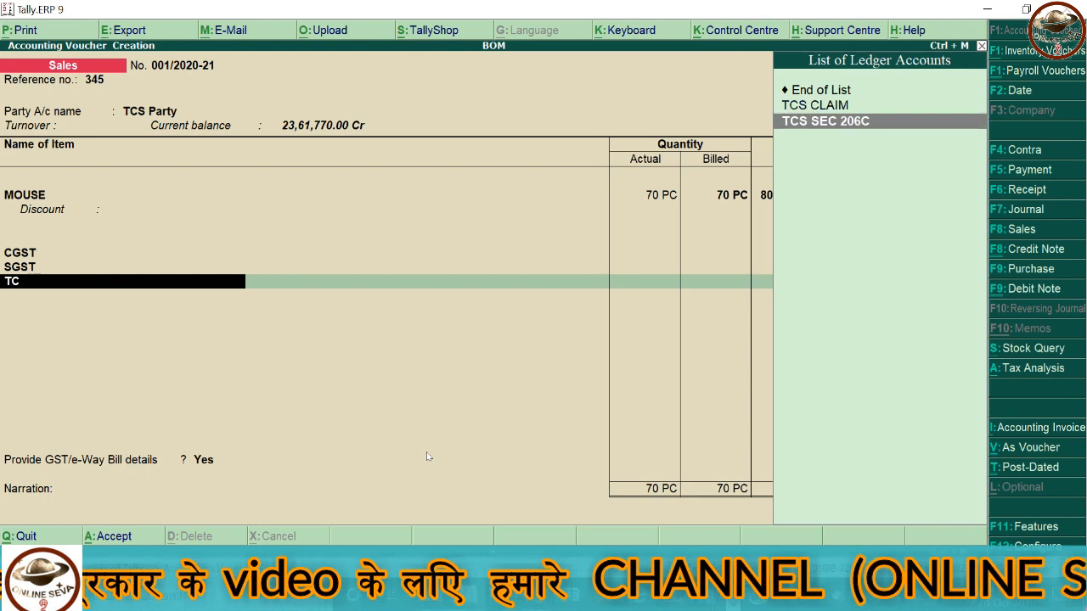
{"action": "key", "text": "Return"}
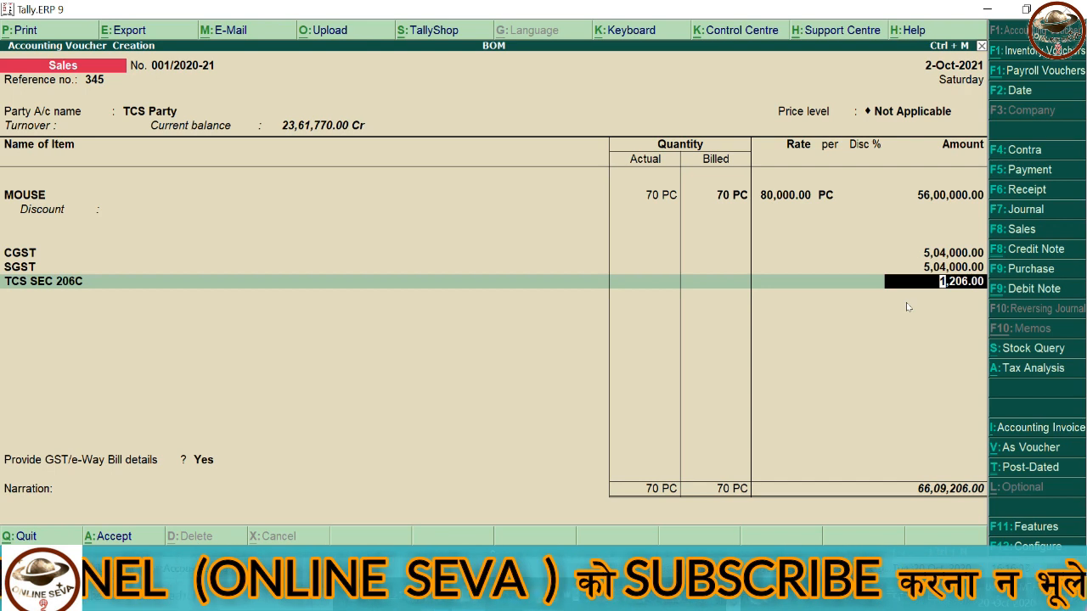
Step: Examine the detailed tax analysis for the voucher's GST and TCS ON SALE values
{"action": "key", "text": "alt+a"}
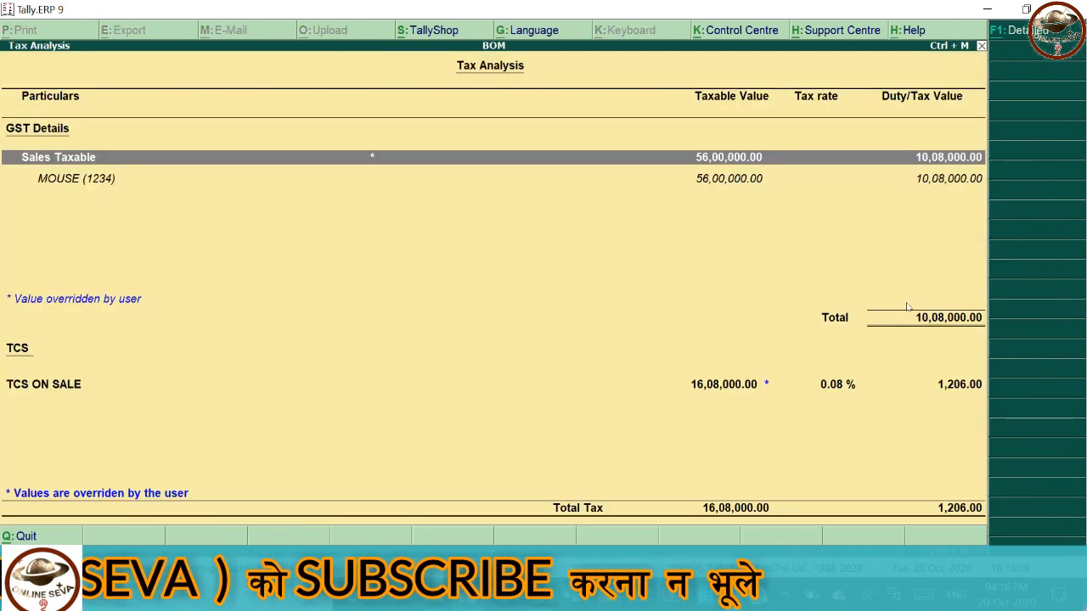
{"action": "key", "text": "alt+F1"}
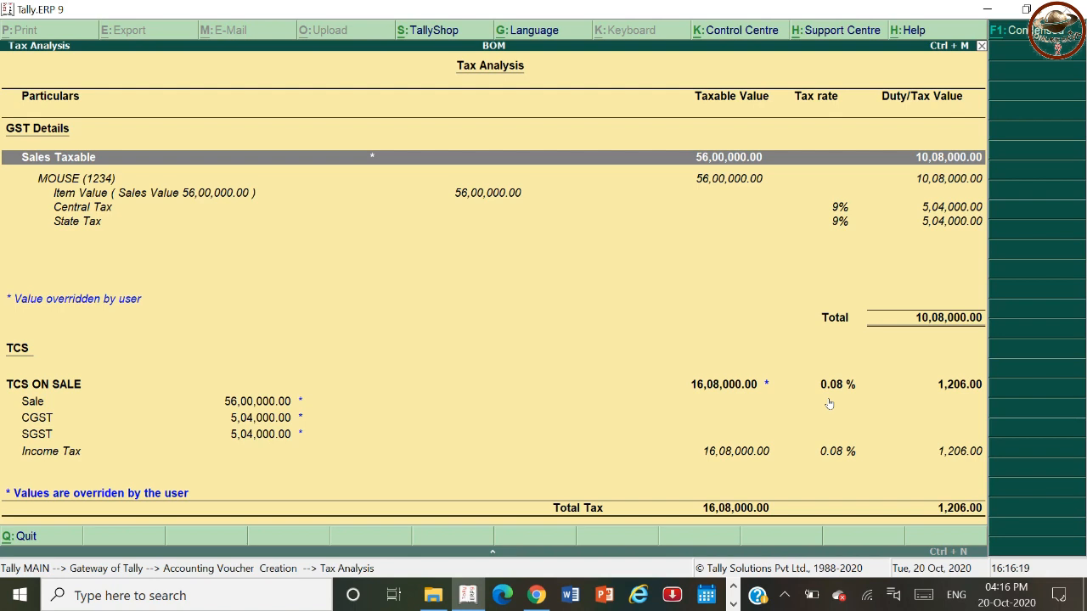
{"action": "key", "text": "Escape"}
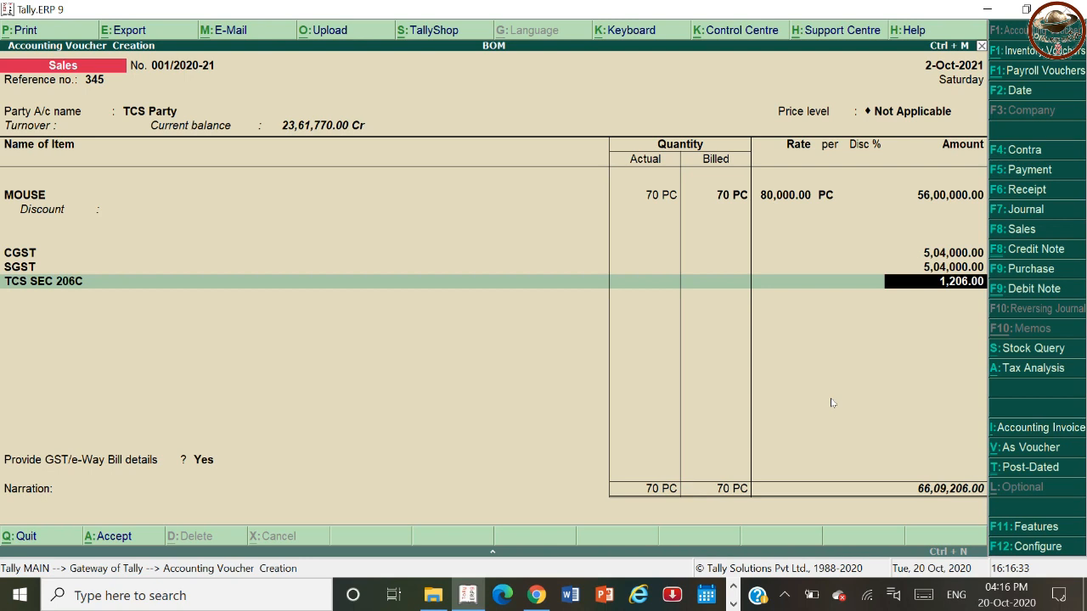
Step: Discard the unsaved voucher and start a new accounting voucher of type Sales
{"action": "key", "text": "Escape"}
{"action": "key", "text": "y"}
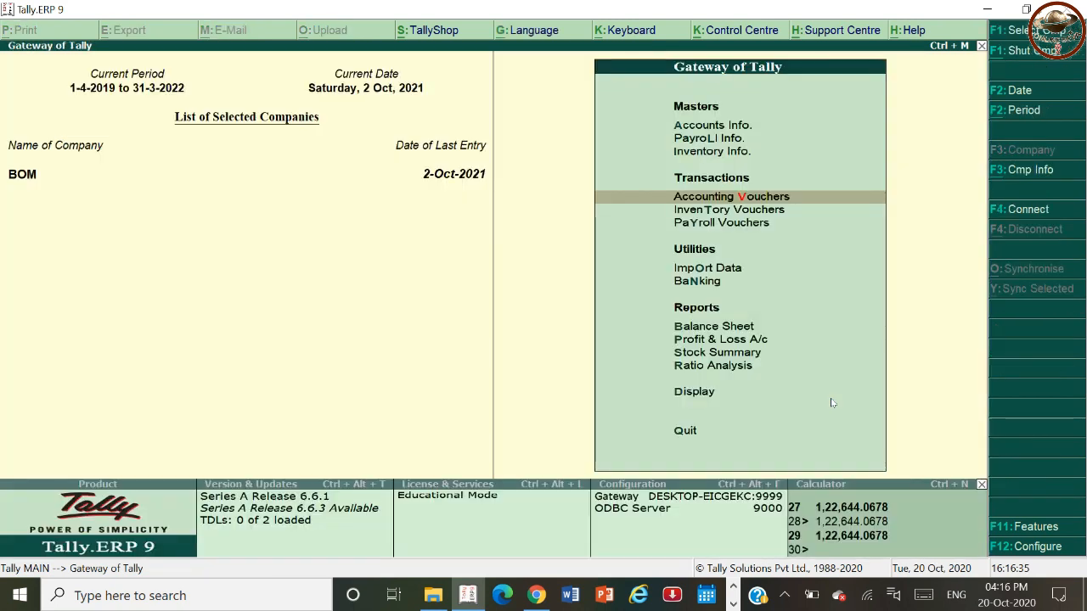
{"action": "key", "text": "Return"}
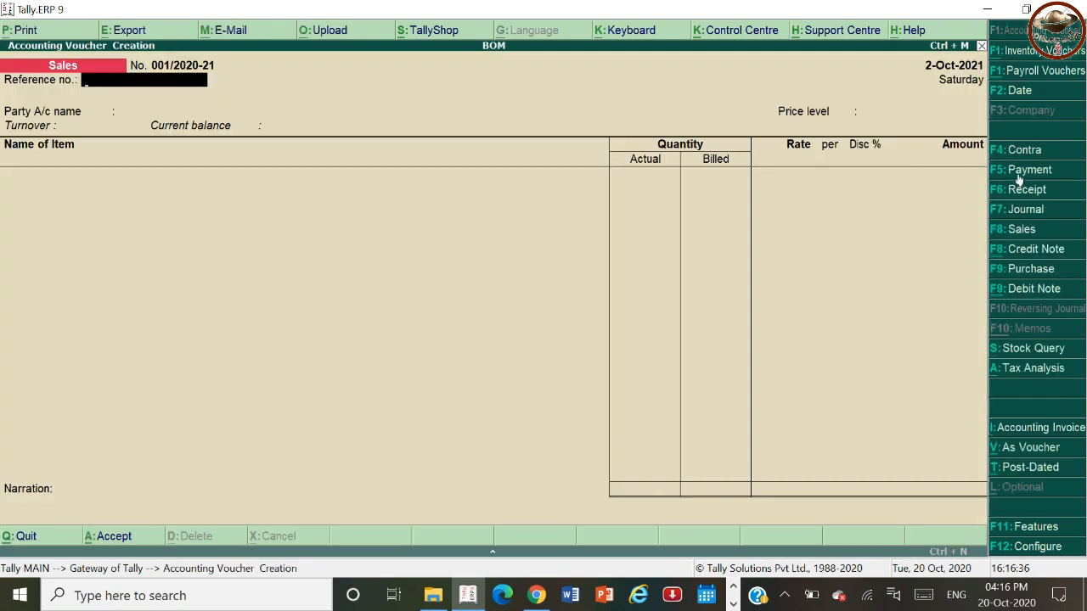
{"action": "left_click", "coordinate": [1021, 231]}
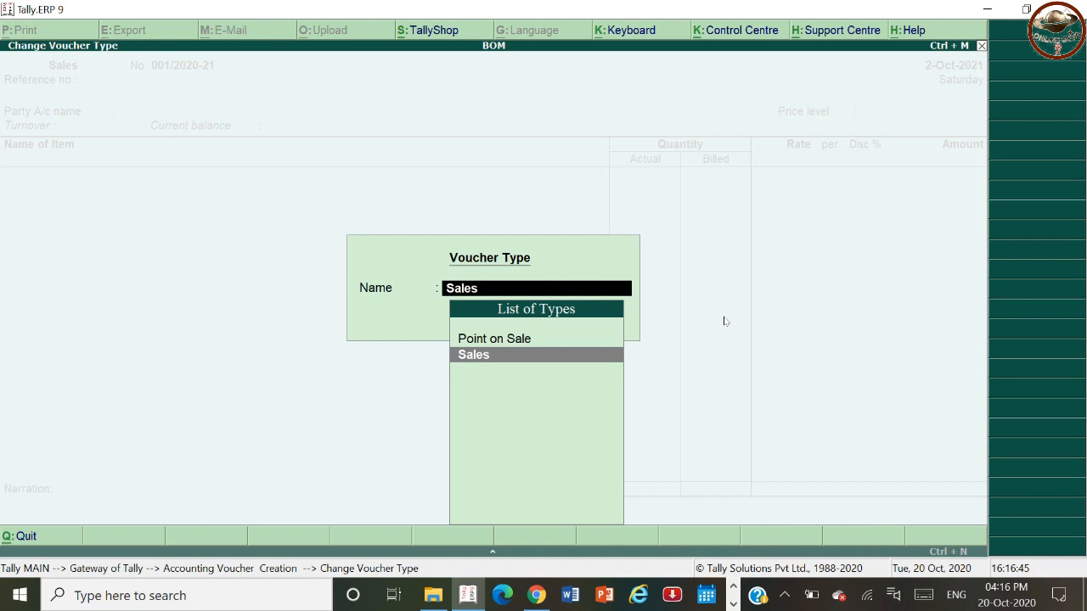
{"action": "key", "text": "Return"}
Step: Set the reference number to 1234 and the party to TCS Party, accept the party details, and keep the price level Not Applicable
{"action": "type", "text": "1234"}
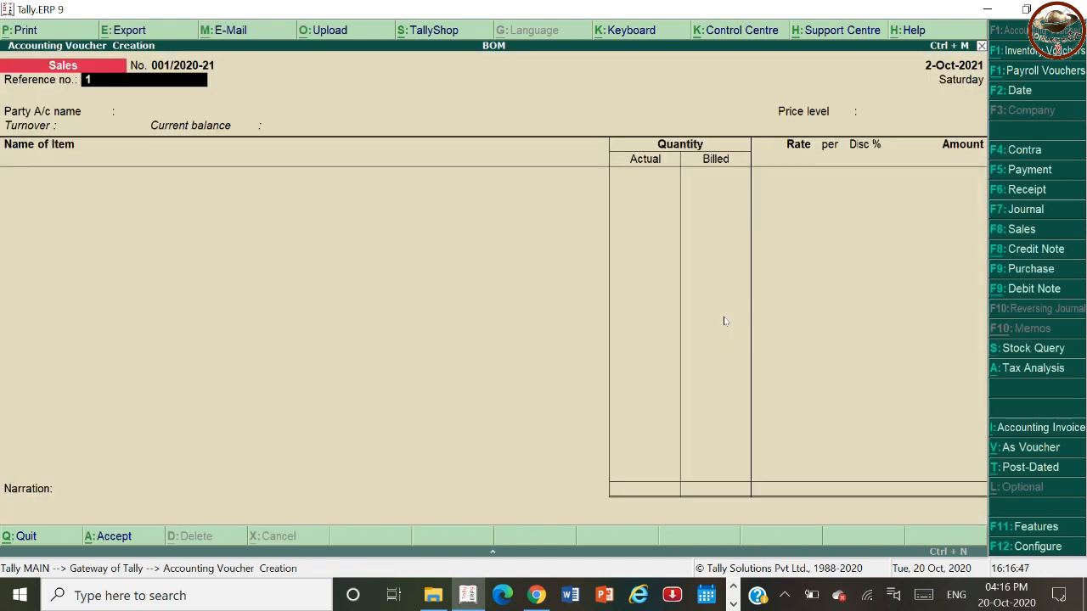
{"action": "key", "text": "Return"}
{"action": "key", "text": "Down"}
{"action": "key", "text": "Down"}
{"action": "key", "text": "Down"}
{"action": "key", "text": "Down"}
{"action": "key", "text": "Down"}
{"action": "key", "text": "Down"}
{"action": "key", "text": "Down"}
{"action": "key", "text": "Down"}
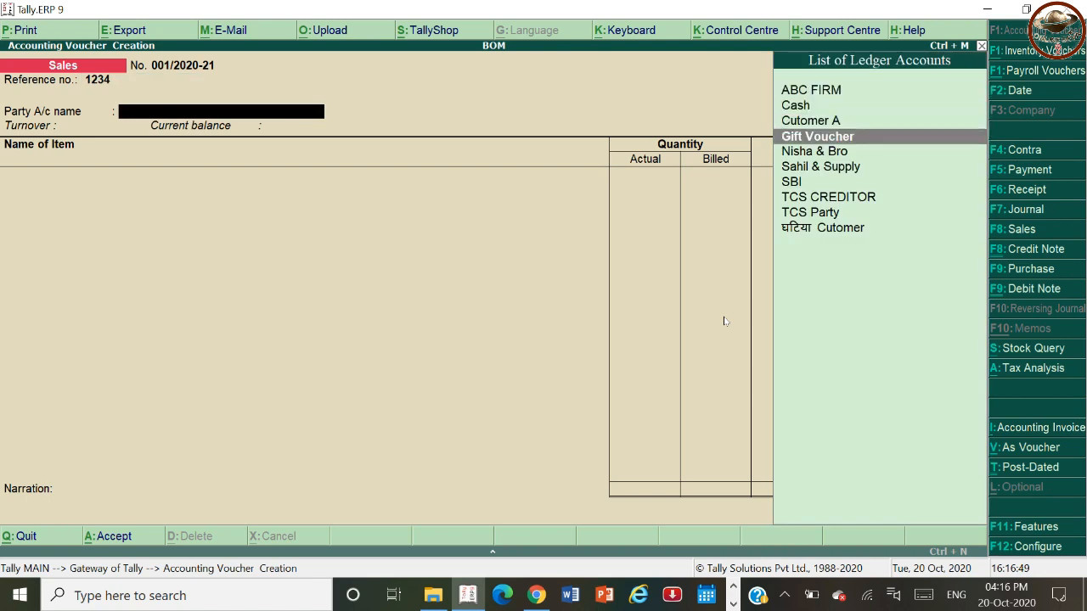
{"action": "key", "text": "Return"}
{"action": "key", "text": "ctrl+a"}
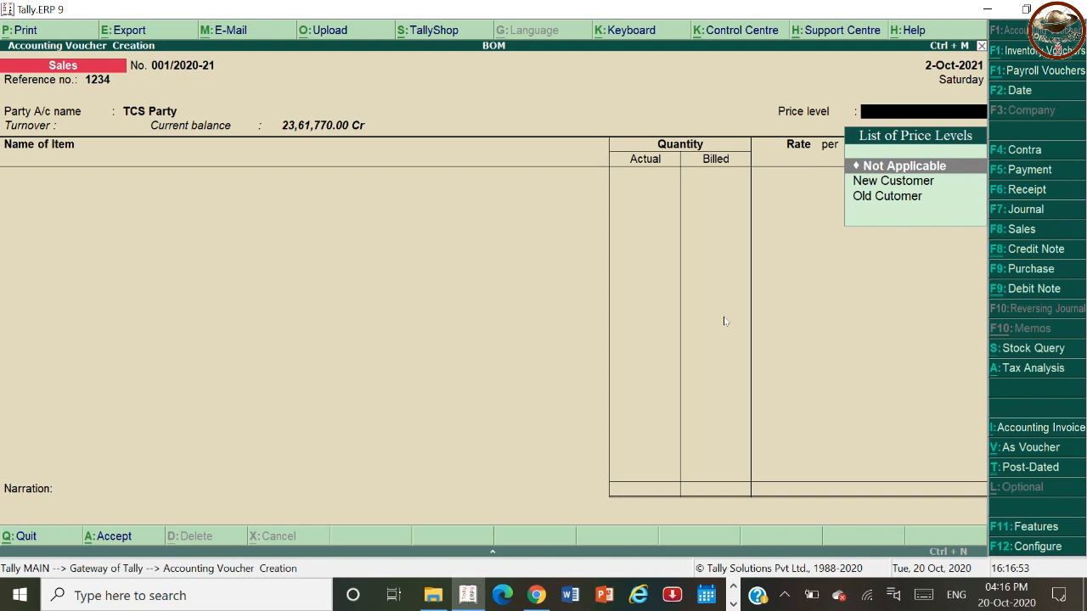
{"action": "key", "text": "Return"}
Step: Add the item MOUSE from Main Location with 70 PC at a rate of 80,000.00 per PC
{"action": "key", "text": "Down"}
{"action": "key", "text": "Return"}
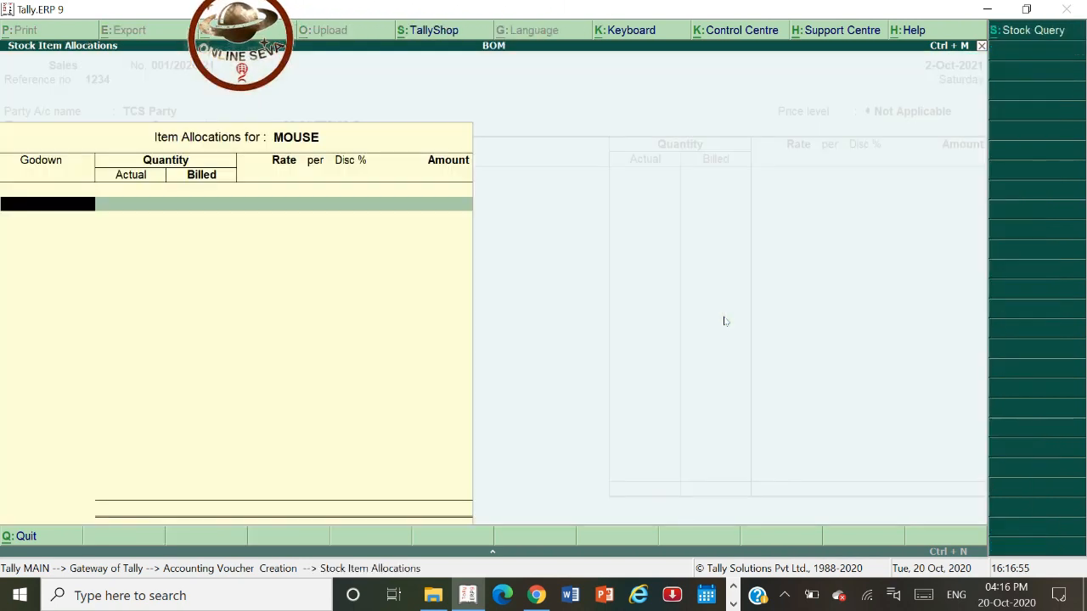
{"action": "key", "text": "Return"}
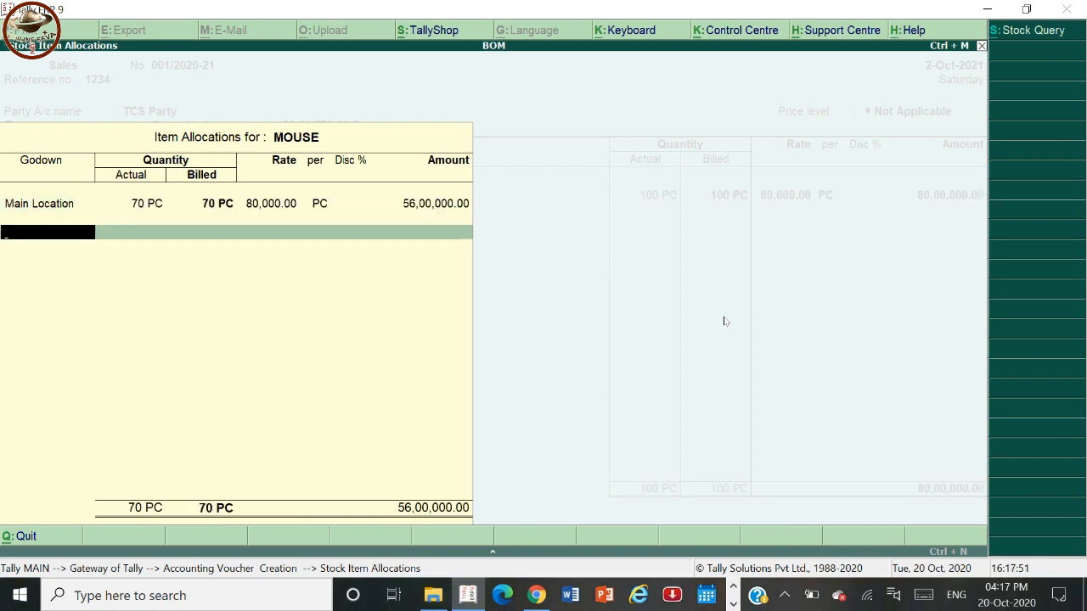
{"action": "key", "text": "Return"}
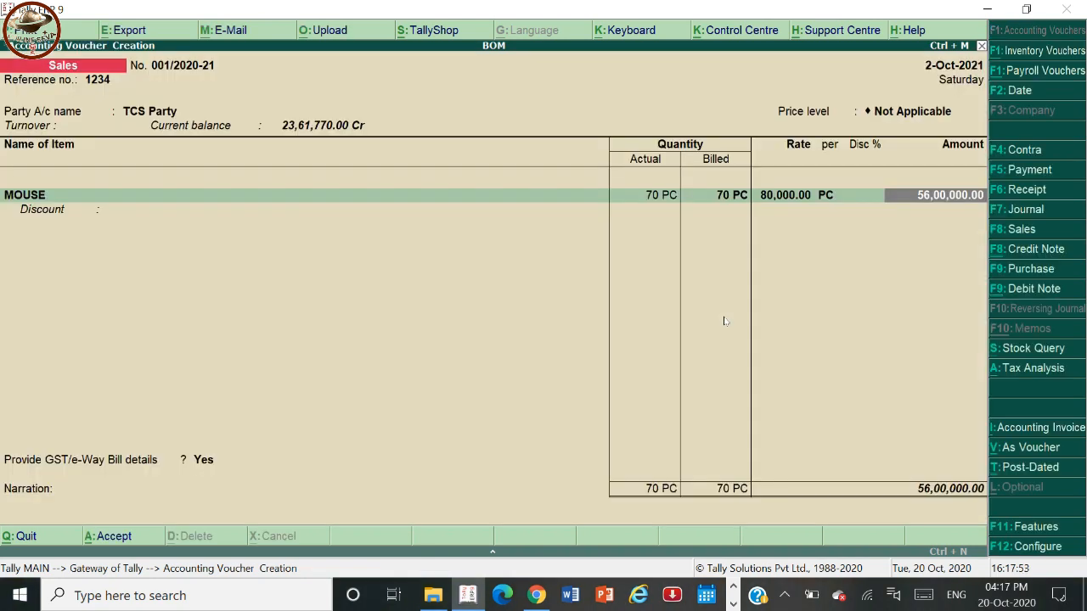
Step: Allocate the MOUSE amount to the Sale ledger and set its TCS ON SALE assessable value to 6,00,000
{"action": "key", "text": "Return"}
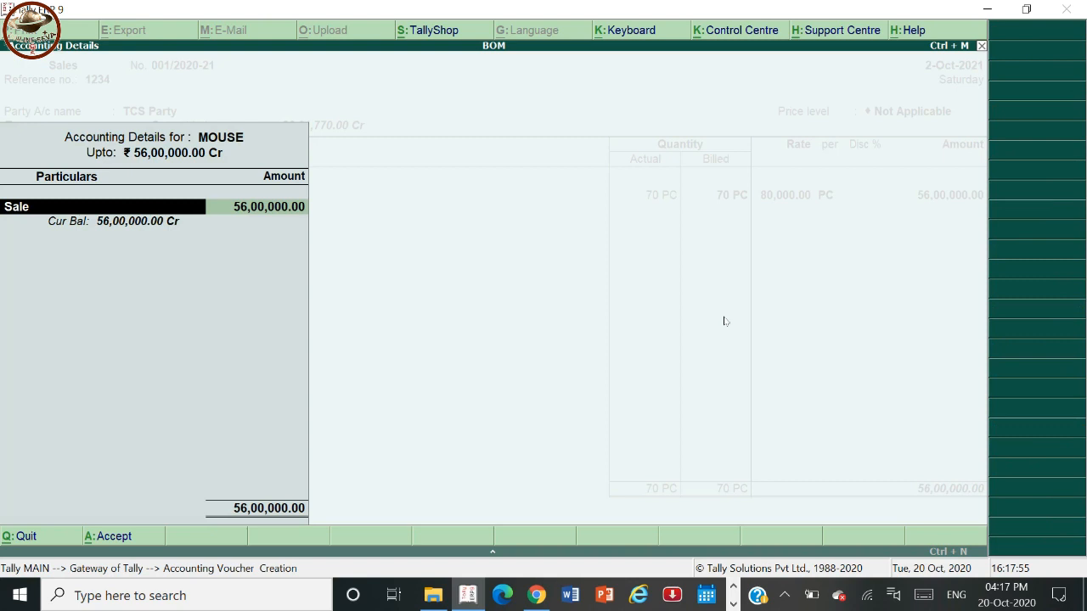
{"action": "key", "text": "Return"}
{"action": "key", "text": "Return"}
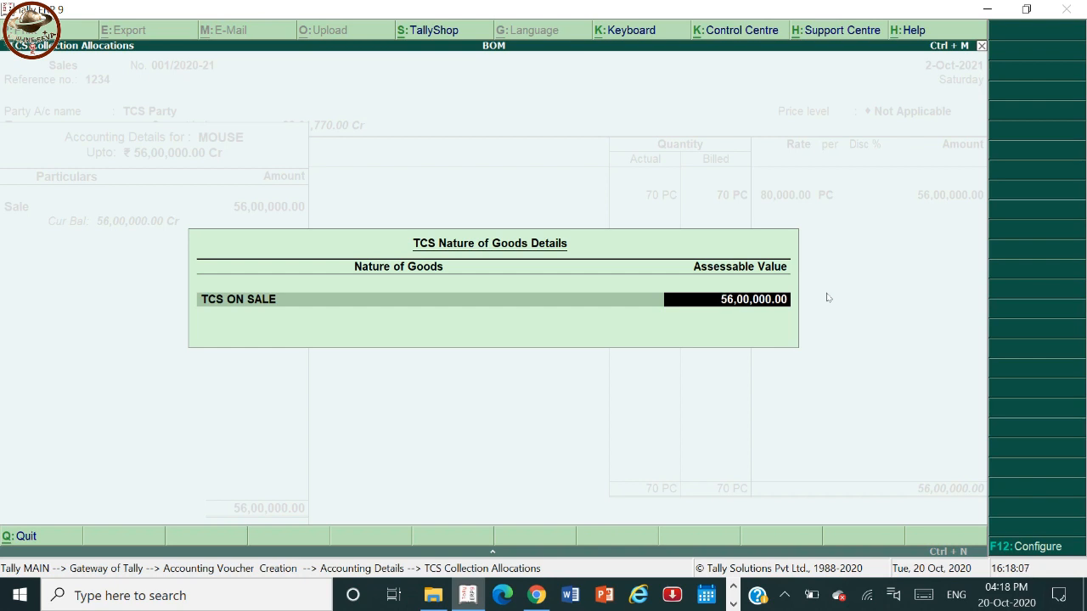
{"action": "type", "text": "6,00,00"}
{"action": "type", "text": "0"}
{"action": "key", "text": "Return"}
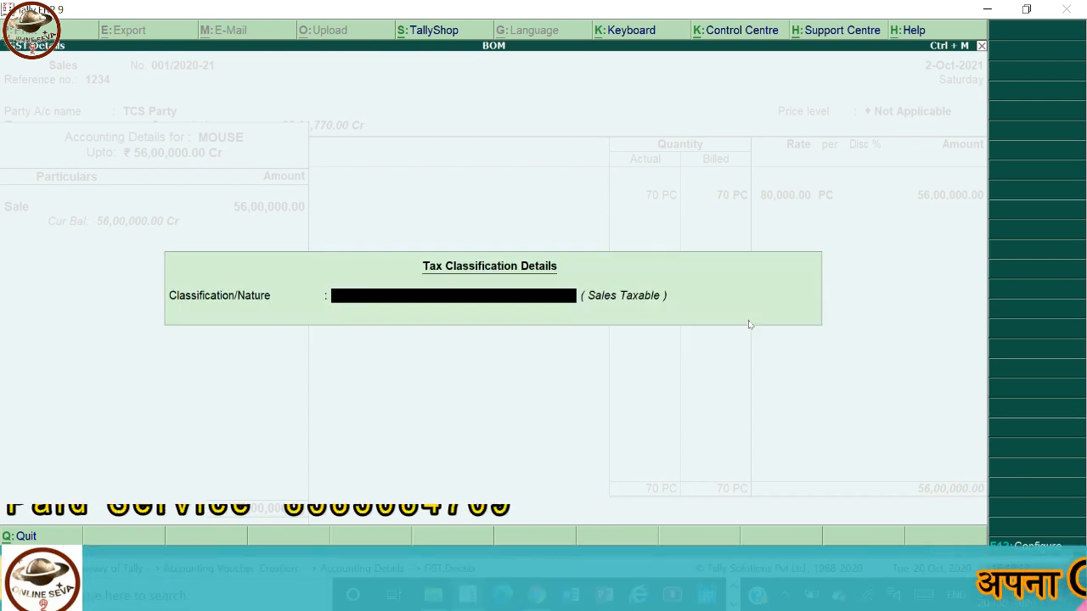
Step: Classify the Sale ledger as Sales Taxable and leave the MOUSE item's discount blank
{"action": "type", "text": "SAL"}
{"action": "key", "text": "Down"}
{"action": "key", "text": "Down"}
{"action": "key", "text": "Down"}
{"action": "key", "text": "Up"}
{"action": "key", "text": "Return"}
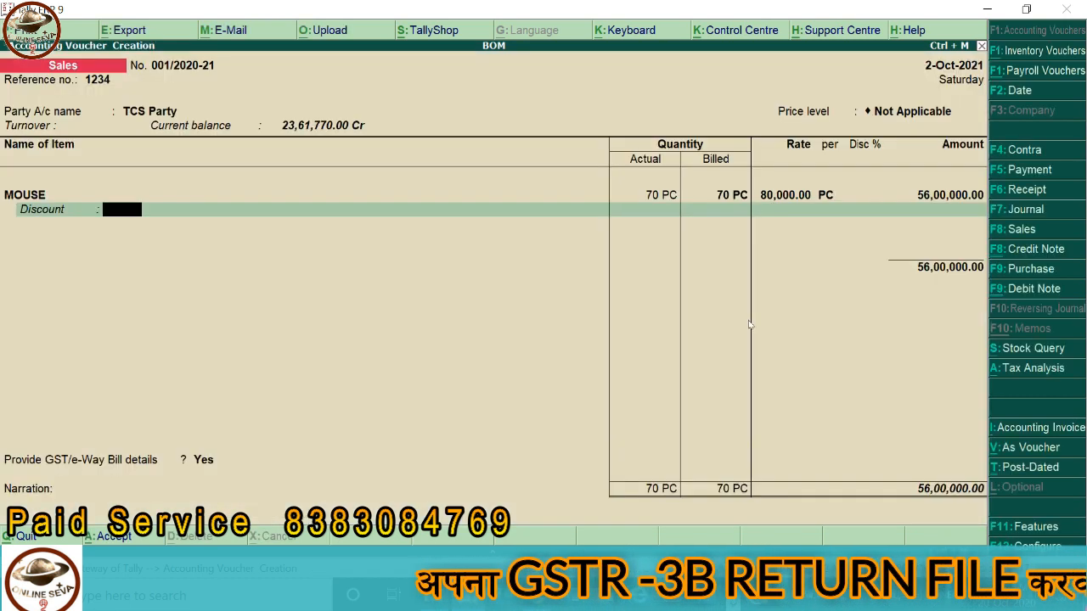
{"action": "key", "text": "Return"}
{"action": "key", "text": "Return"}
Step: Add the CGST ledger and accept TCS ON SALE with the assessable value 5,04,000.00
{"action": "type", "text": "CG"}
{"action": "key", "text": "Return"}
{"action": "key", "text": "Return"}
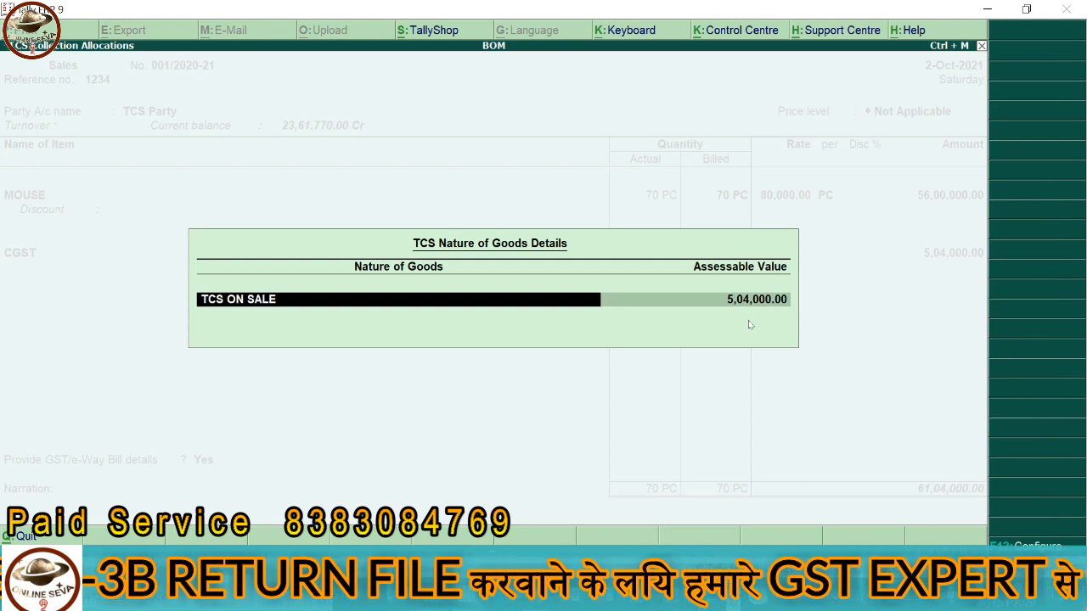
{"action": "key", "text": "Return"}
{"action": "key", "text": "Return"}
Step: Add the SGST ledger and accept TCS ON SALE with the assessable value 5,04,000.00
{"action": "type", "text": "SG"}
{"action": "key", "text": "Return"}
{"action": "key", "text": "Return"}
{"action": "key", "text": "Return"}
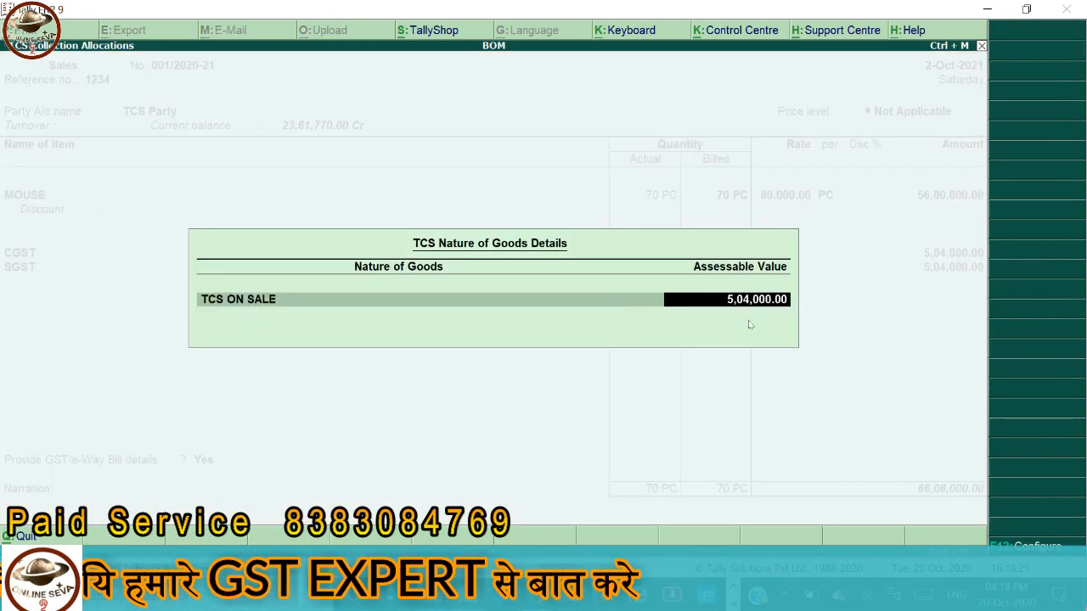
{"action": "key", "text": "Return"}
Step: Add the TCS SEC 206C ledger to calculate the voucher's TCS amount
{"action": "type", "text": "TC"}
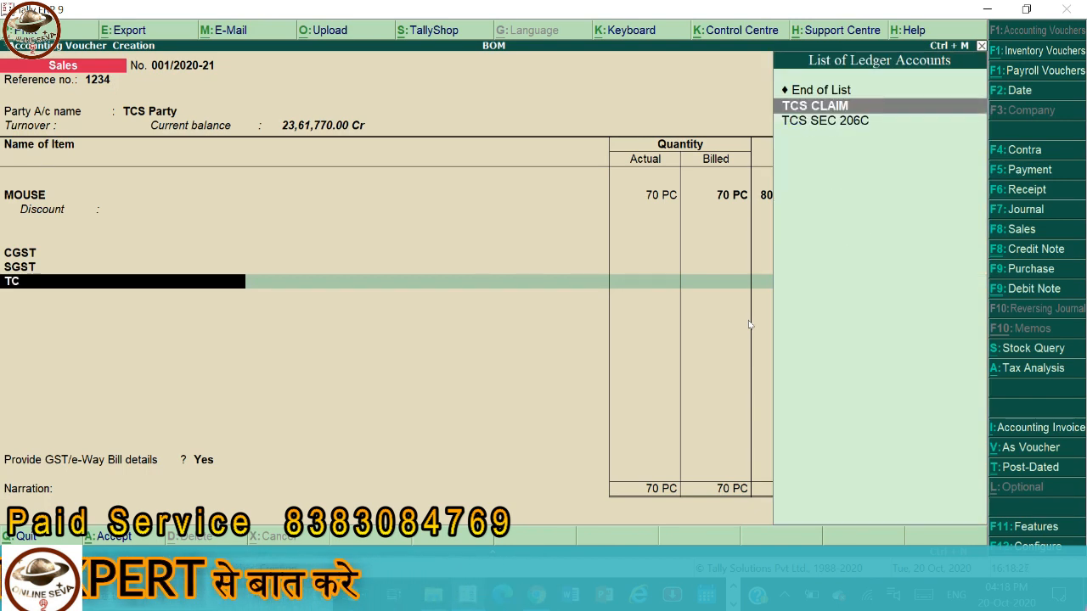
{"action": "key", "text": "Down"}
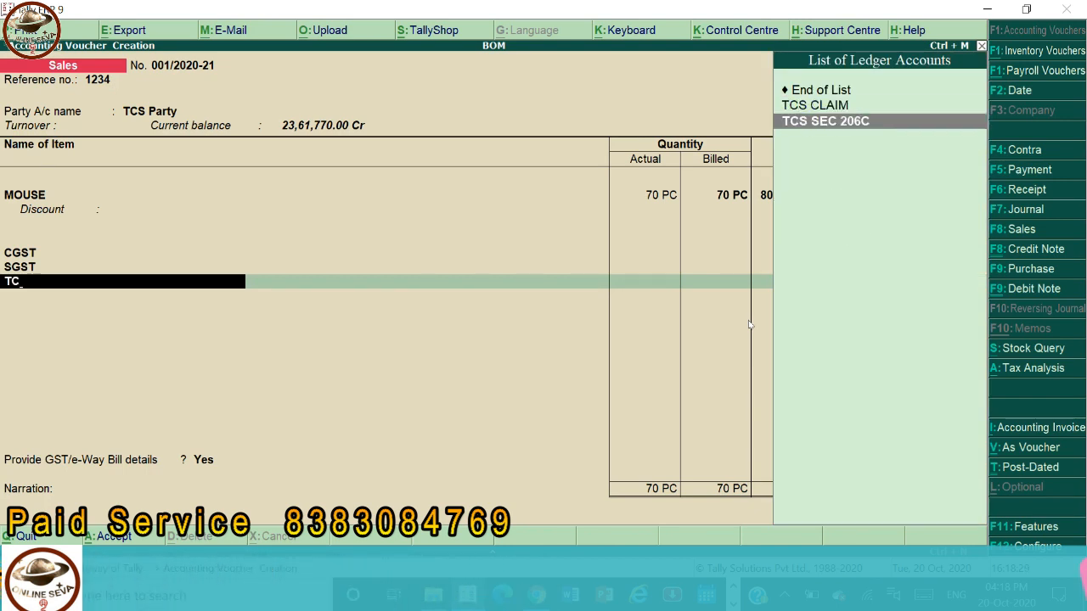
{"action": "key", "text": "Return"}
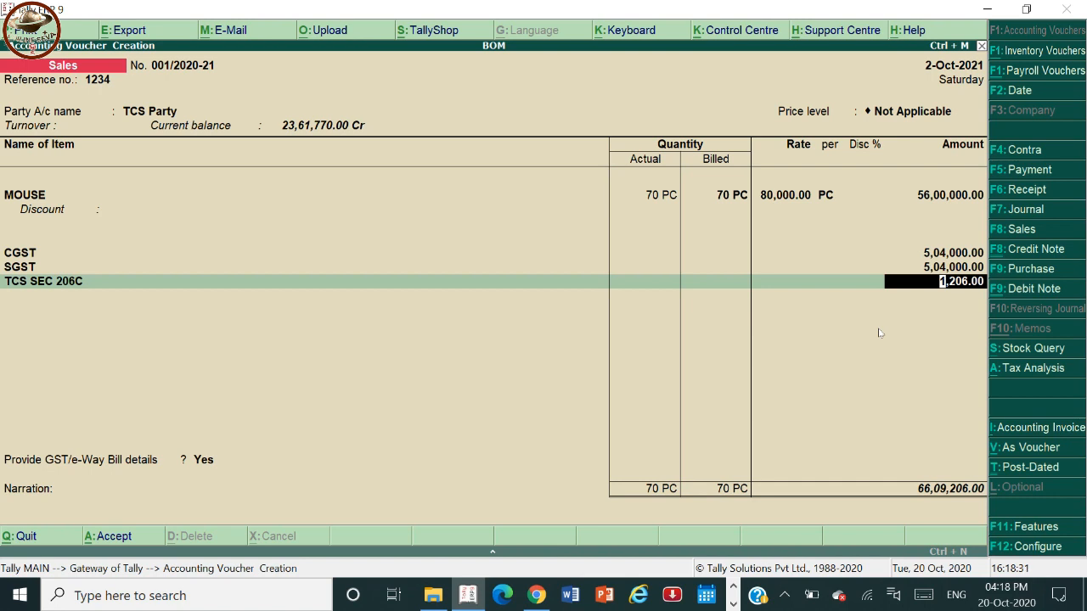
Step: Review the detailed tax analysis to check the TCS ON SALE taxable value and its Sale, CGST and SGST components
{"action": "key", "text": "alt+a"}
{"action": "key", "text": "alt+F1"}
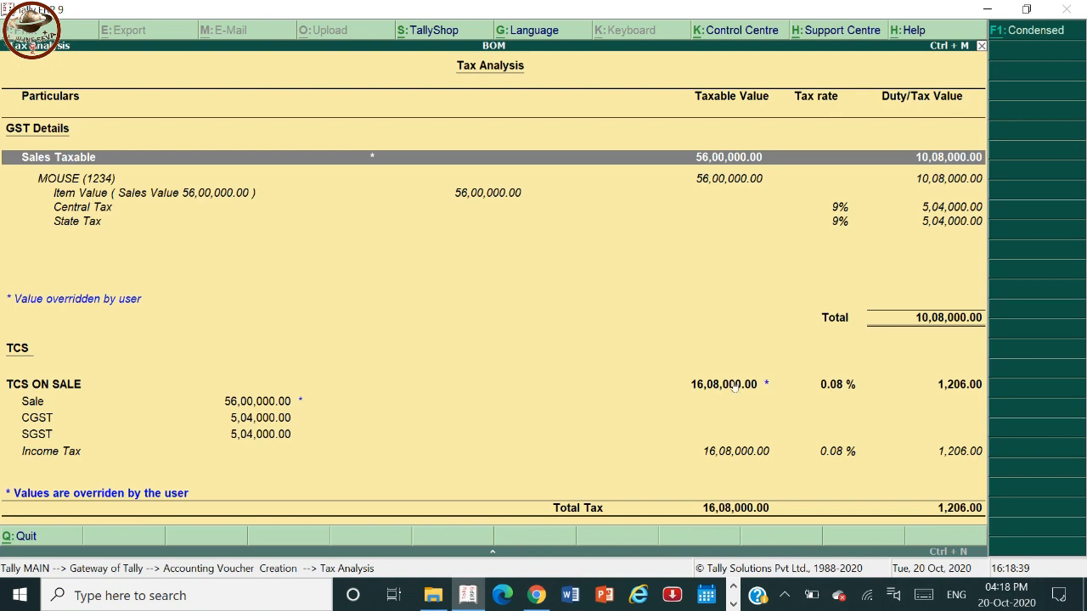
{"action": "key", "text": "Escape"}
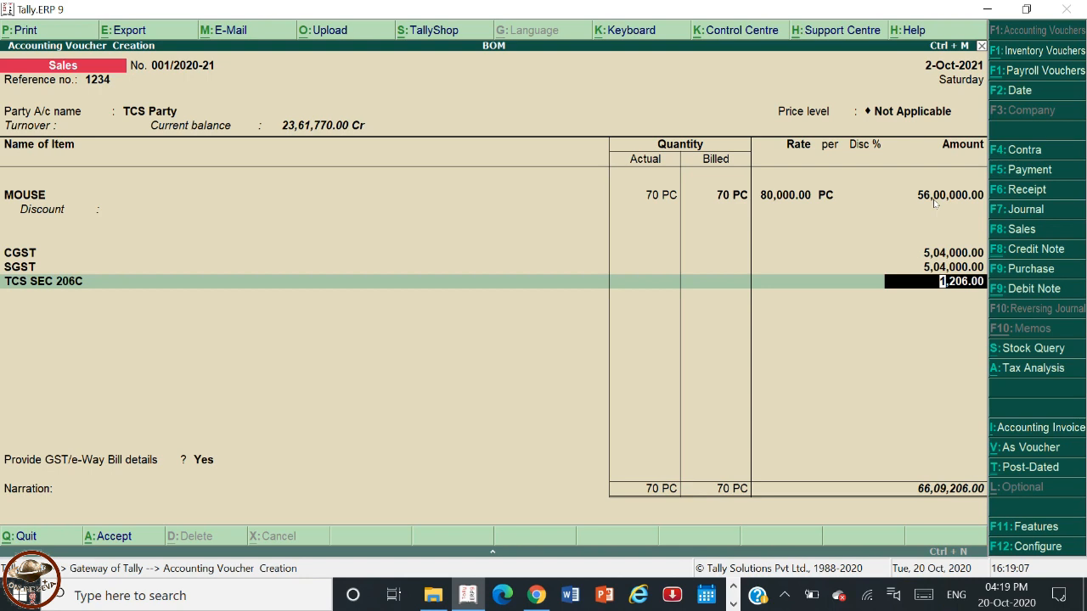
Step: Finish the ledger entries, keep Provide GST/e-Way Bill details at Yes, and accept those details
{"action": "key", "text": "Return"}
{"action": "key", "text": "Return"}
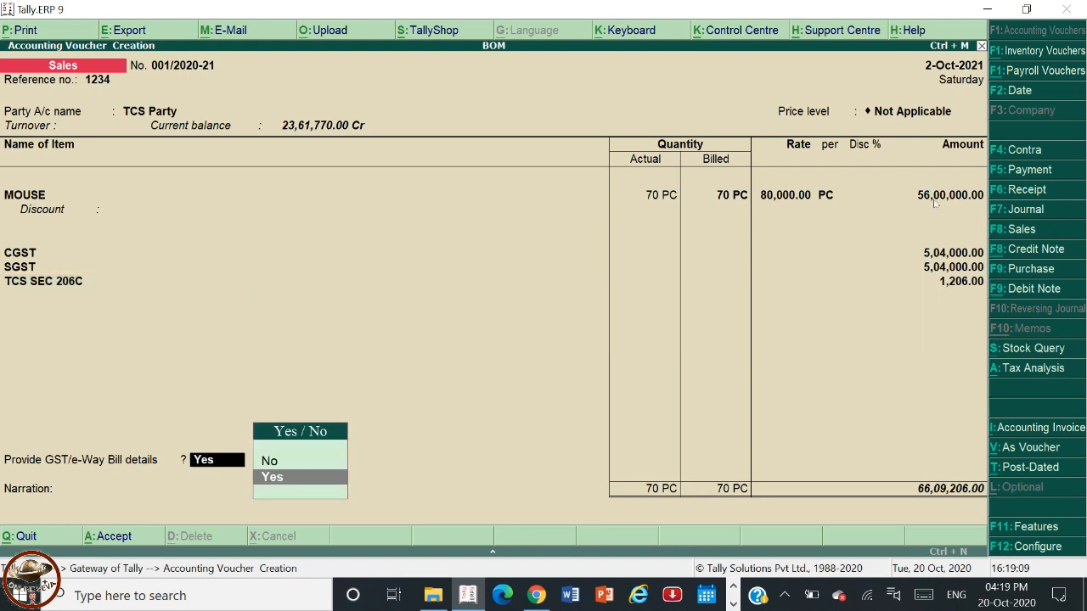
{"action": "key", "text": "Return"}
{"action": "key", "text": "ctrl+a"}
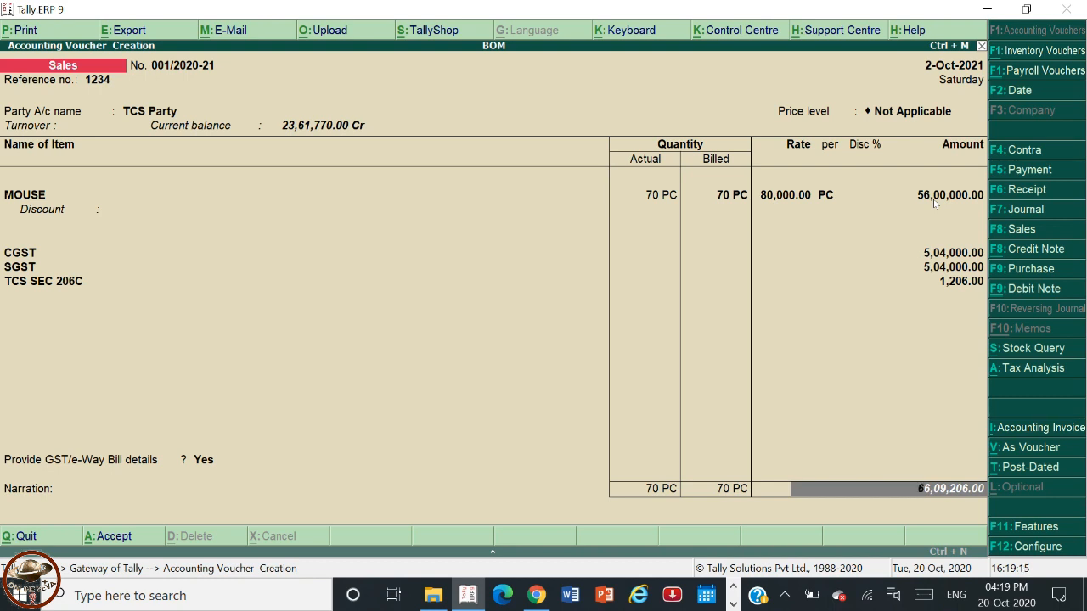
Step: Allocate TCS Party's 66,09,206.00 Dr bill as New Ref 001/2020-21
{"action": "key", "text": "Return"}
{"action": "key", "text": "Return"}
{"action": "key", "text": "Return"}
{"action": "key", "text": "Return"}
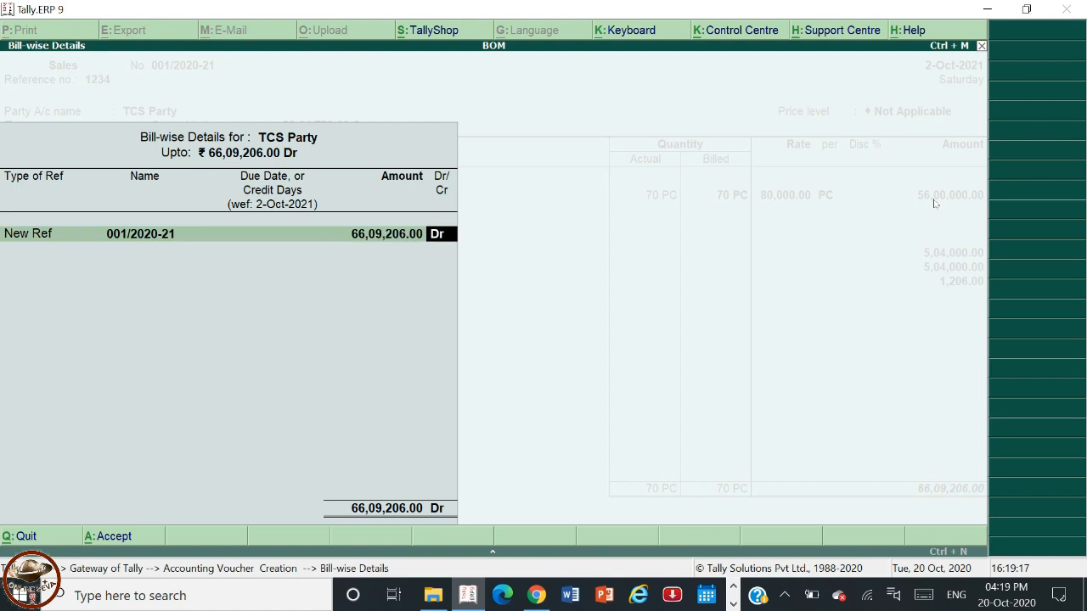
{"action": "key", "text": "Return"}
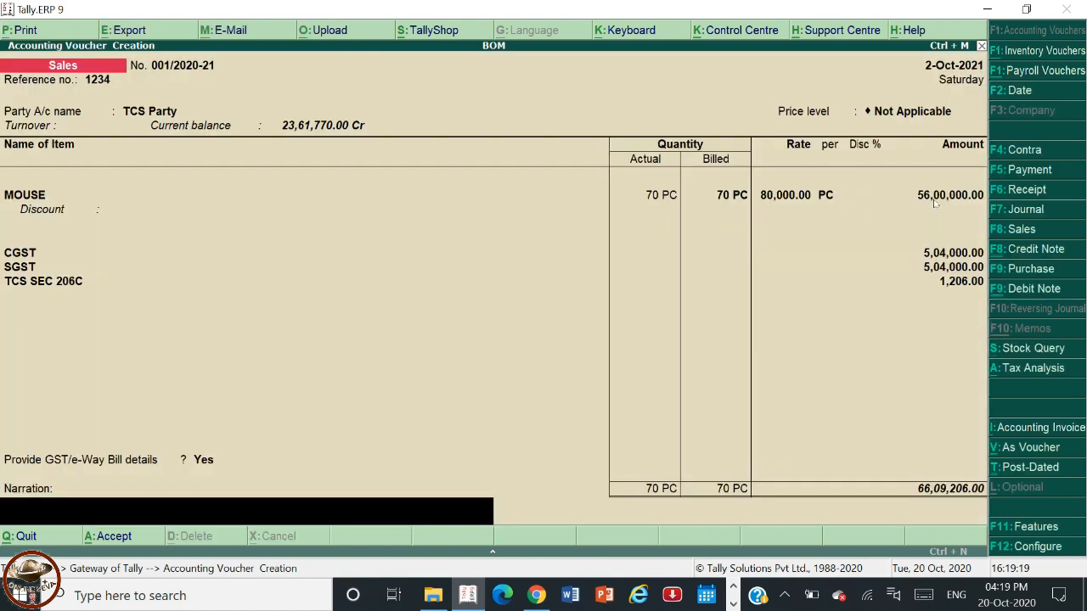